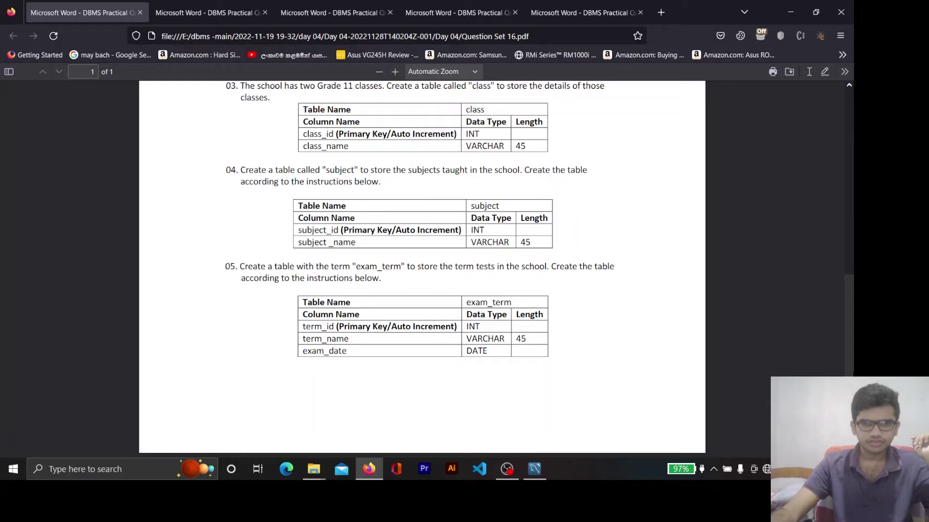
Read the scenario paragraph above Question Set 16 about moving the school's term marks into a computer system
scroll(720, 323, up, 10)
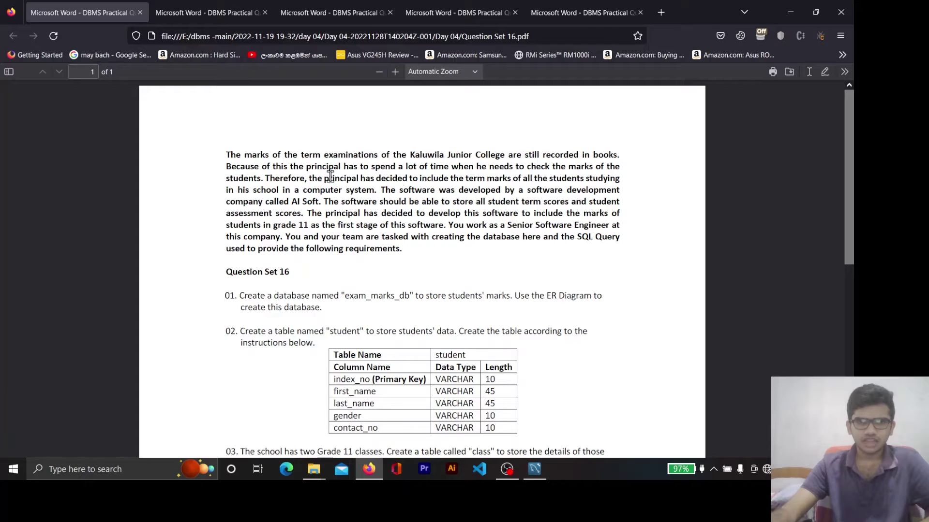
drag(324, 178, 375, 191)
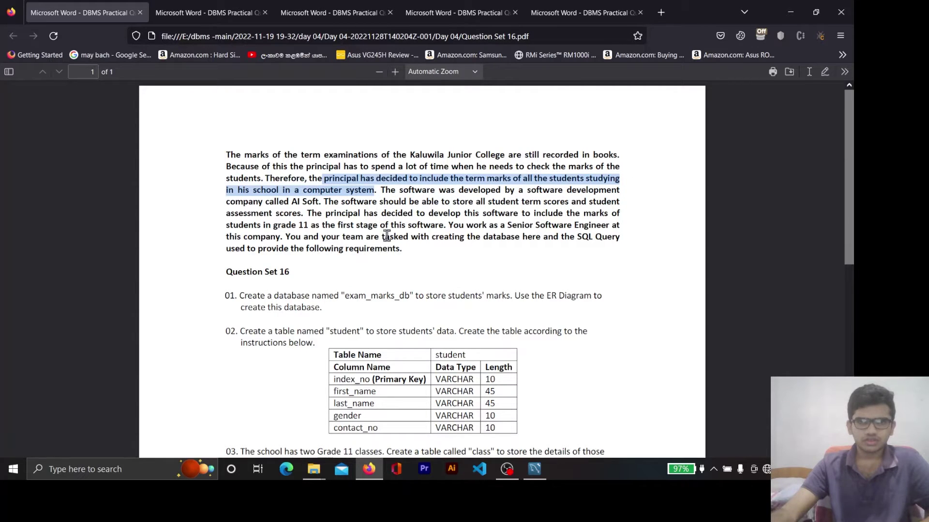
click(391, 212)
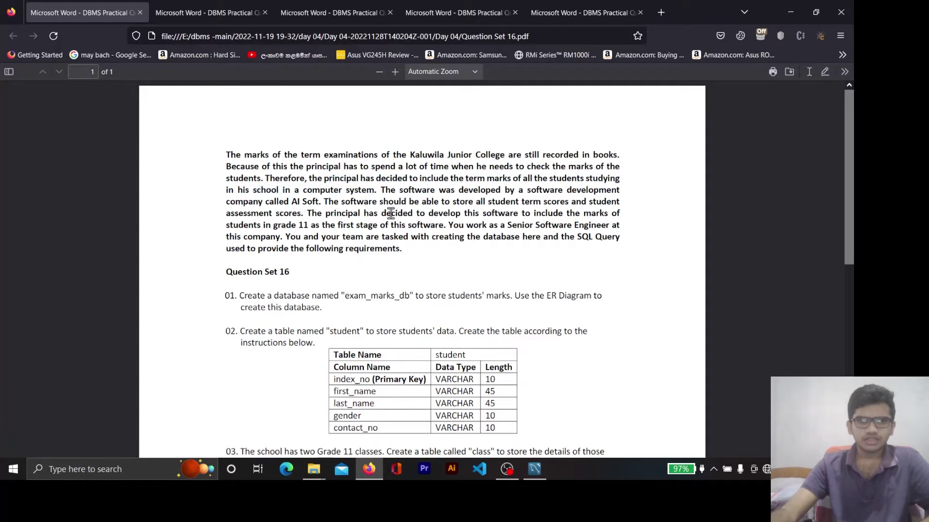
double_click(309, 201)
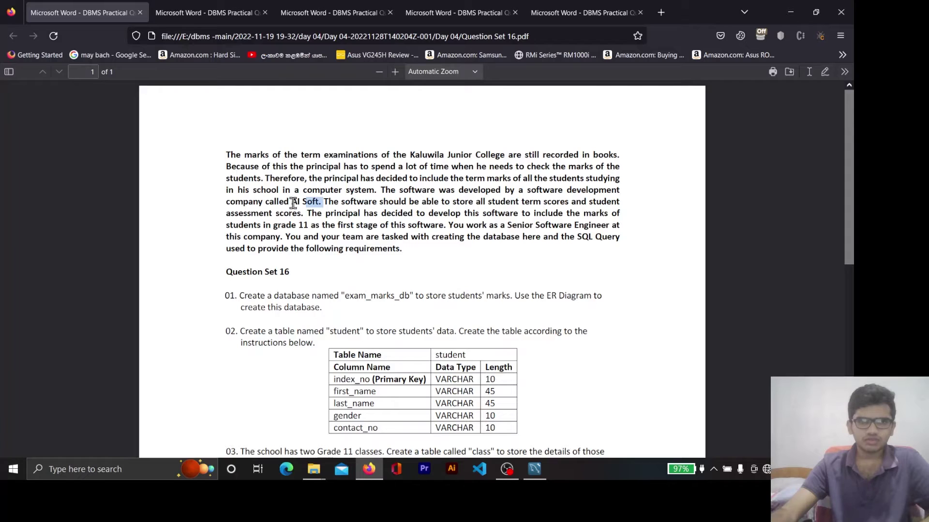
drag(293, 202, 314, 203)
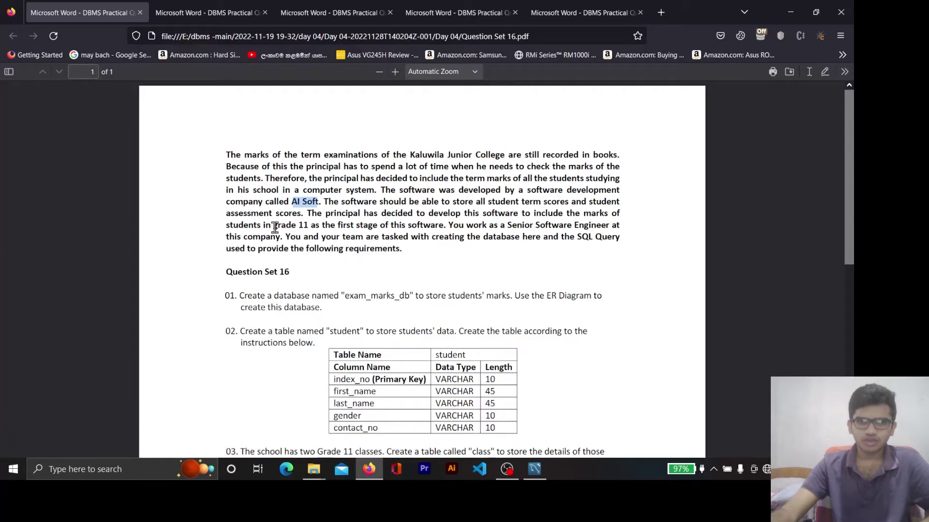
drag(277, 226, 308, 226)
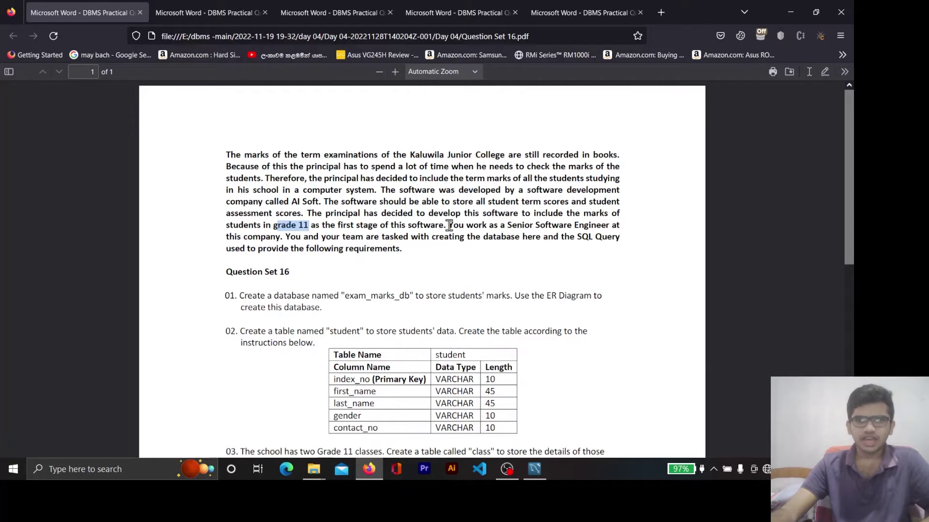
drag(449, 226, 618, 225)
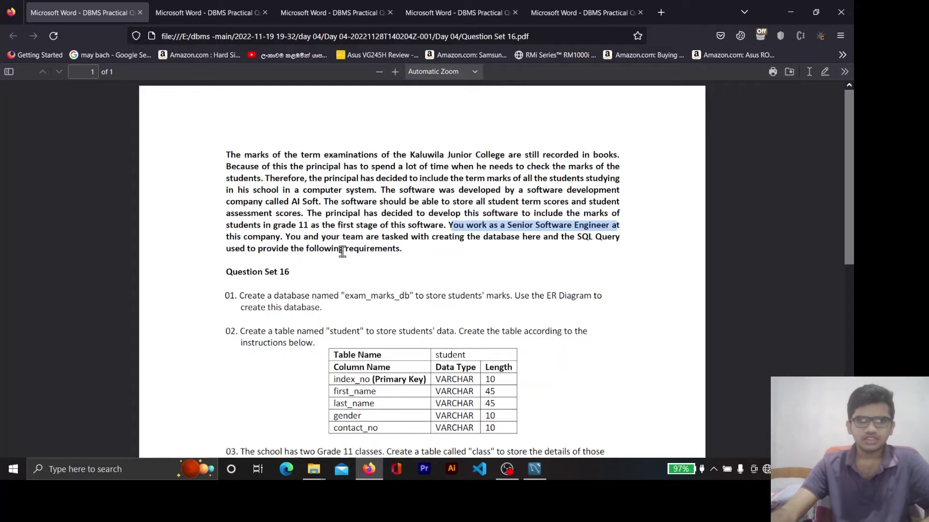
Review the table definitions required by Question Set 16, from the student table to the exam_term table
scroll(416, 253, down, 4)
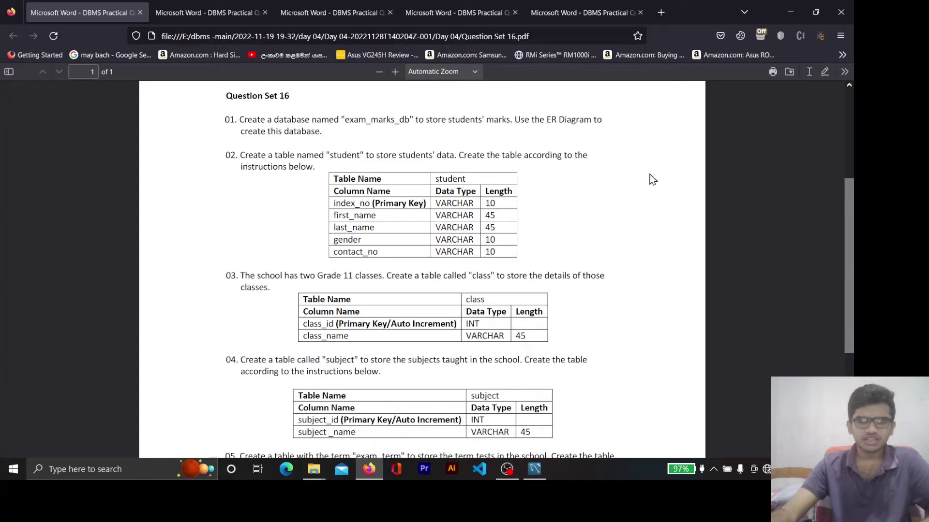
scroll(852, 248, down, 1)
scroll(852, 248, up, 2)
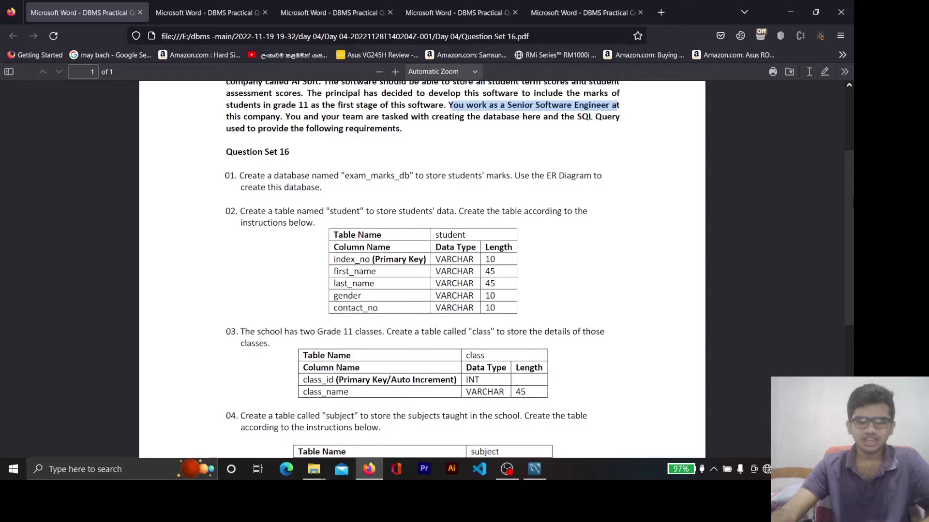
scroll(421, 269, up, 1)
scroll(422, 269, down, 4)
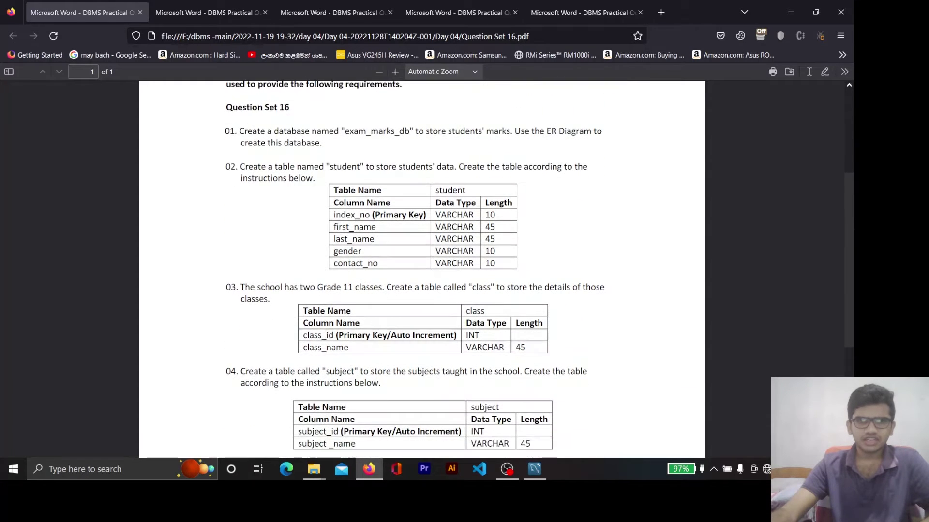
scroll(853, 242, down, 4)
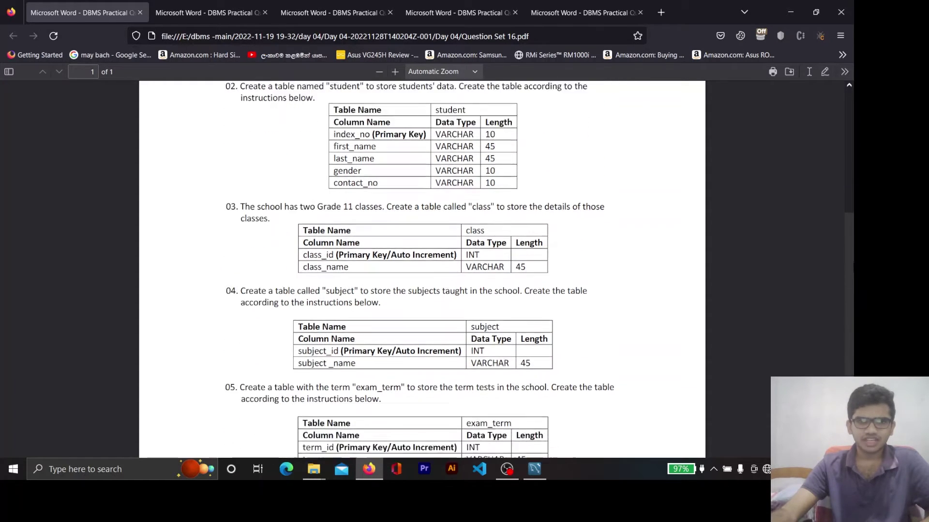
scroll(854, 242, up, 3)
scroll(853, 242, up, 2)
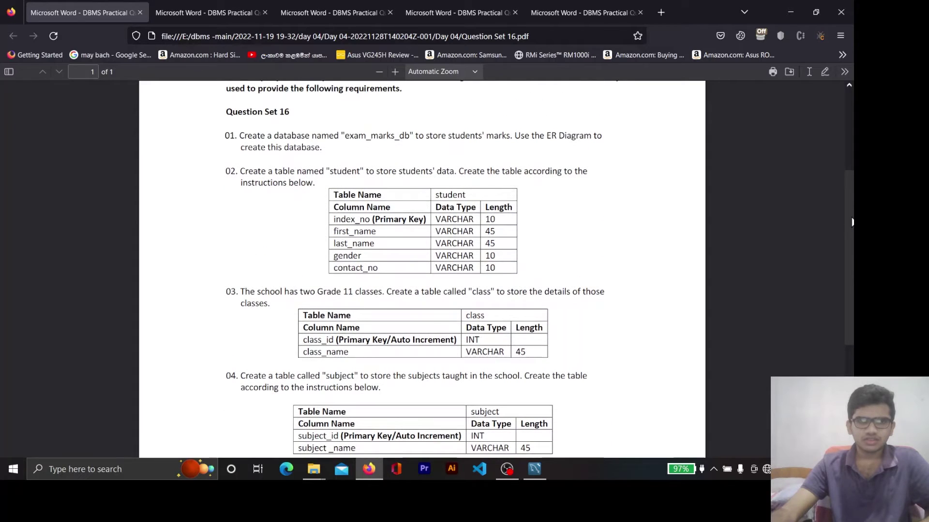
drag(852, 221, 849, 303)
scroll(850, 304, up, 3)
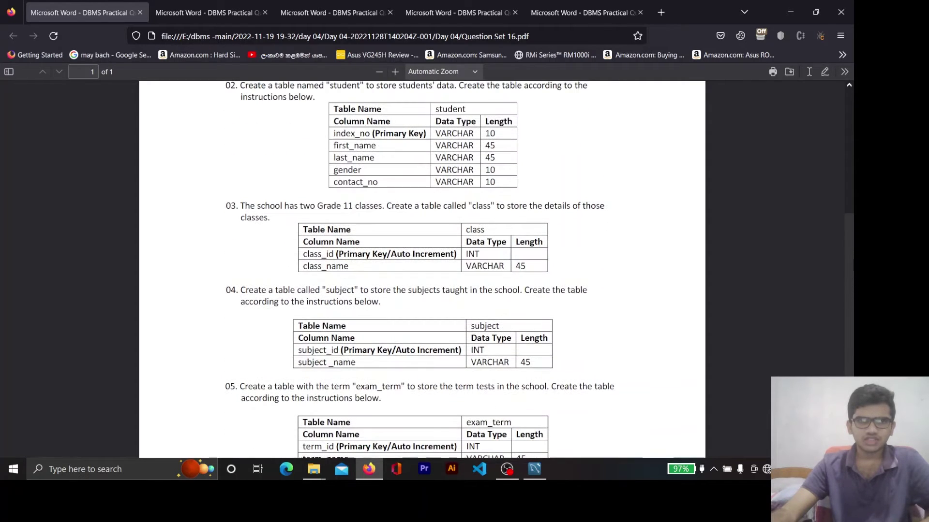
scroll(849, 304, up, 3)
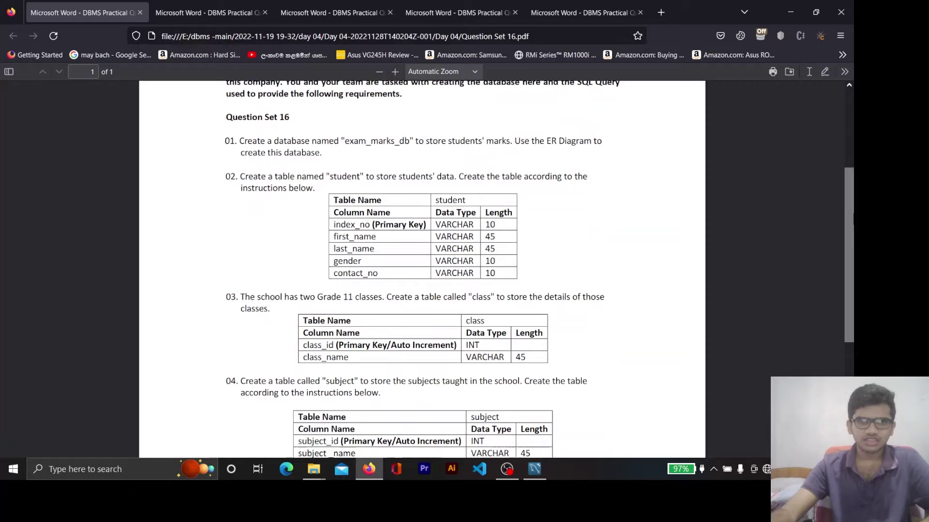
Look through the other open question sets up to Question Set 20 and return to Question Set 16
click(217, 4)
click(299, 9)
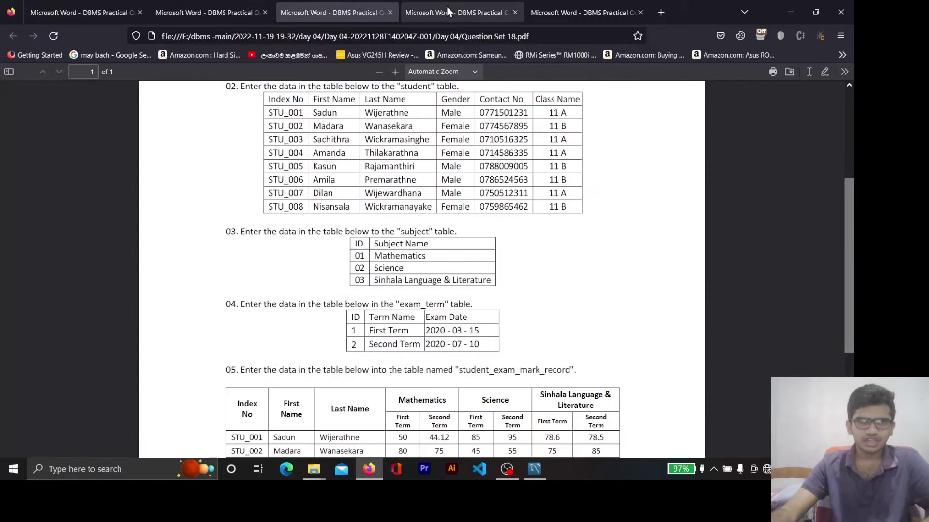
click(447, 10)
click(595, 3)
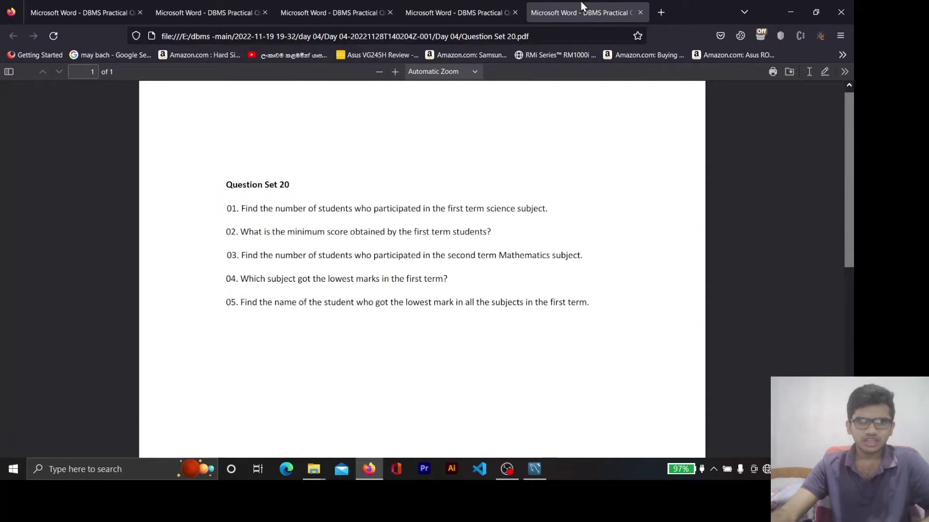
click(37, 1)
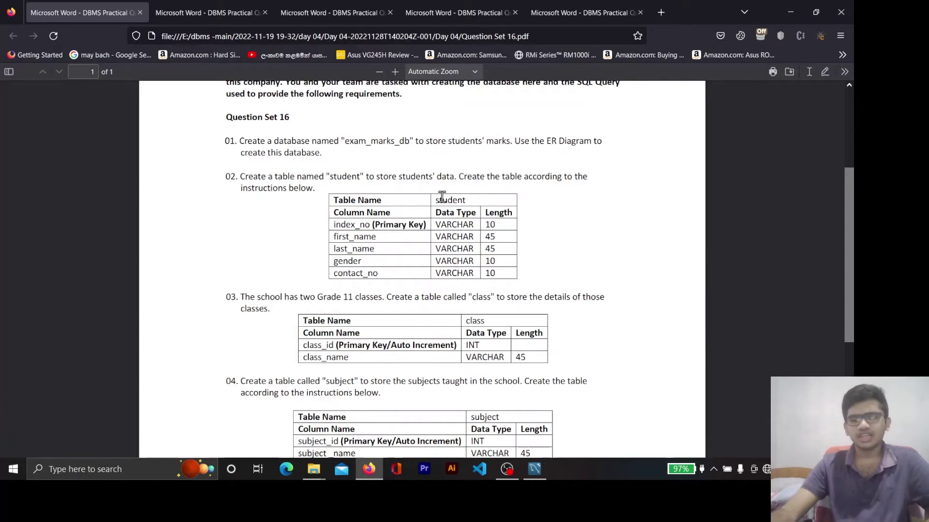
Read question 01 of Question Set 16 for the required database name and the ER diagram instruction
scroll(442, 196, up, 3)
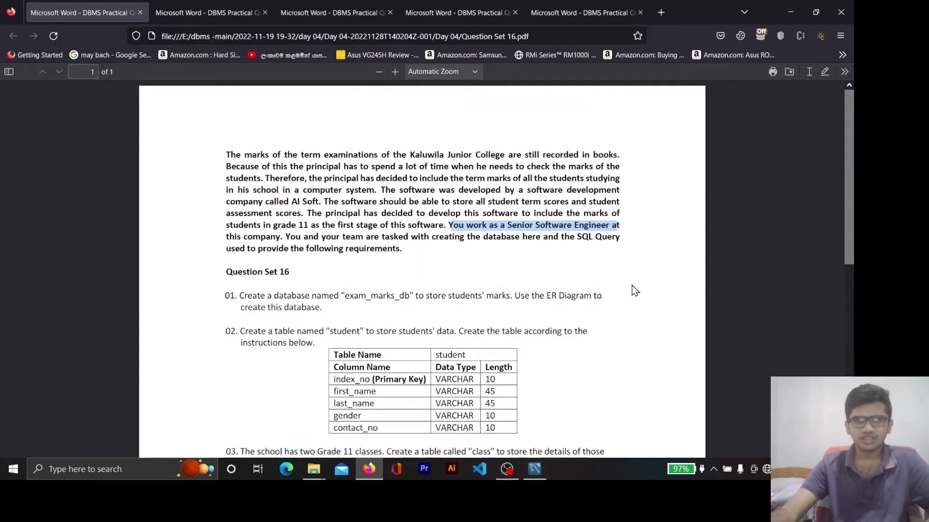
scroll(631, 286, down, 2)
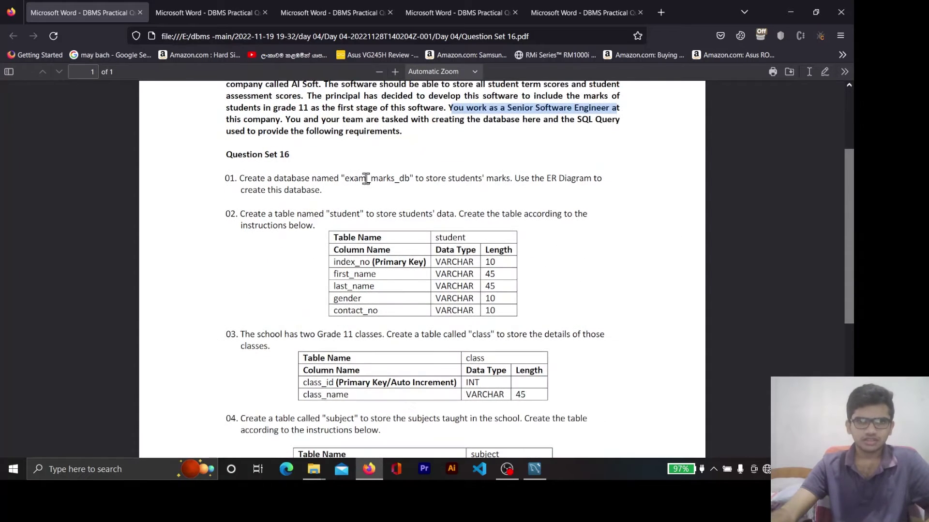
double_click(377, 179)
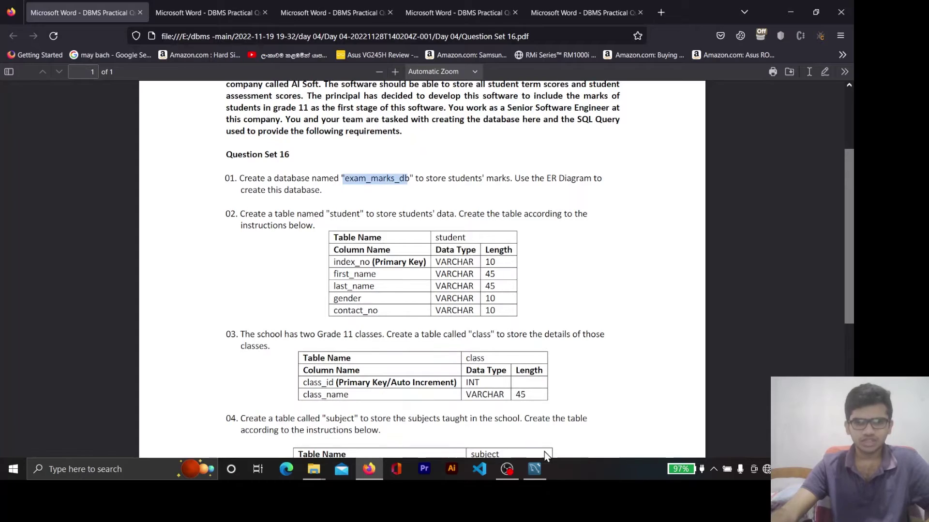
click(535, 469)
click(542, 477)
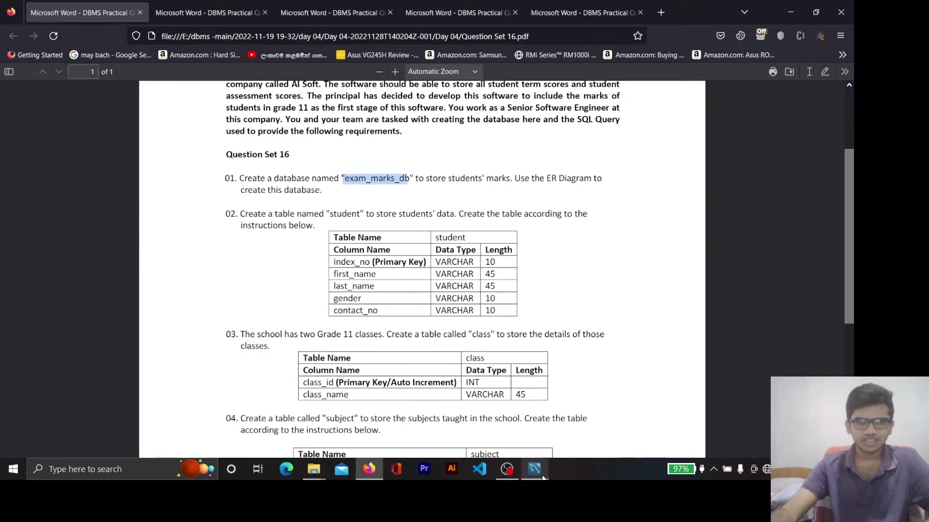
click(543, 476)
click(543, 477)
drag(510, 179, 317, 192)
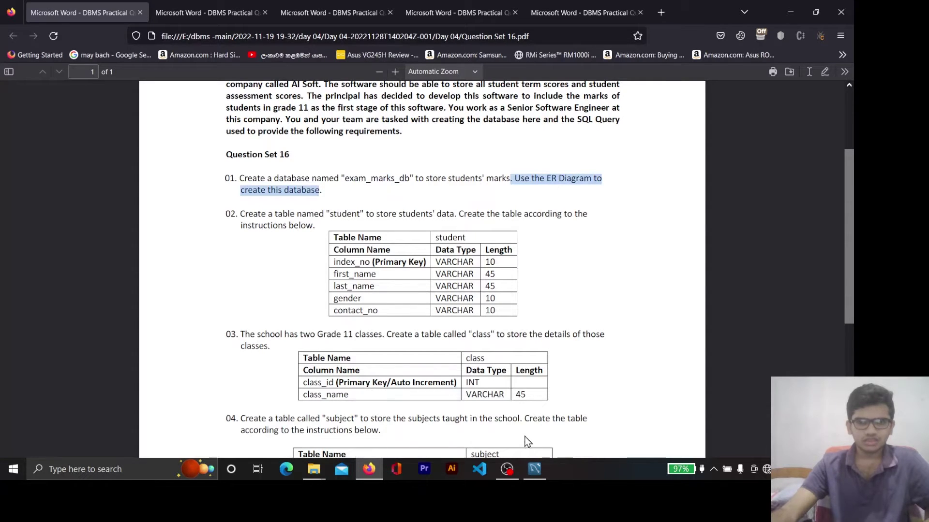
Switch to MySQL Workbench, open the test_1 connection and create a new model
click(541, 477)
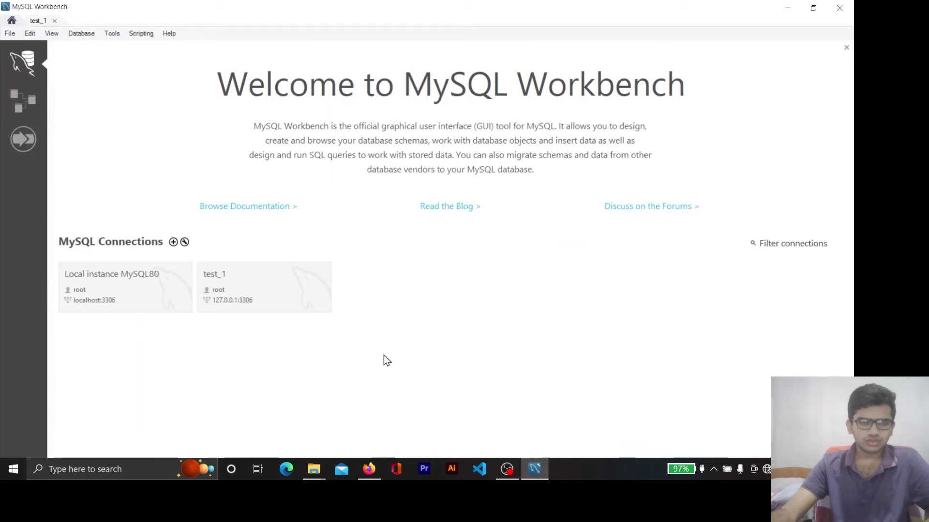
click(265, 297)
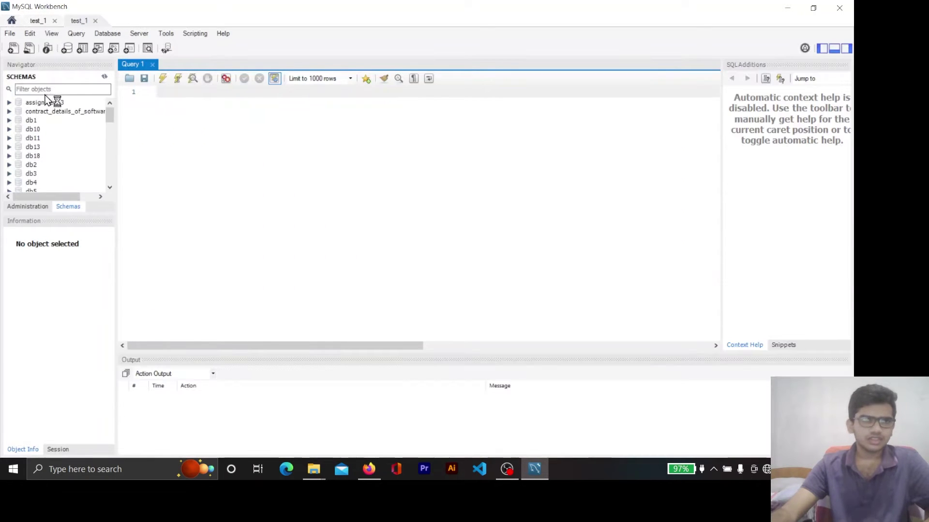
click(9, 34)
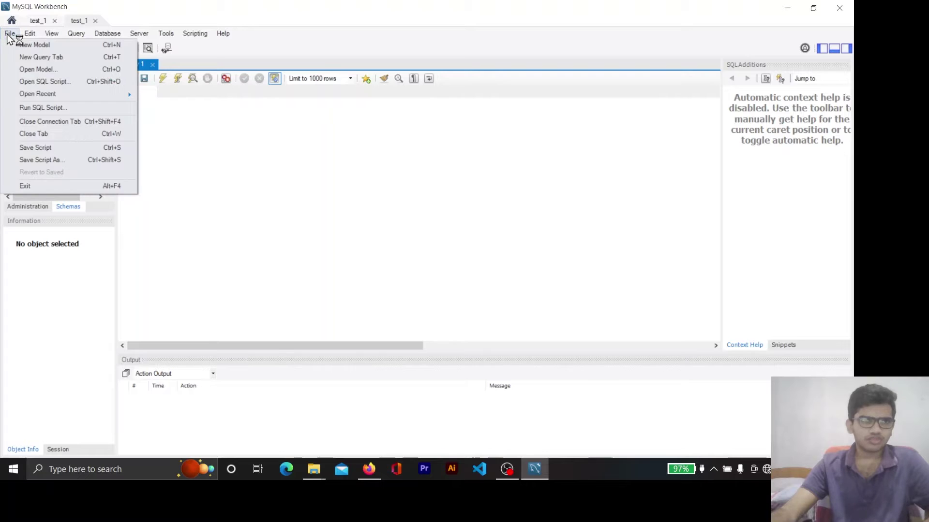
click(29, 45)
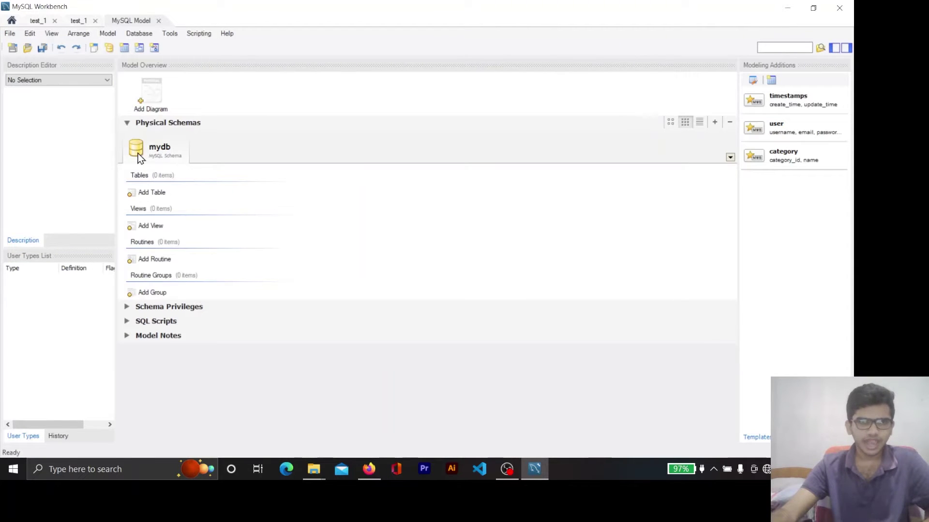
Rename the model's default schema to exam_marks_db, copying the name from question 01 in the PDF, and update its references
right_click(140, 149)
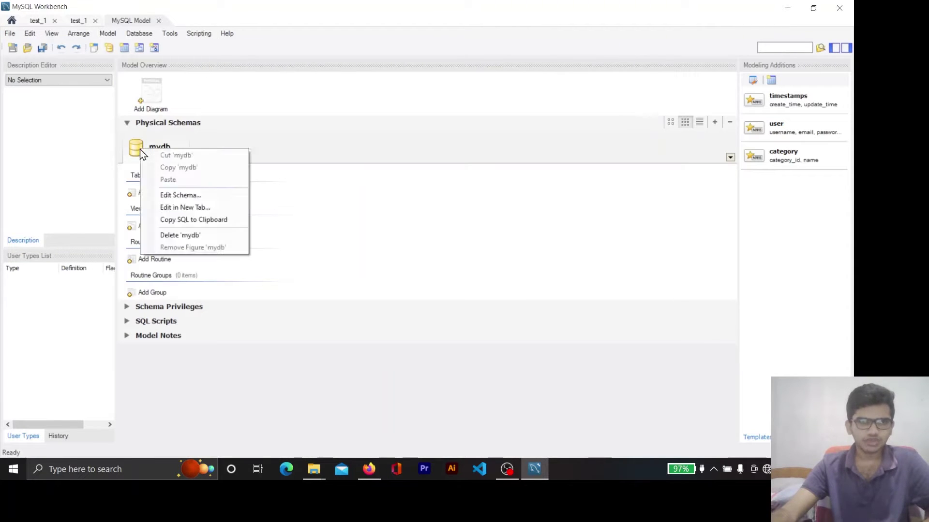
click(186, 194)
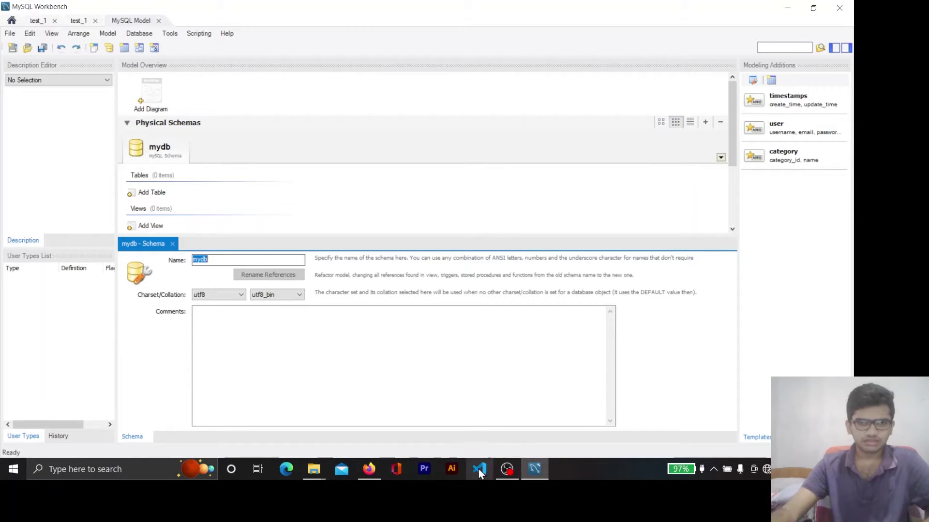
click(369, 470)
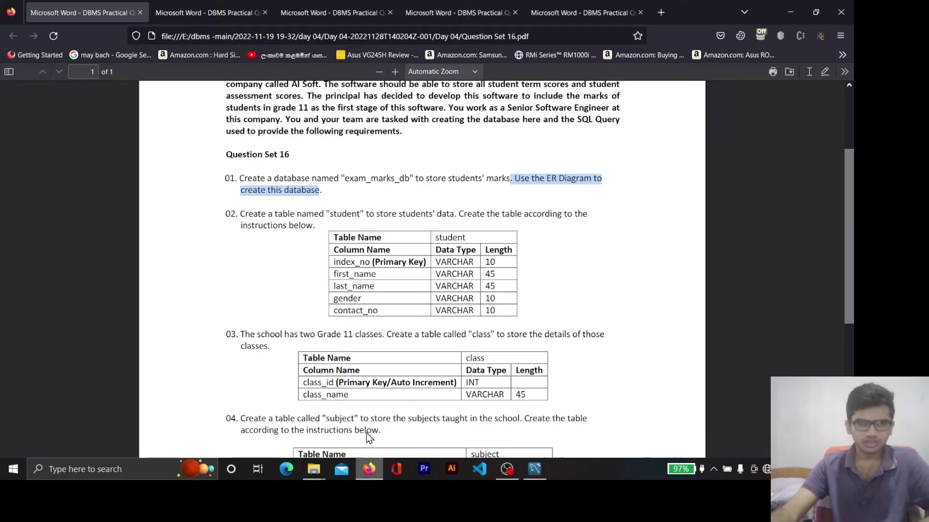
click(580, 215)
double_click(374, 178)
key(ctrl+c)
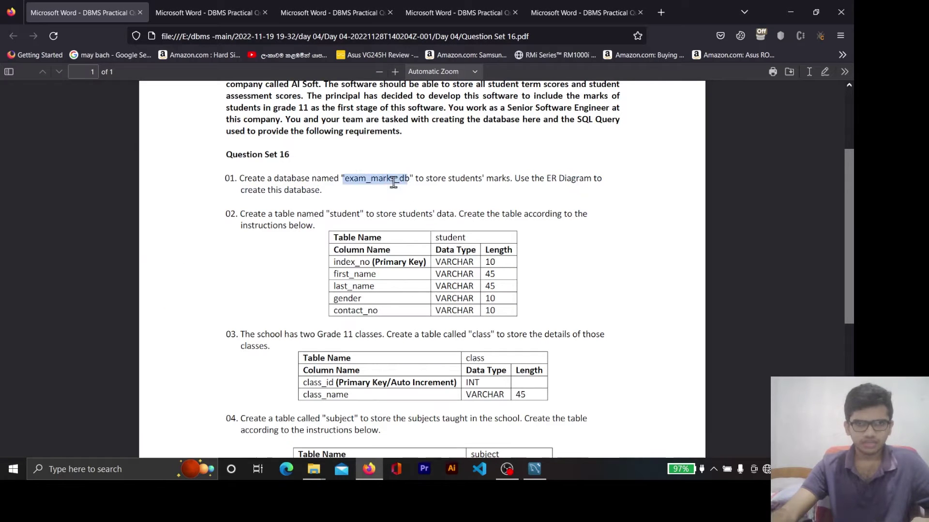
click(790, 10)
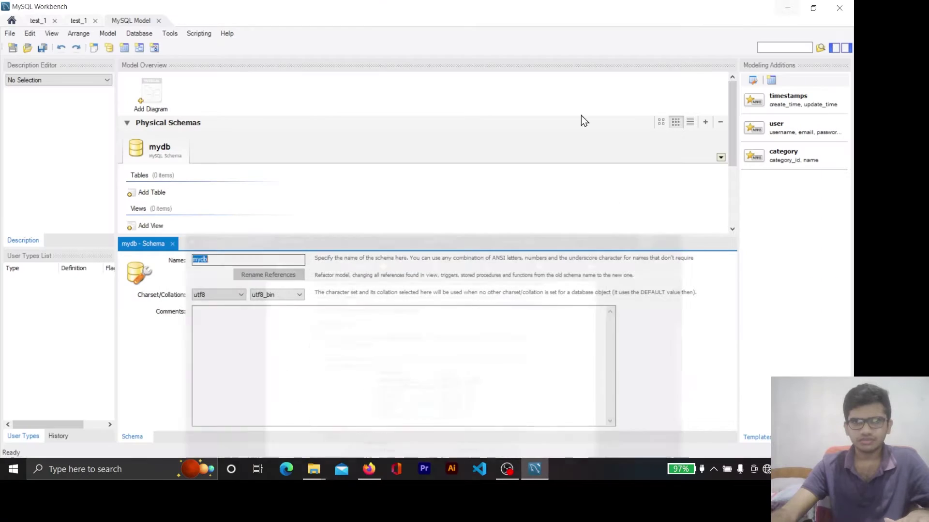
key(ctrl+v)
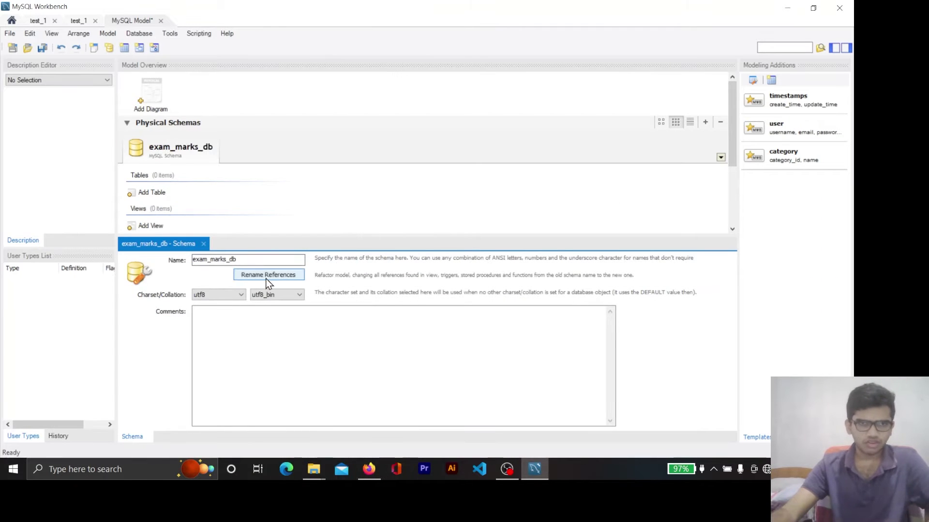
click(267, 276)
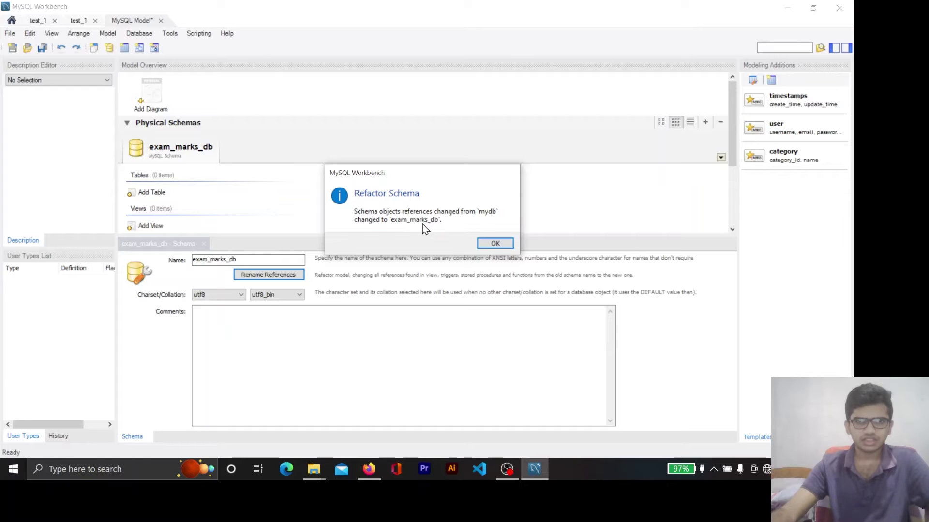
click(496, 243)
Add an EER diagram to the model and place a new table in the upper part of its canvas
double_click(159, 88)
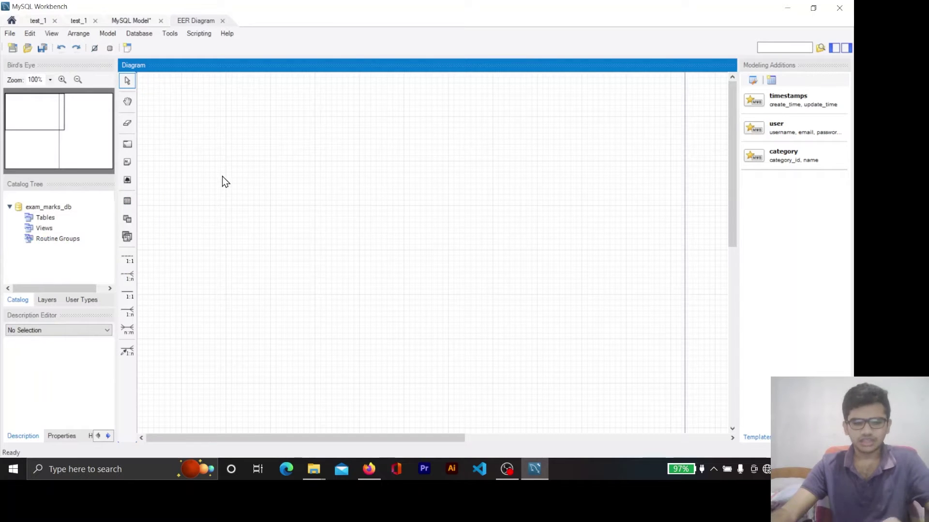
key(t)
click(237, 177)
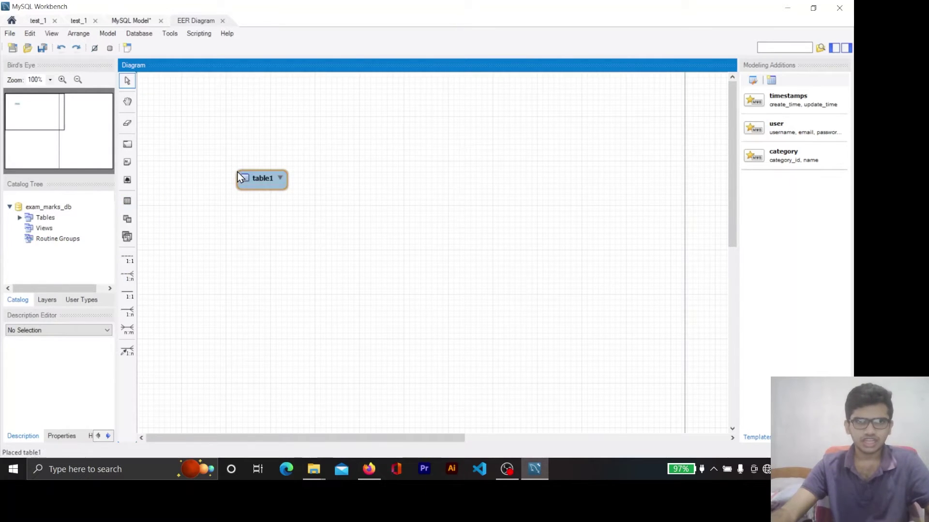
Move the first table higher on the diagram canvas and place a second table to its right
drag(265, 181, 268, 128)
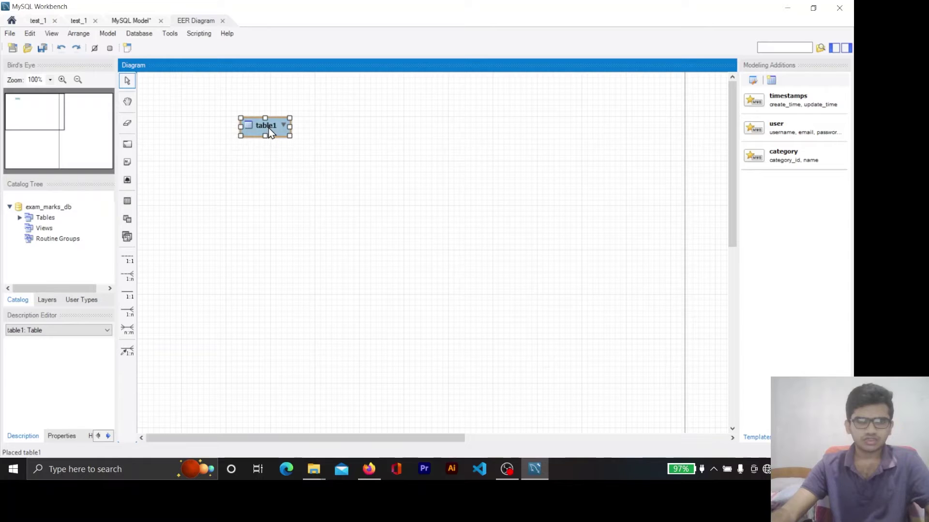
click(130, 203)
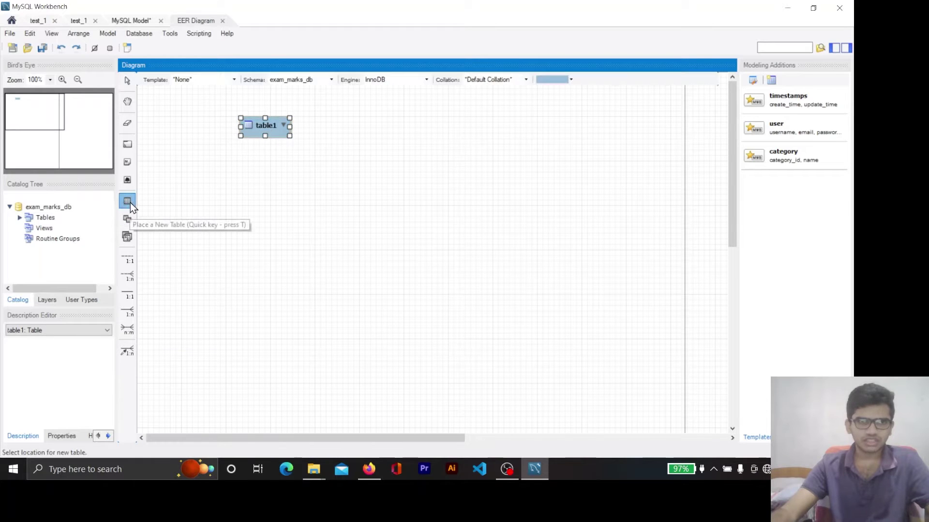
click(414, 145)
drag(440, 158, 381, 157)
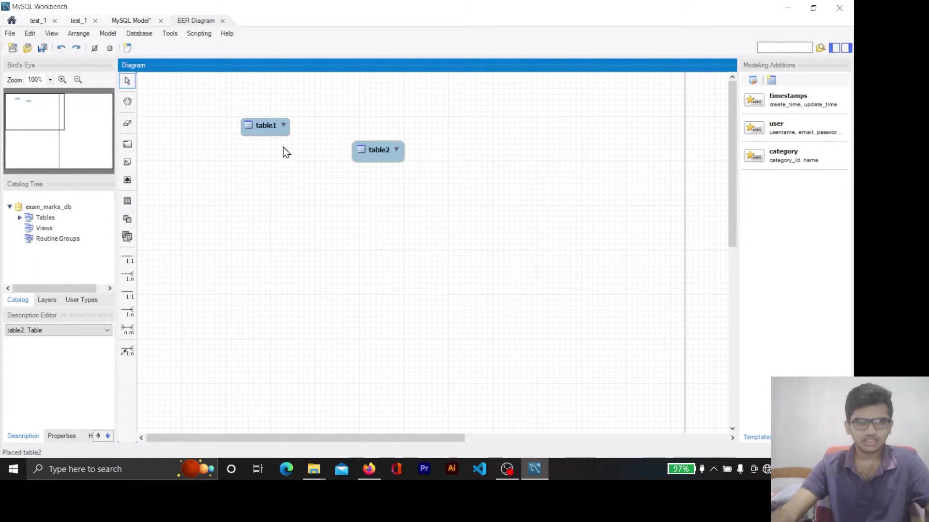
Rename the first table as student, copying the name from question 02 in the PDF
click(256, 132)
double_click(261, 133)
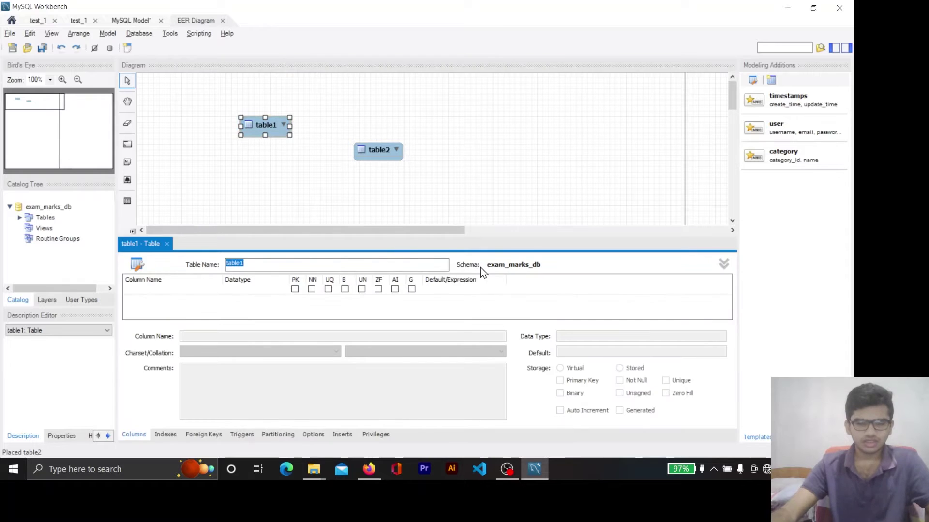
key(alt+Tab)
double_click(346, 212)
key(ctrl+c)
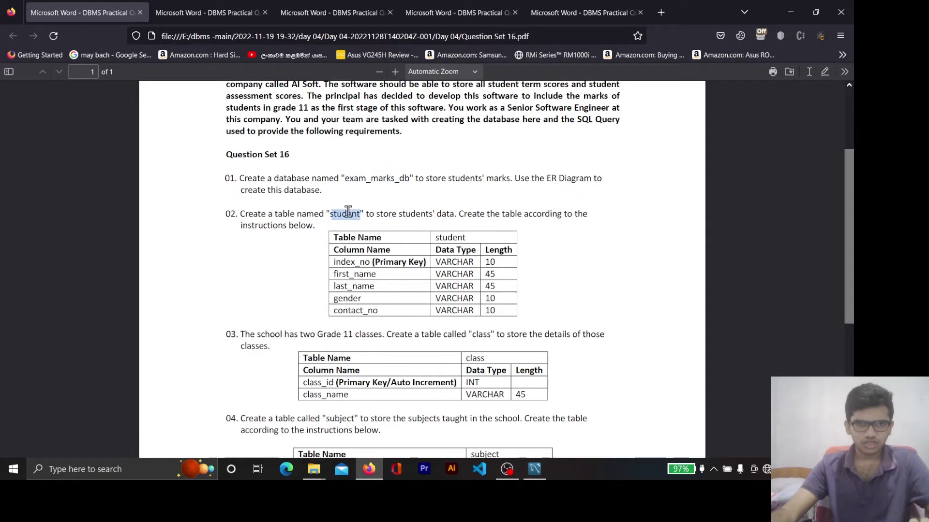
key(alt+Tab)
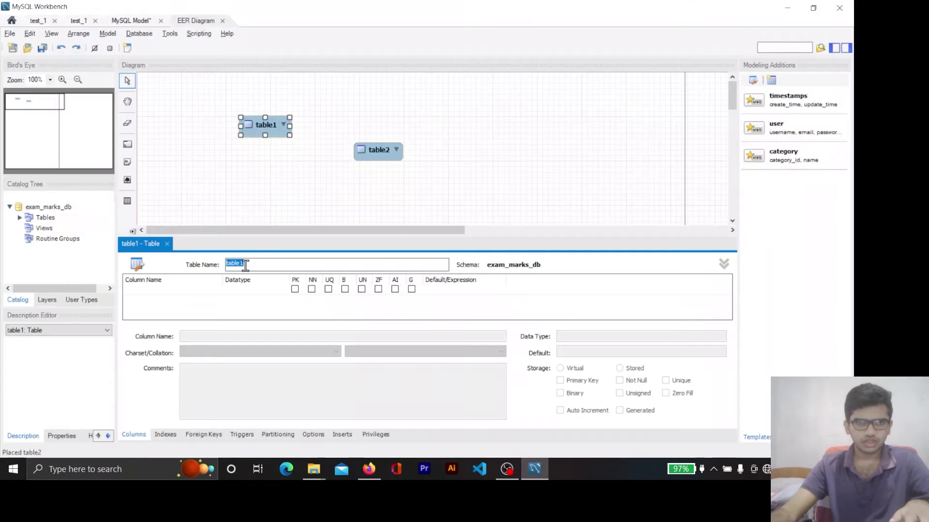
key(ctrl+v)
click(333, 181)
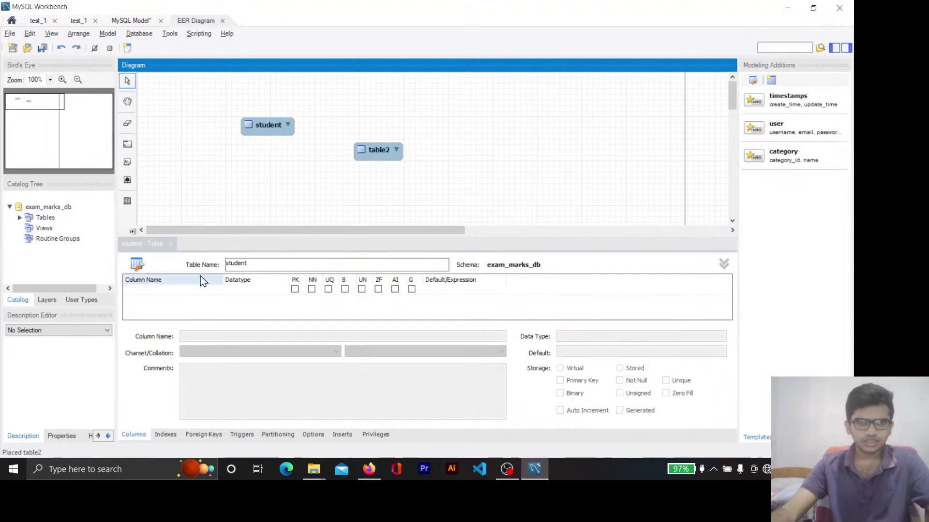
Add an index_no column to the student table, taking the name from question 02 in the PDF
click(169, 290)
key(alt+Tab)
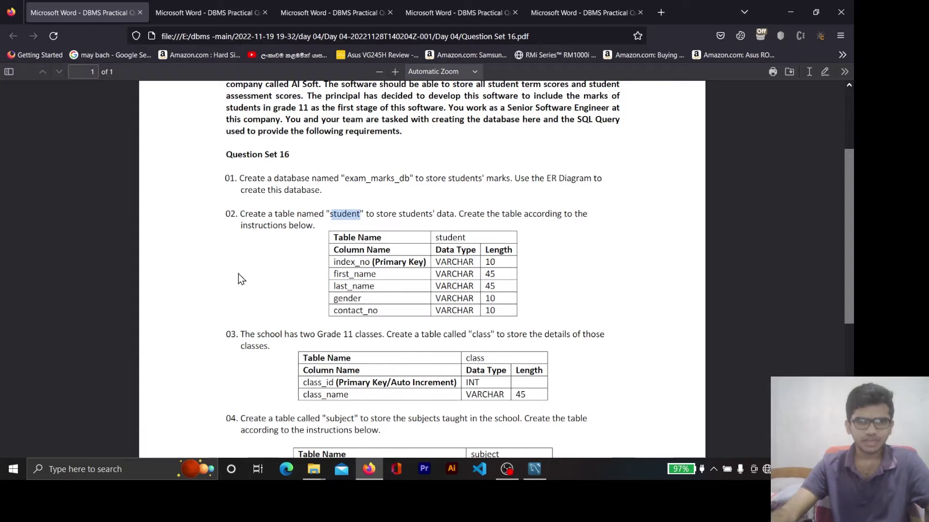
double_click(353, 262)
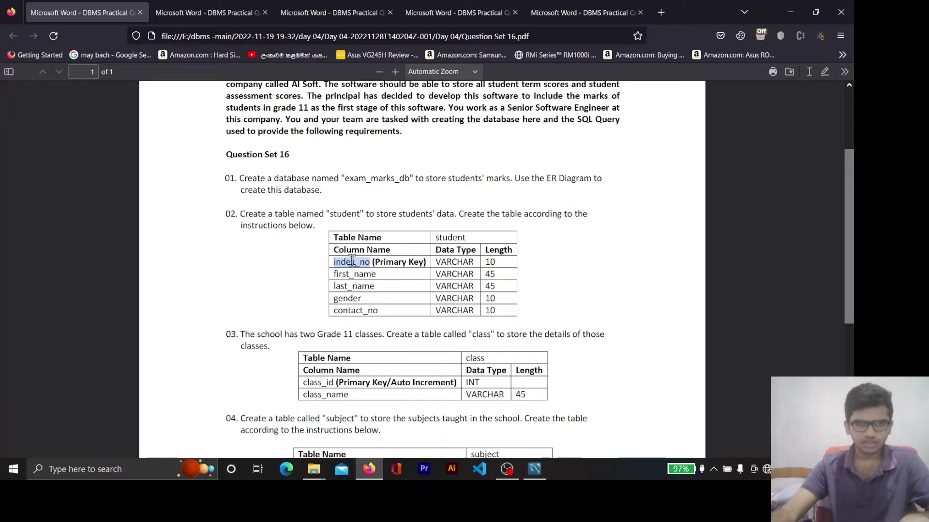
key(alt+Tab)
double_click(165, 286)
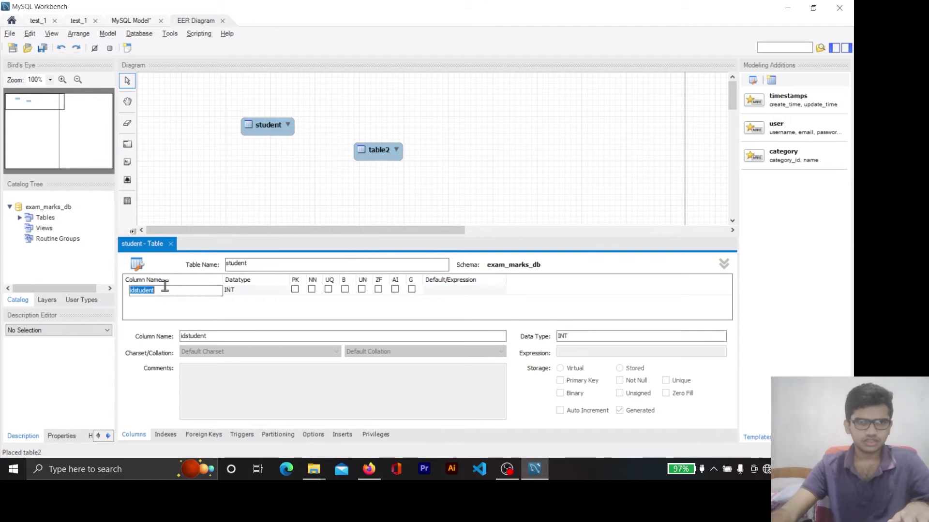
text(index_no)
Enter VARCHAR as the datatype of index_no, copying it from the student table definition in the PDF
key(alt+Tab)
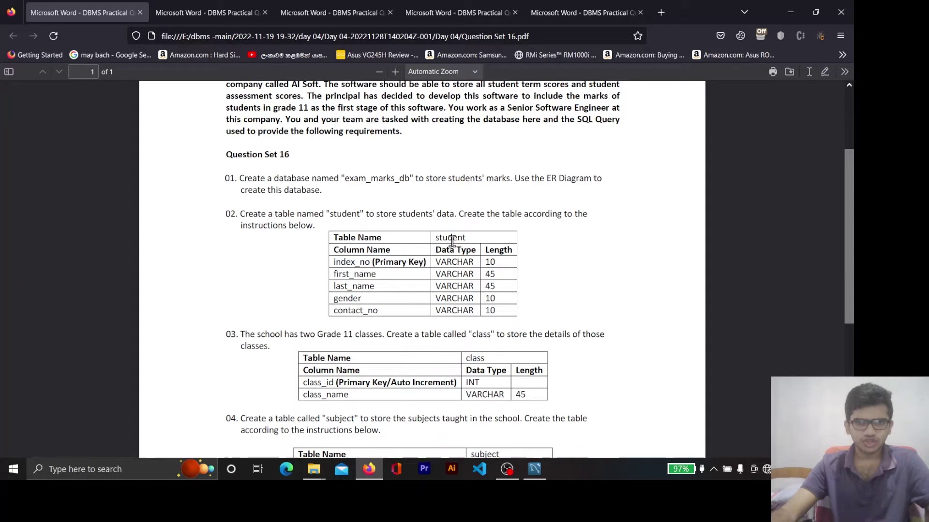
double_click(451, 240)
key(alt+Tab)
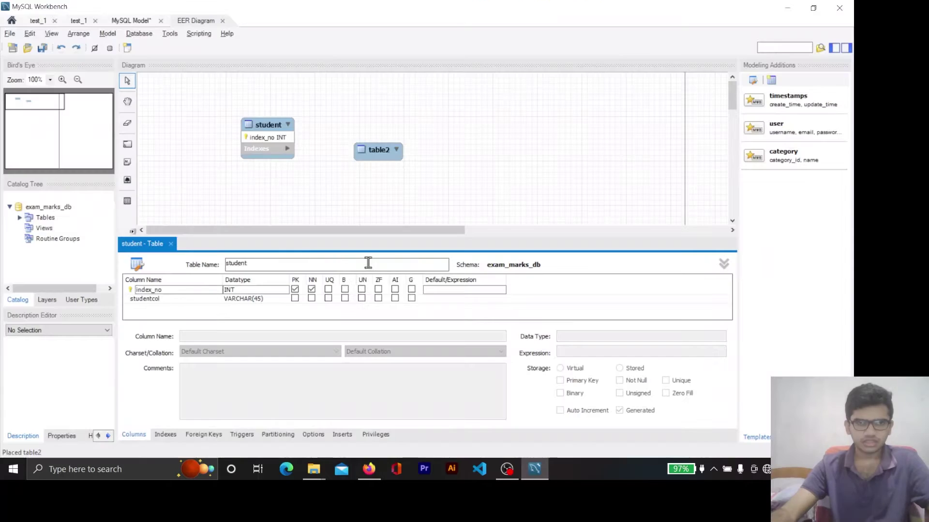
click(237, 289)
key(alt+Tab)
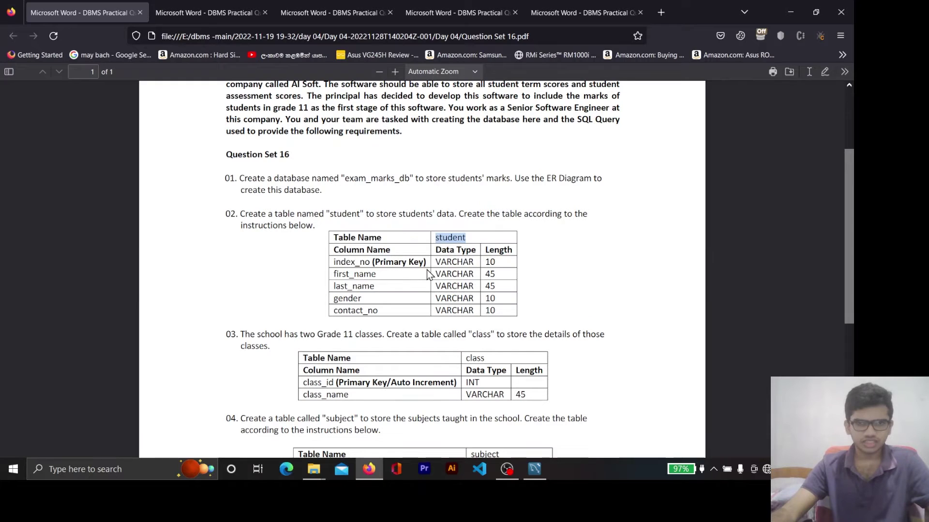
double_click(452, 261)
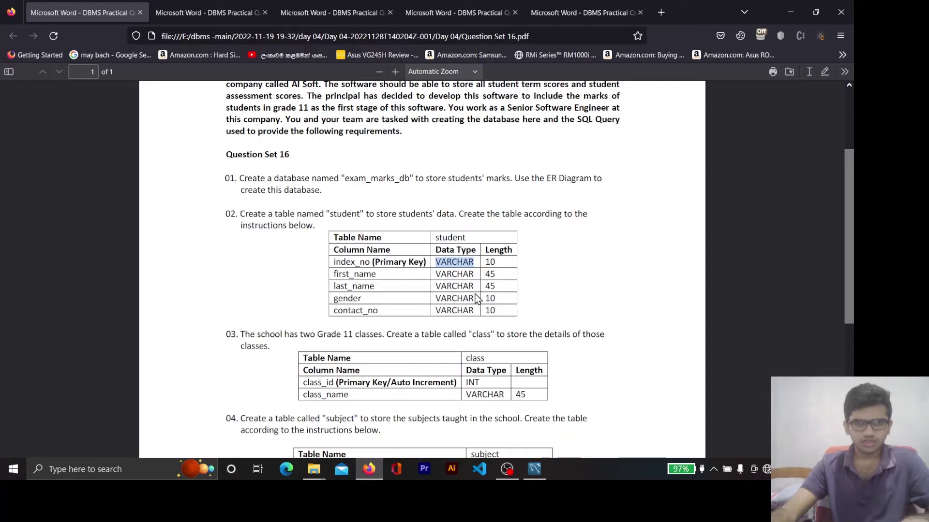
key(ctrl+c)
key(alt+Tab)
key(ctrl+v)
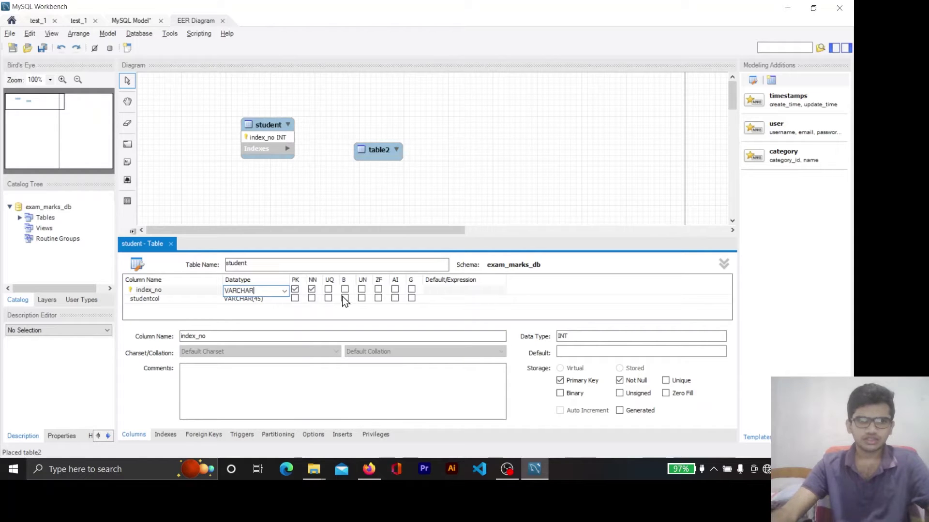
Check the index_no length in the PDF and complete the column's datatype as VARCHAR(10)
key(alt+Tab)
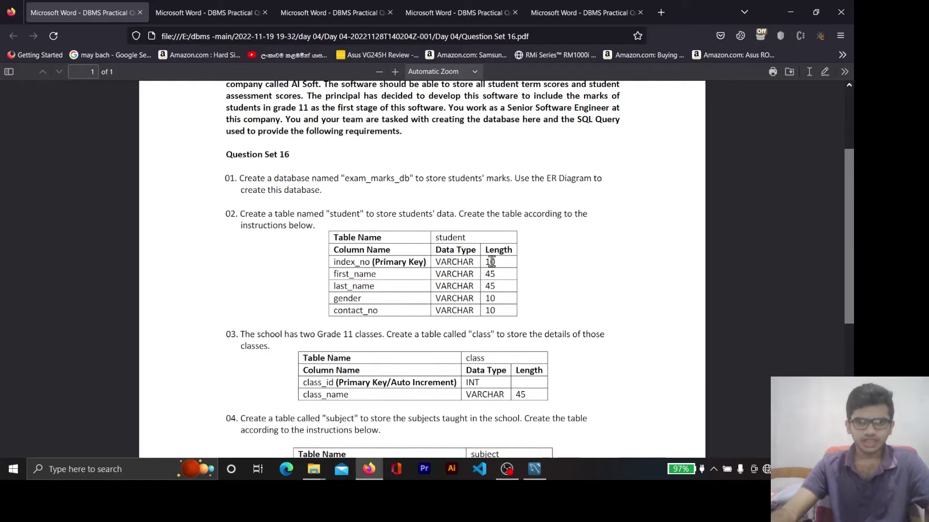
key(alt+Tab)
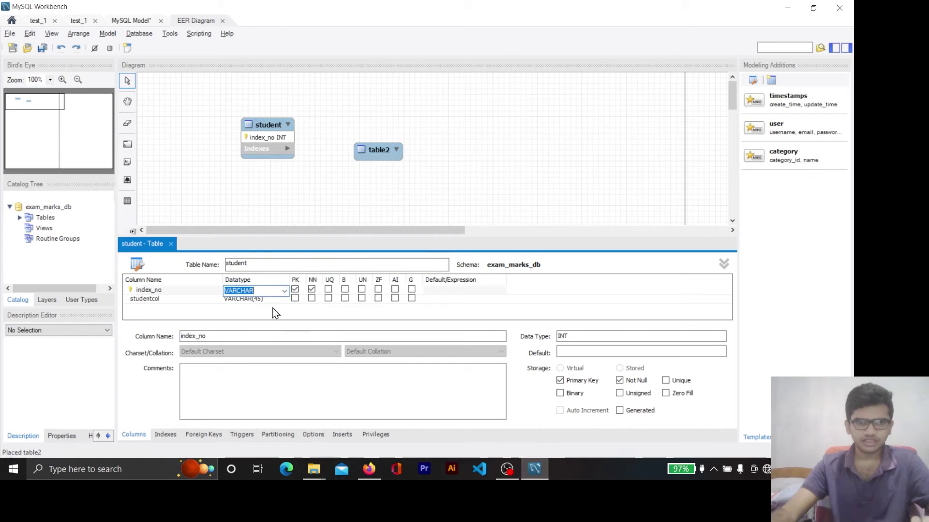
click(264, 289)
text((1)
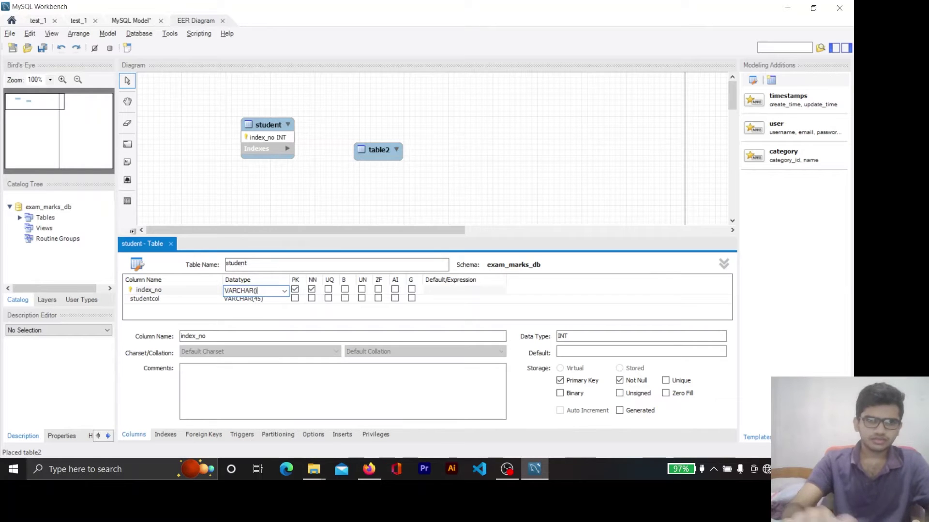
text(0)
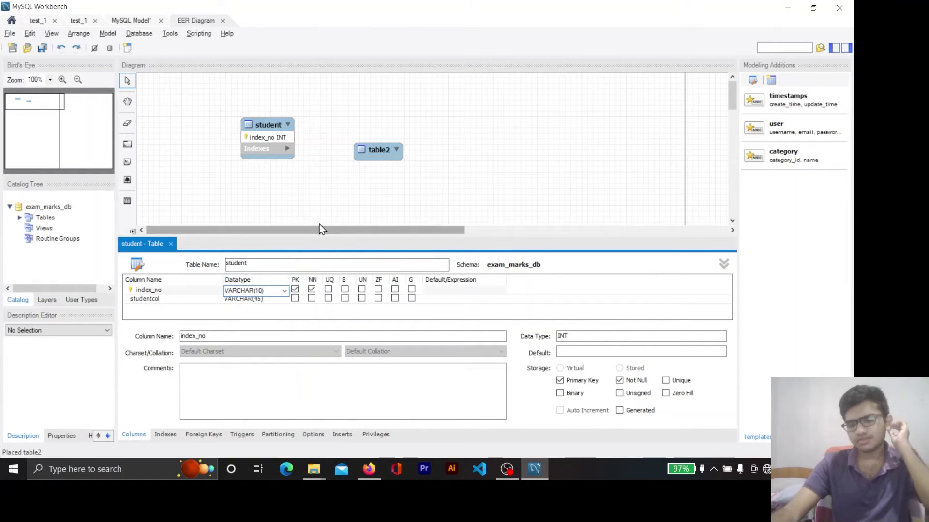
key(Return)
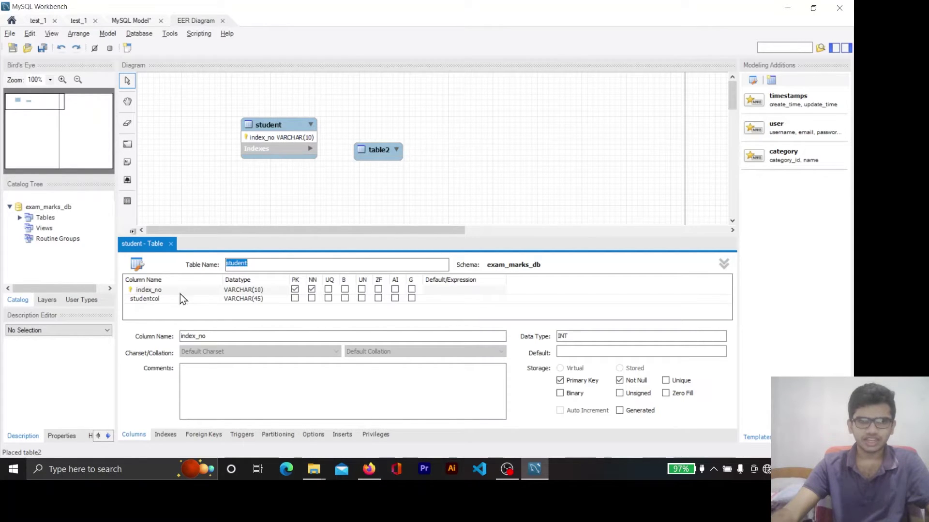
Add a first_name column to the student table with datatype VARCHAR(45), copying the name from the PDF
click(369, 469)
double_click(345, 273)
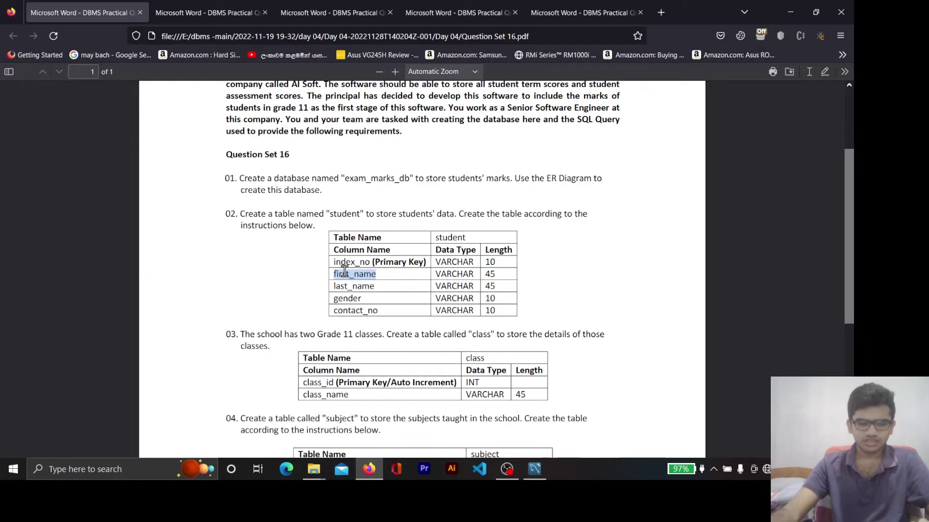
key(alt+Tab)
click(155, 300)
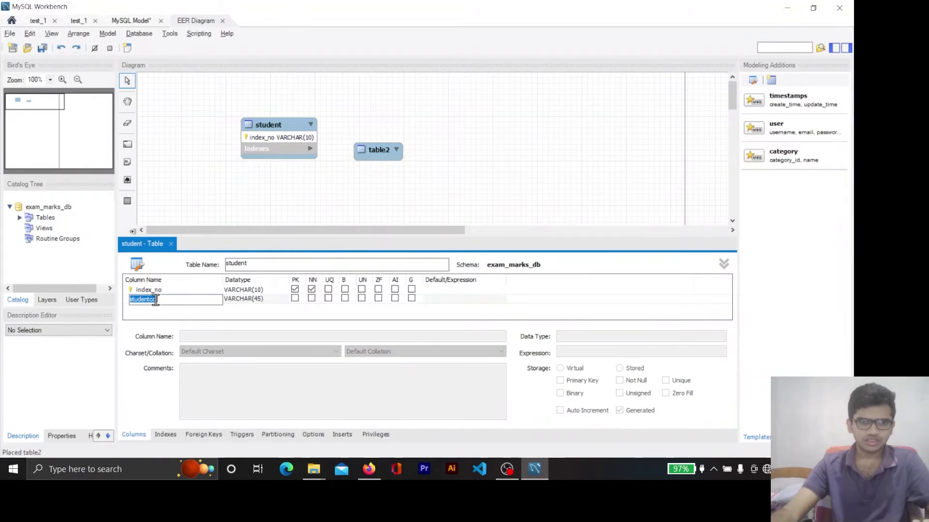
key(ctrl+v)
key(Tab)
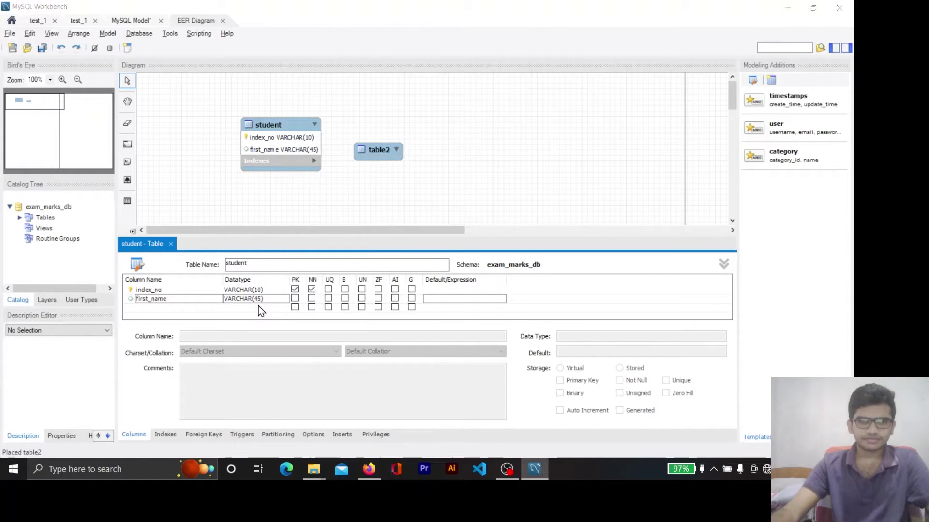
Check the first_name length in the PDF and mark the first_name column as Not Null
key(alt+Tab)
double_click(489, 275)
key(alt+Tab)
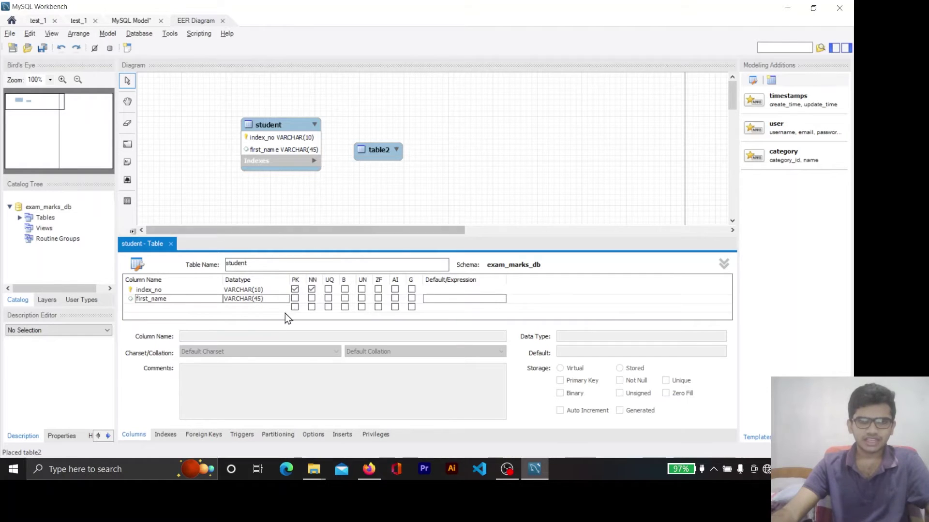
click(312, 298)
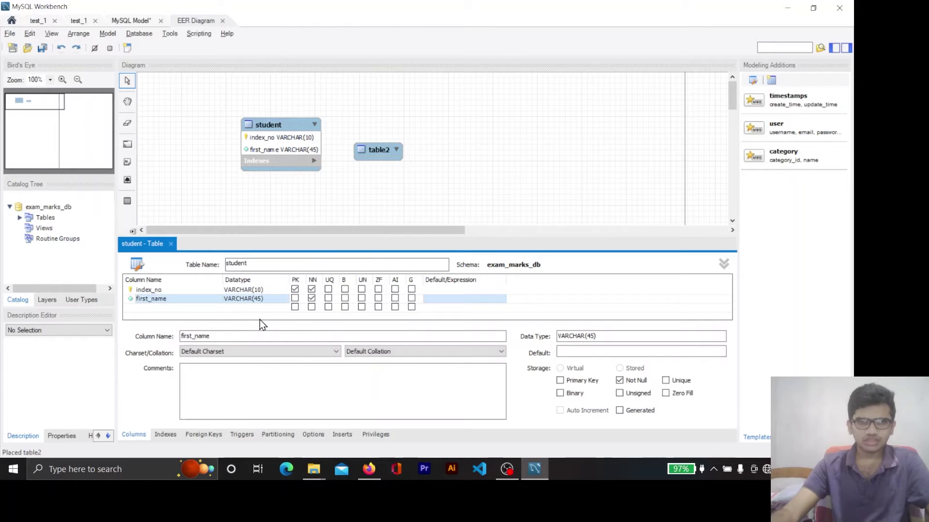
click(294, 290)
click(294, 290)
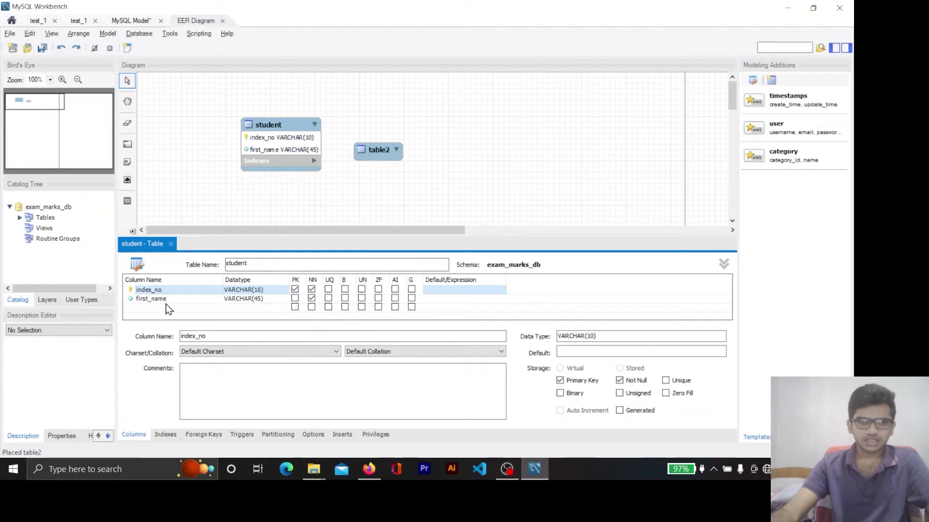
click(141, 301)
key(alt+Tab)
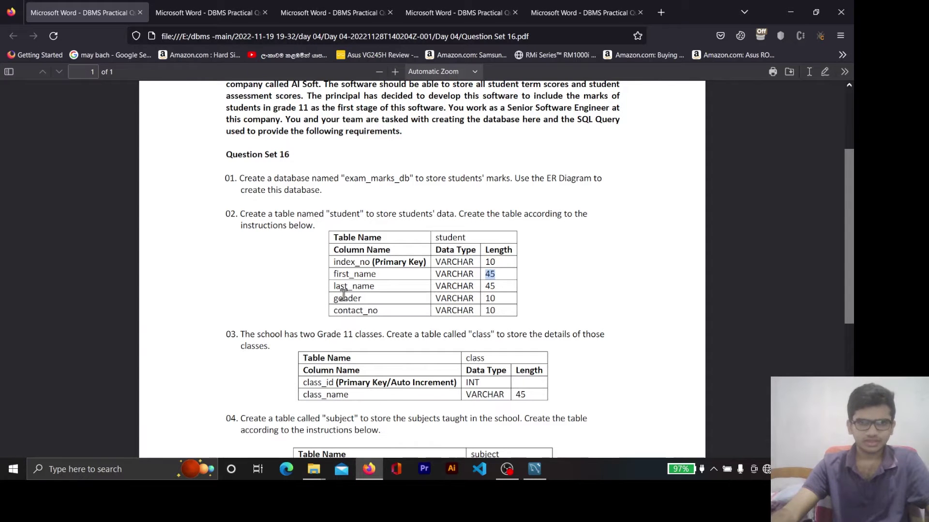
key(alt+Tab)
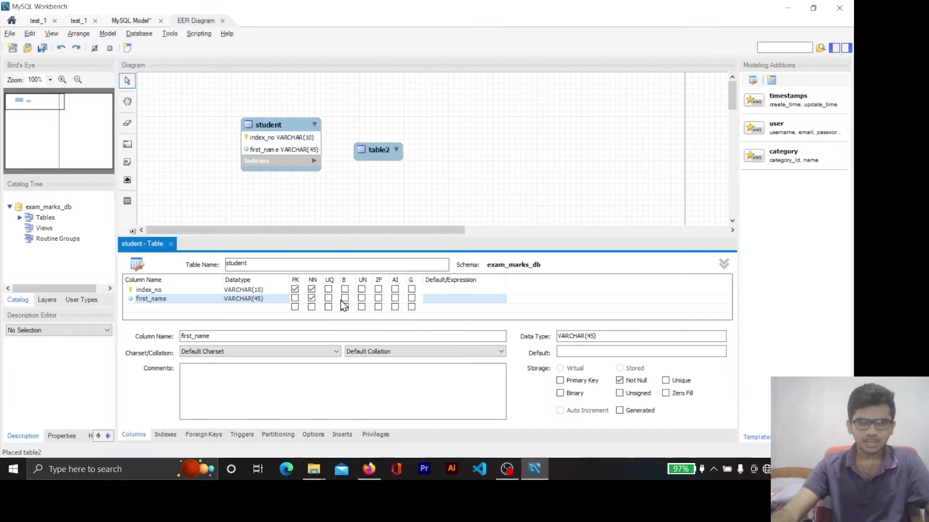
click(492, 191)
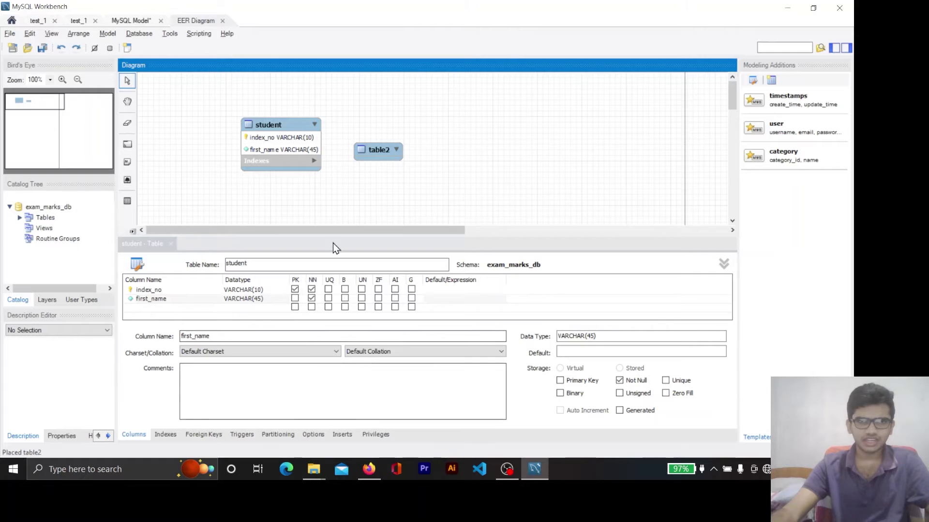
Add a last_name column to the student table with datatype VARCHAR(45), copying the name from the PDF
key(alt+Tab)
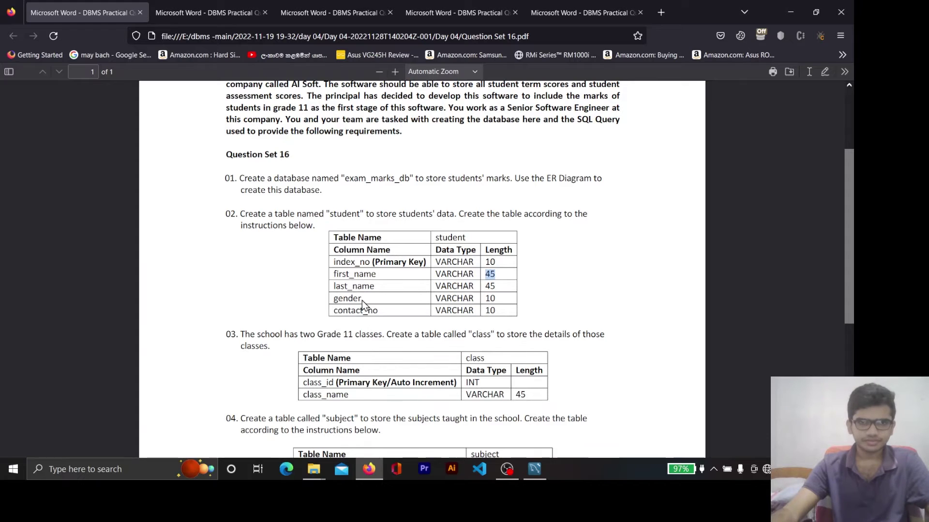
double_click(347, 285)
key(ctrl+c)
key(alt+Tab)
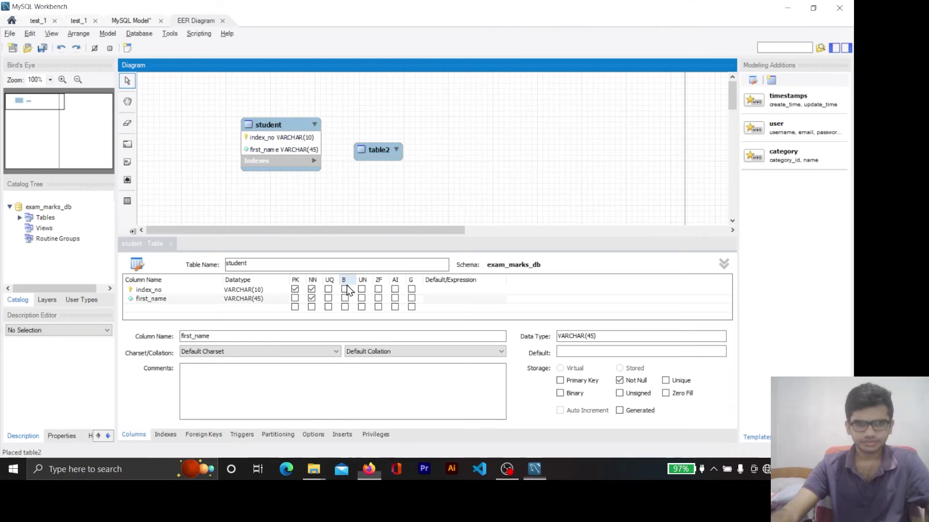
double_click(152, 309)
key(ctrl+v)
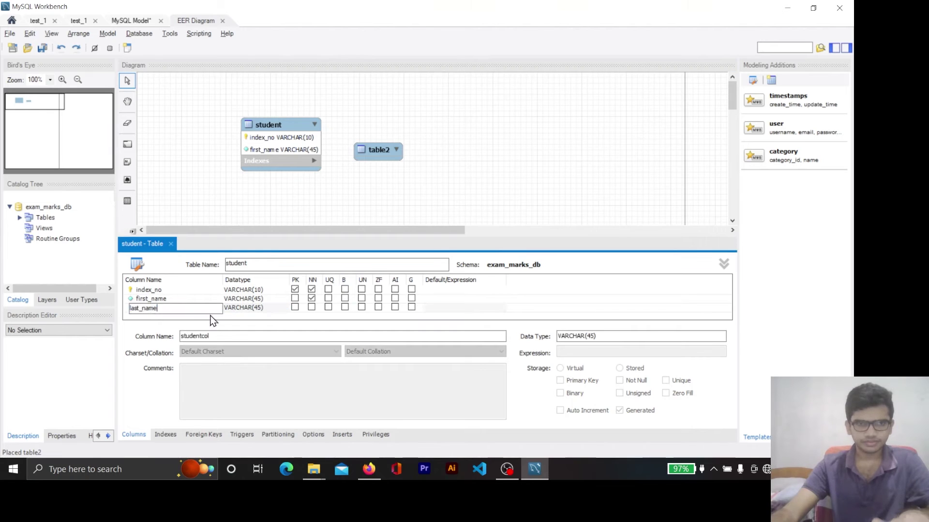
key(Return)
Add a gender column to the student table, taking the name from the Question Set 16 PDF
key(alt+Tab)
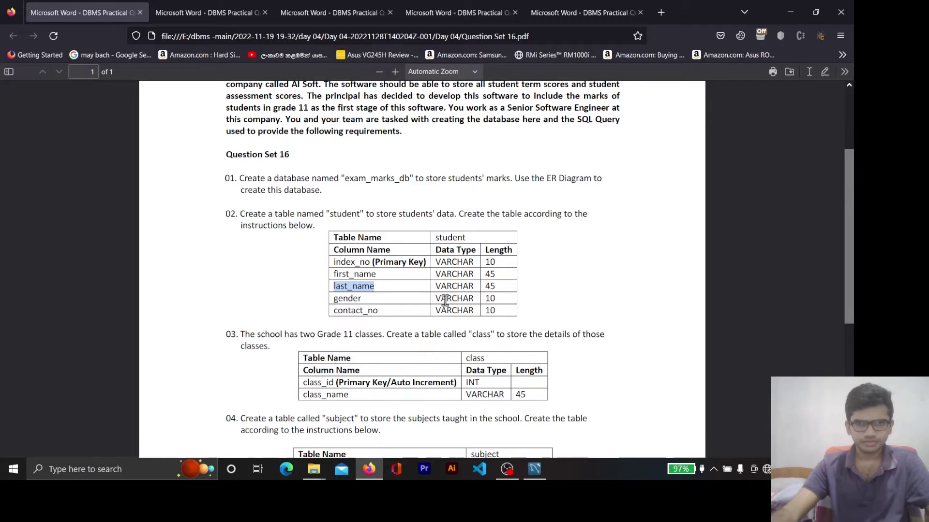
double_click(345, 298)
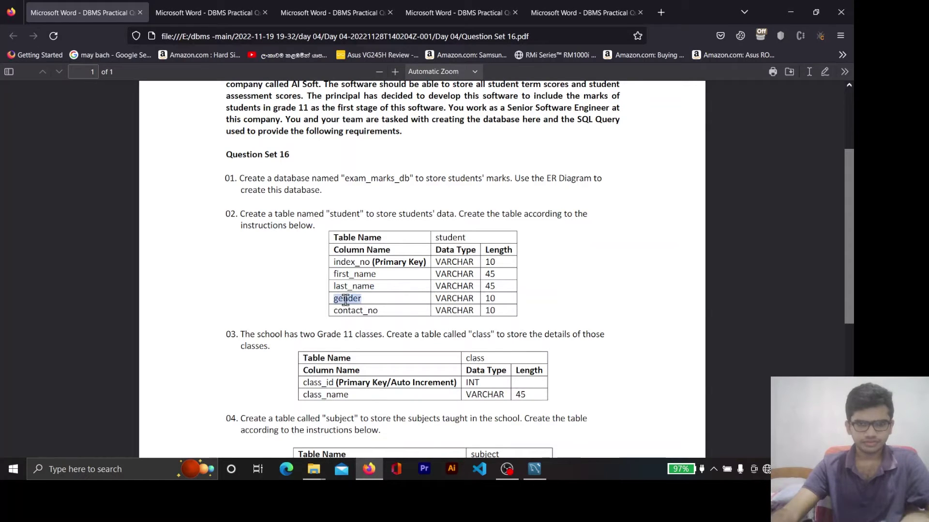
key(alt+Tab)
double_click(162, 316)
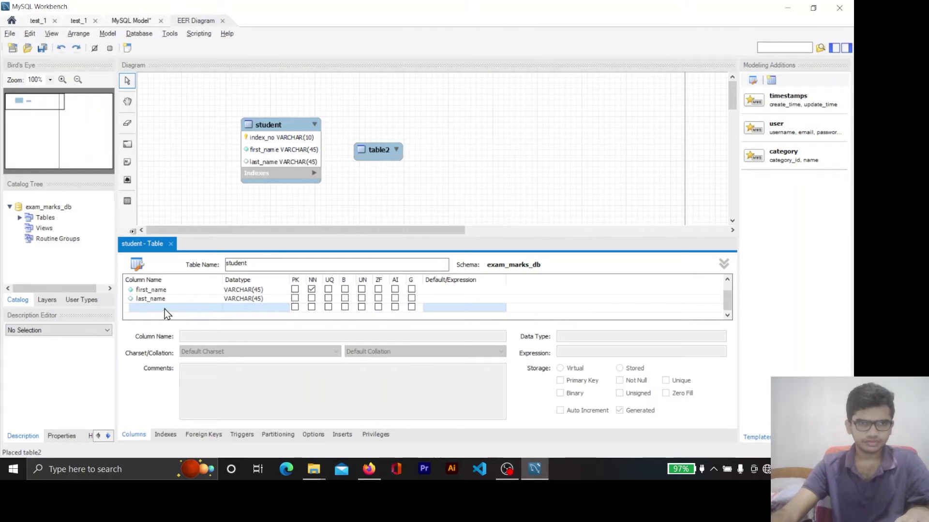
text(gender)
Set the gender column's datatype to VARCHAR(10)
click(261, 308)
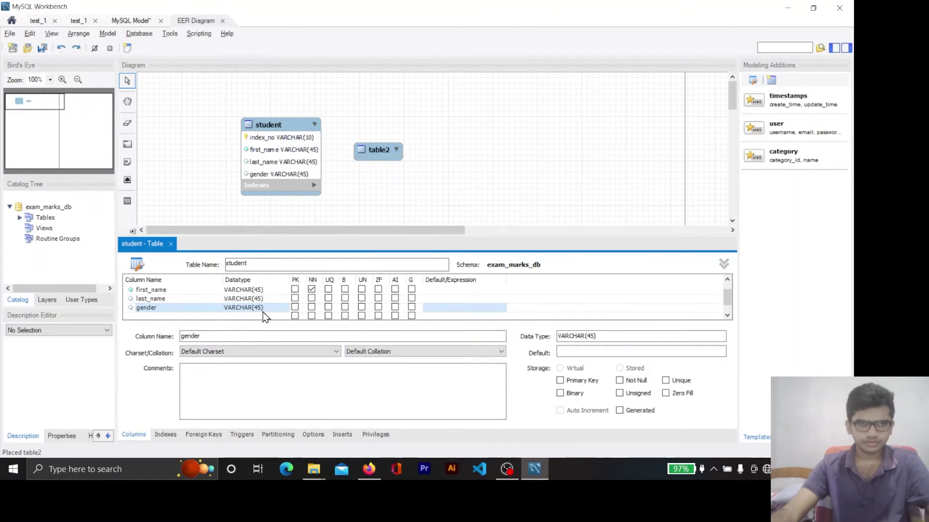
click(259, 310)
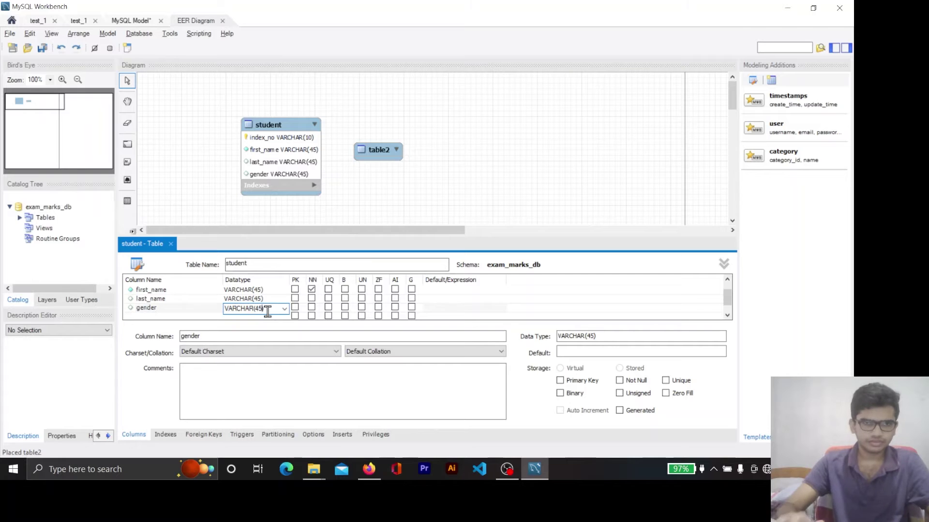
key(BackSpace)
key(BackSpace)
Add a contact_no column below gender in the student table, copying the name from the PDF
click(229, 316)
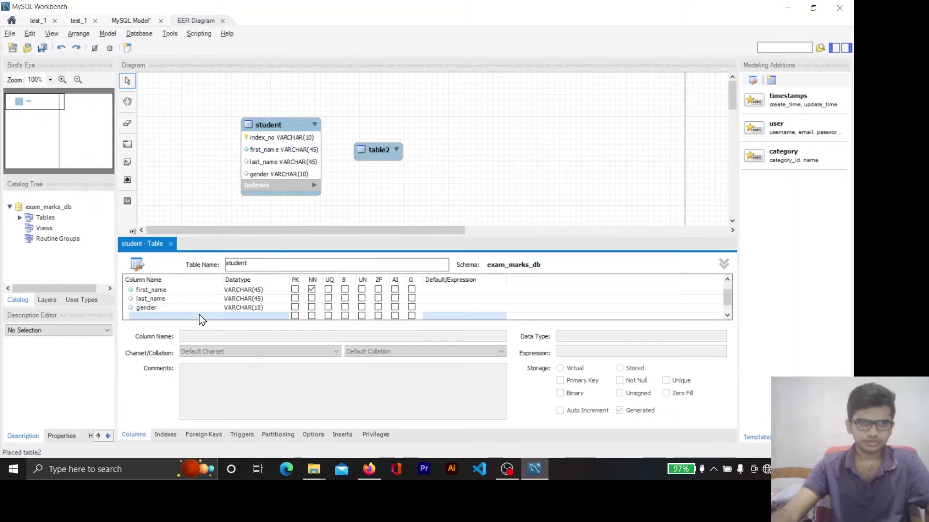
key(alt+Tab)
double_click(360, 308)
key(ctrl+c)
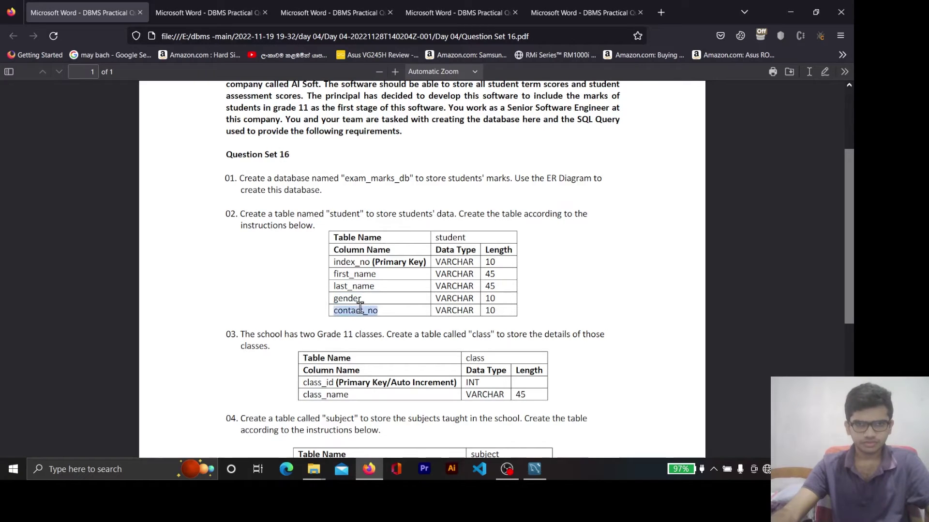
key(alt+Tab)
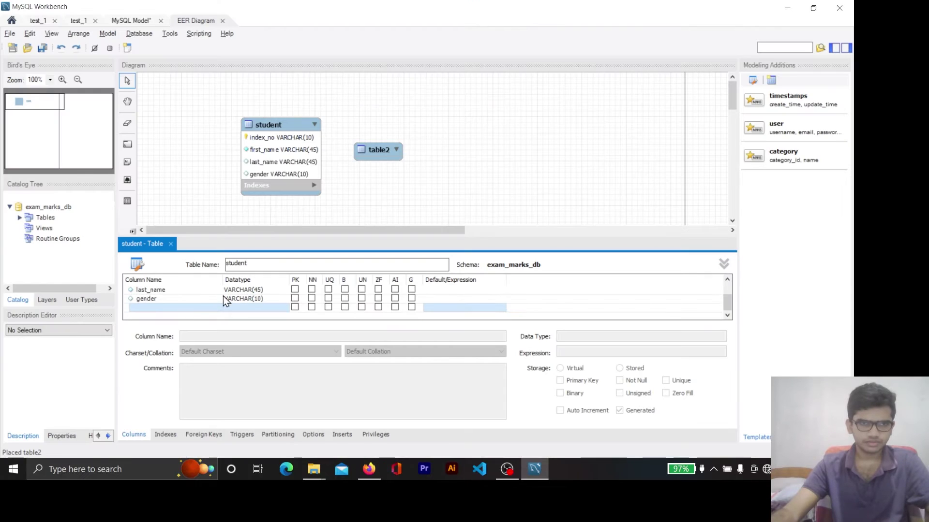
click(178, 312)
key(ctrl+v)
key(Return)
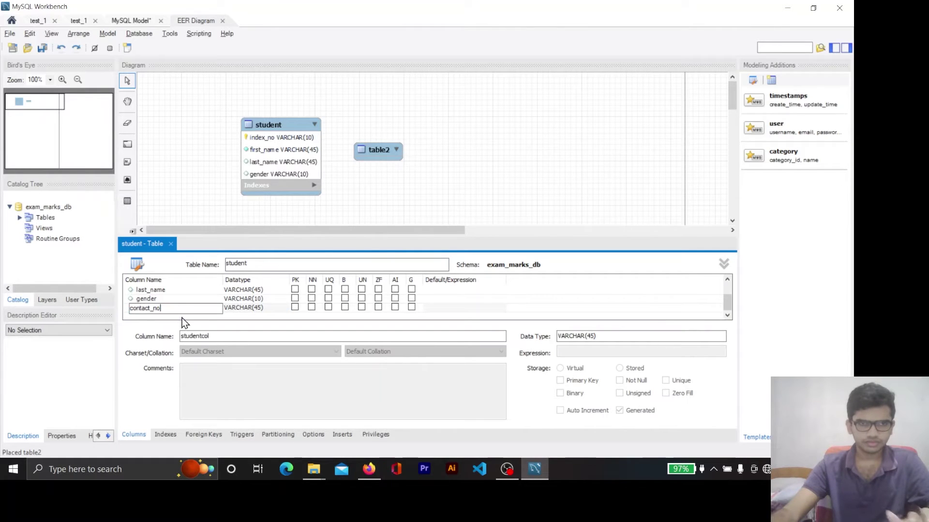
Set the contact_no column's datatype to VARCHAR(10)
double_click(261, 302)
double_click(261, 308)
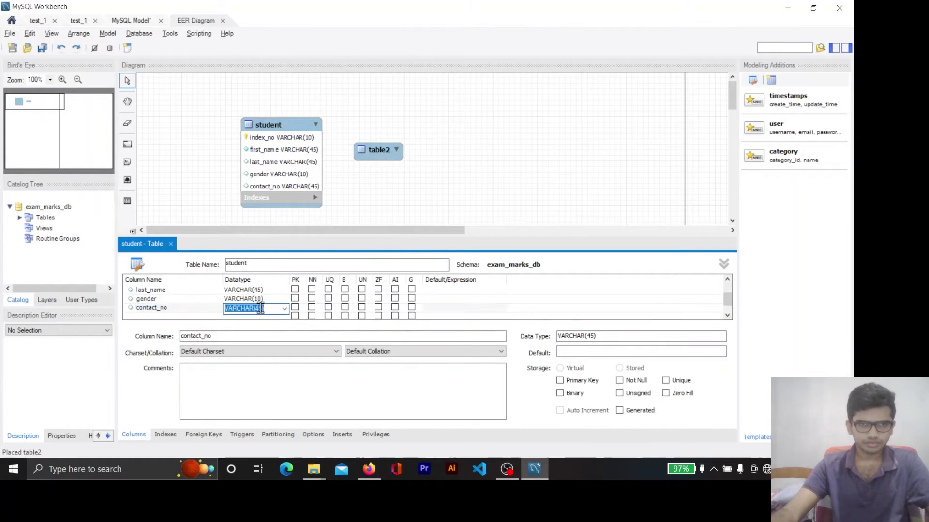
text(VARCHAR(1)
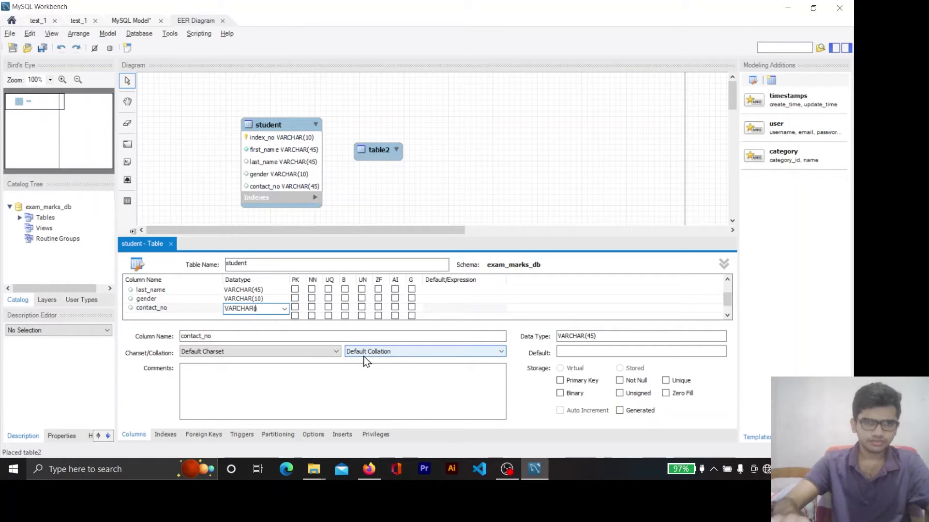
text(0))
Mark the last_name, gender and contact_no columns of the student table as Not Null
click(170, 300)
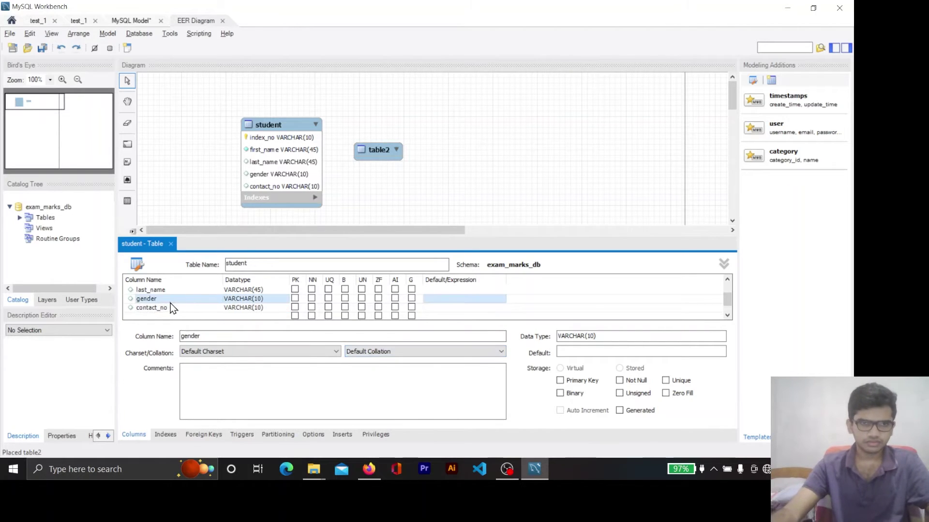
scroll(308, 299, up, 1)
click(312, 308)
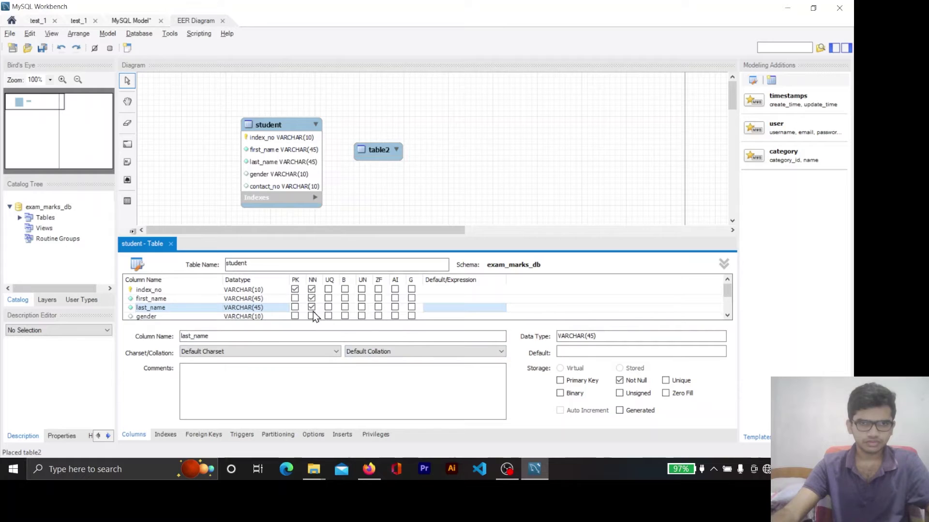
click(312, 316)
scroll(296, 309, down, 1)
click(312, 299)
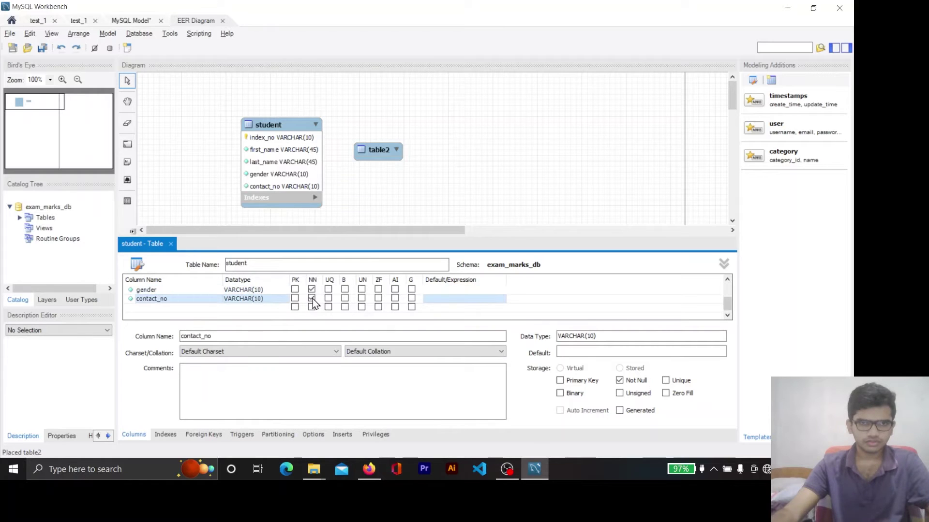
Move table2 slightly up and farther away from the student table in the EER diagram
scroll(250, 299, up, 1)
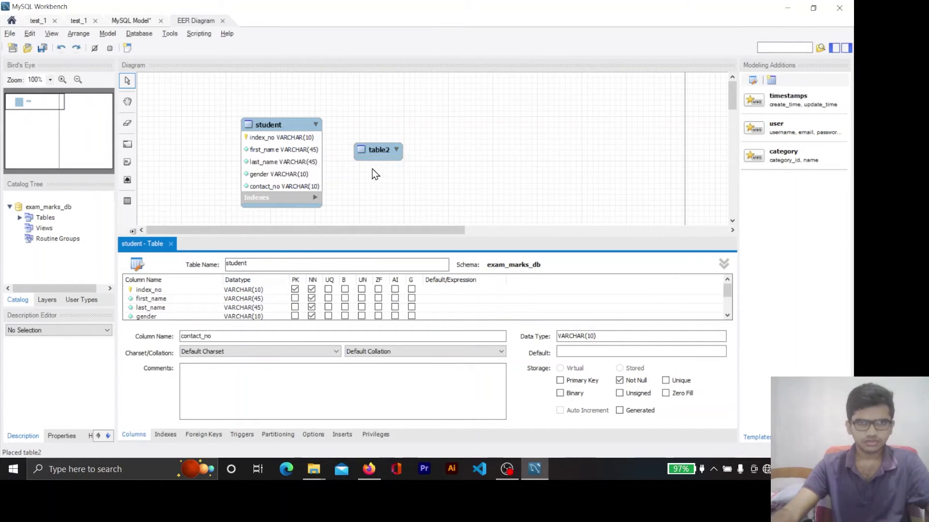
click(488, 151)
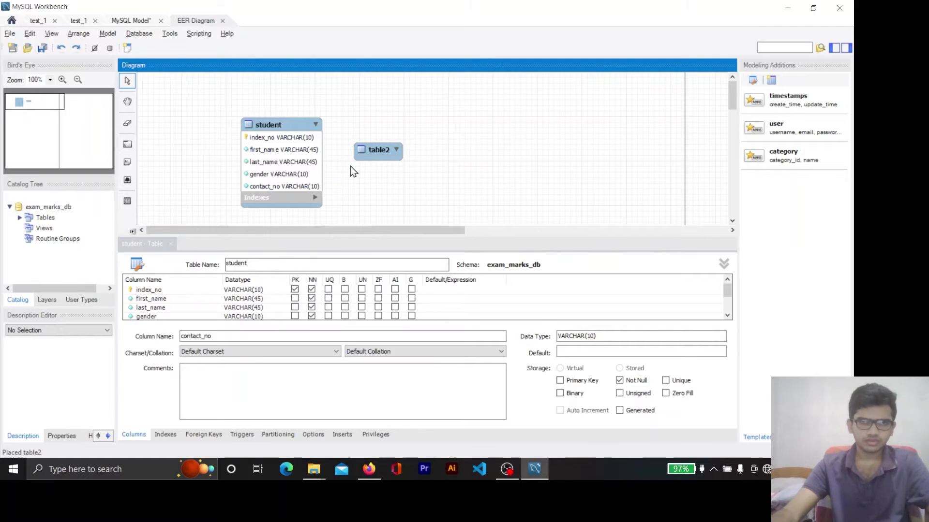
drag(367, 151, 395, 132)
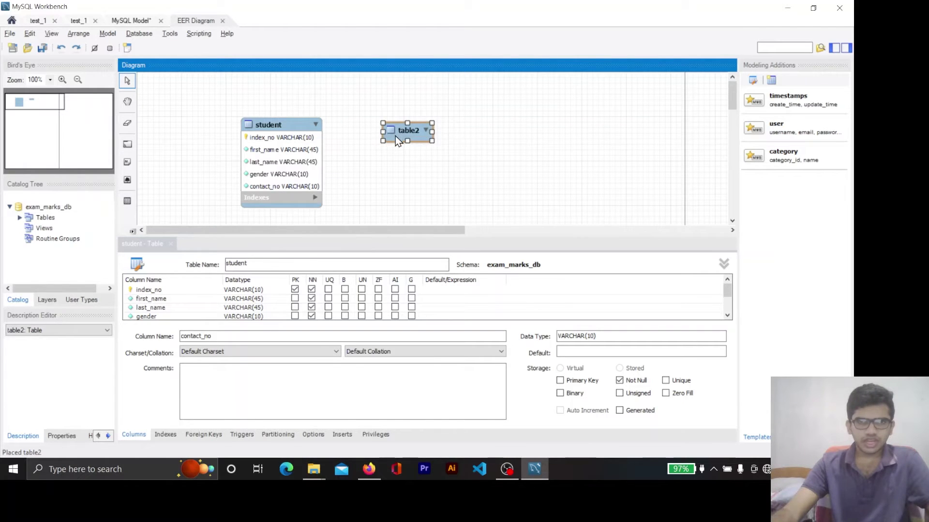
Review the gender and contact_no column names and lengths in the student table specification in the PDF
key(alt+Tab)
key(alt+Tab)
key(alt+Tab)
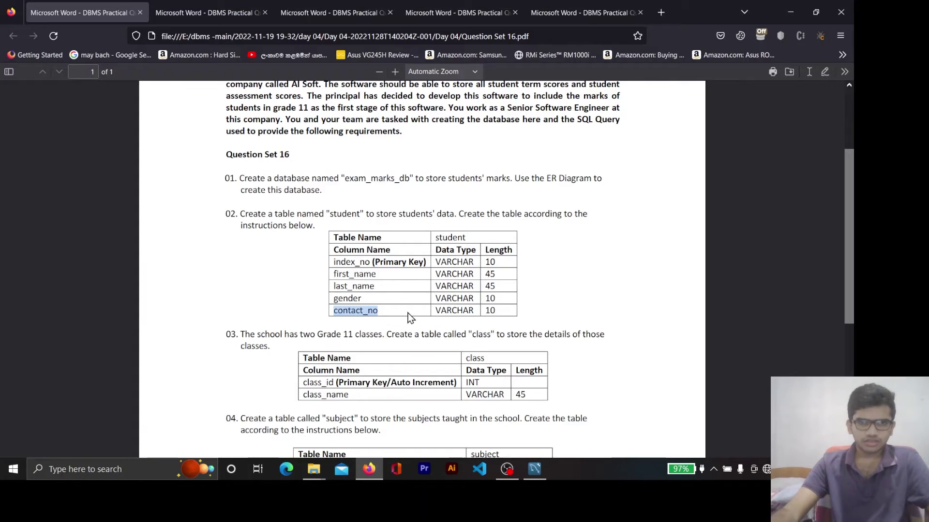
click(493, 298)
double_click(359, 298)
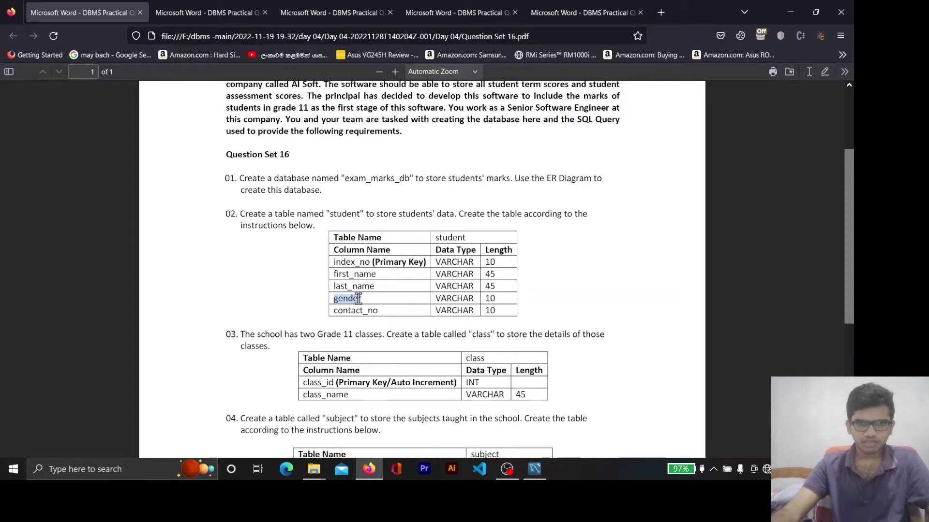
double_click(490, 299)
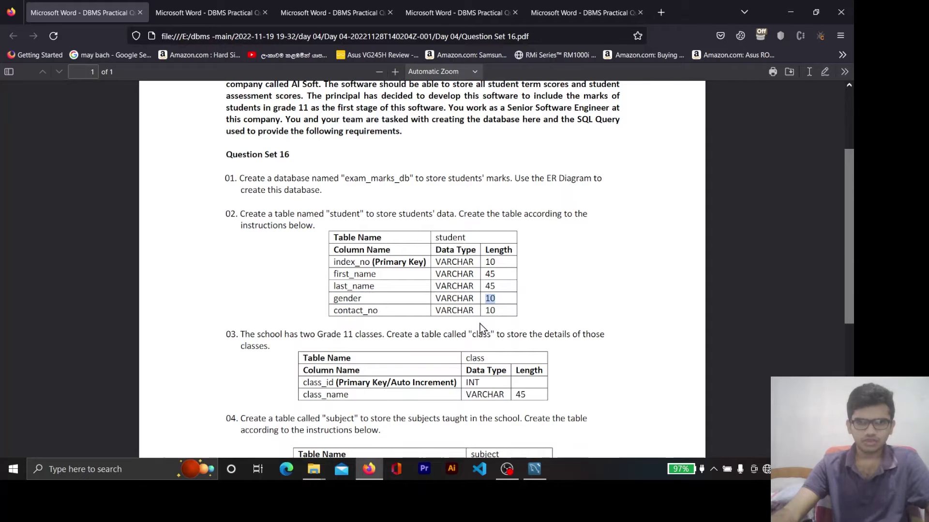
double_click(361, 311)
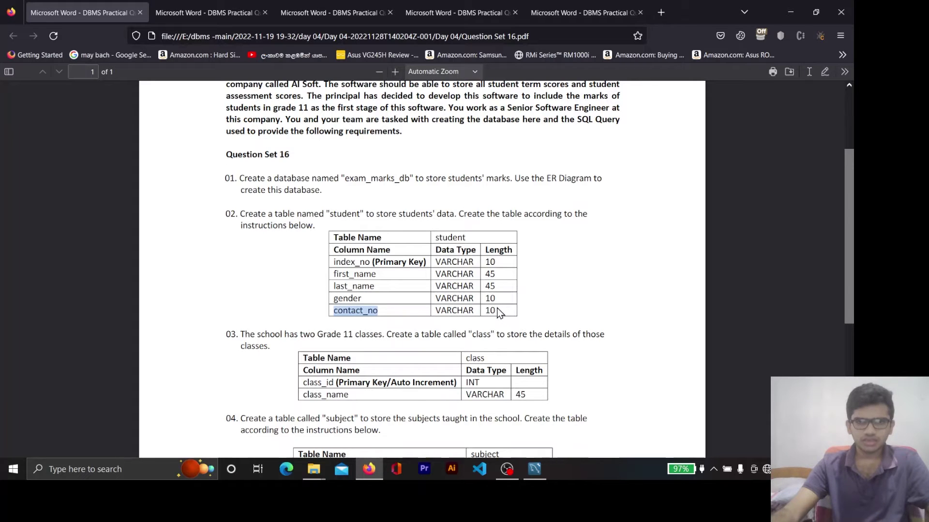
double_click(491, 308)
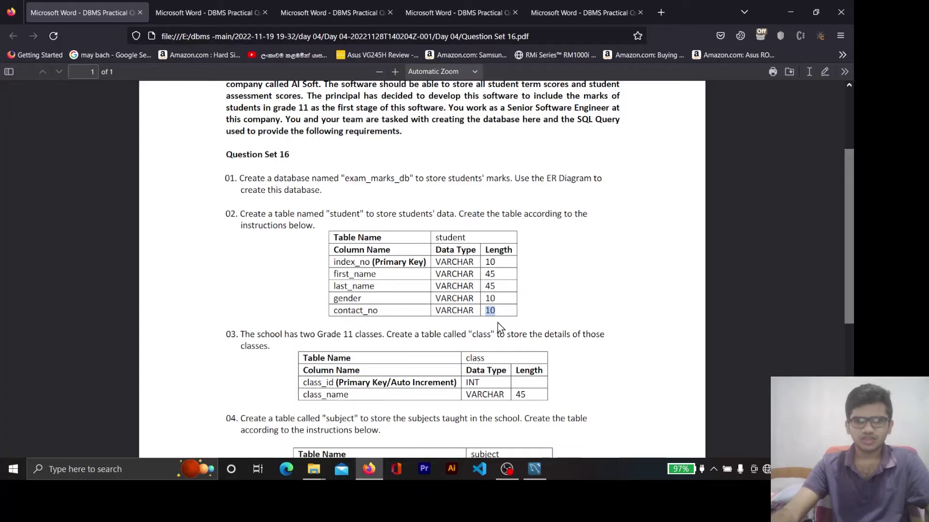
double_click(370, 312)
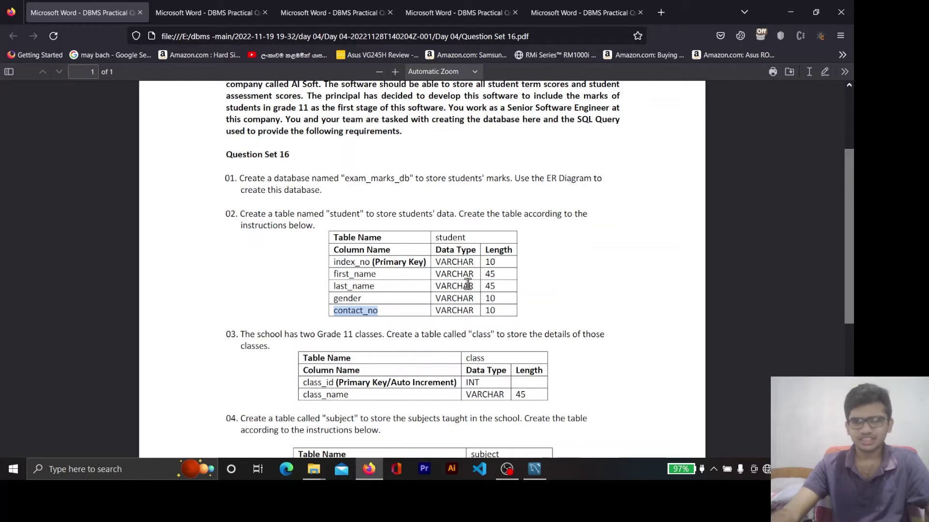
scroll(466, 286, down, 2)
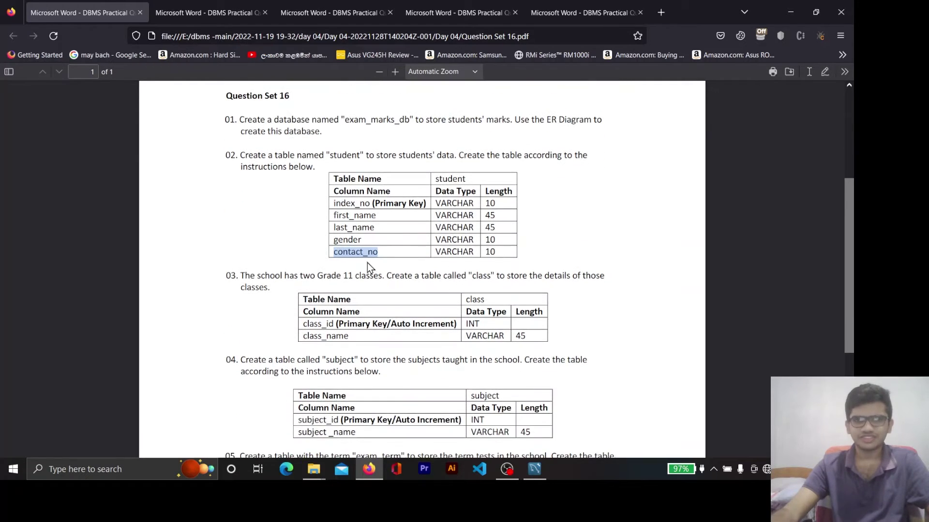
click(489, 248)
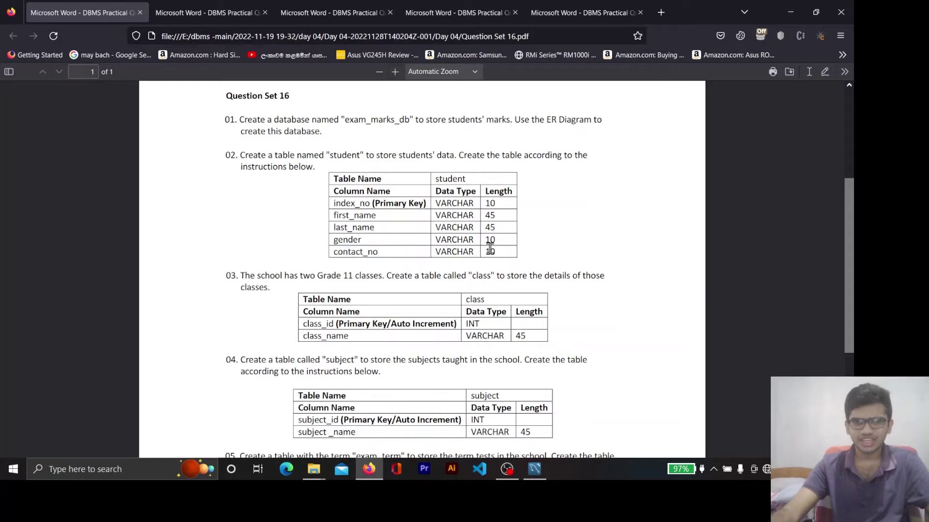
double_click(490, 241)
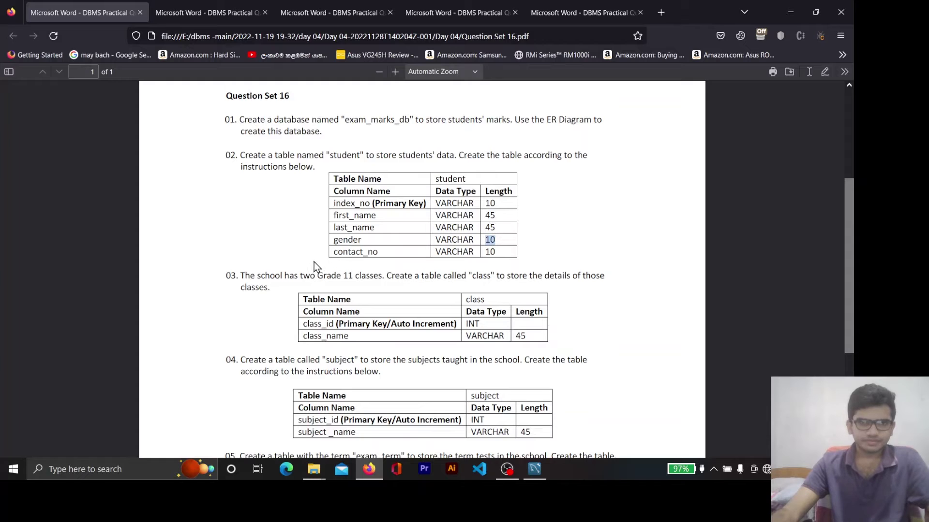
Look up the table name in question 03 of the PDF and rename table2 as class in MySQL Workbench
double_click(482, 277)
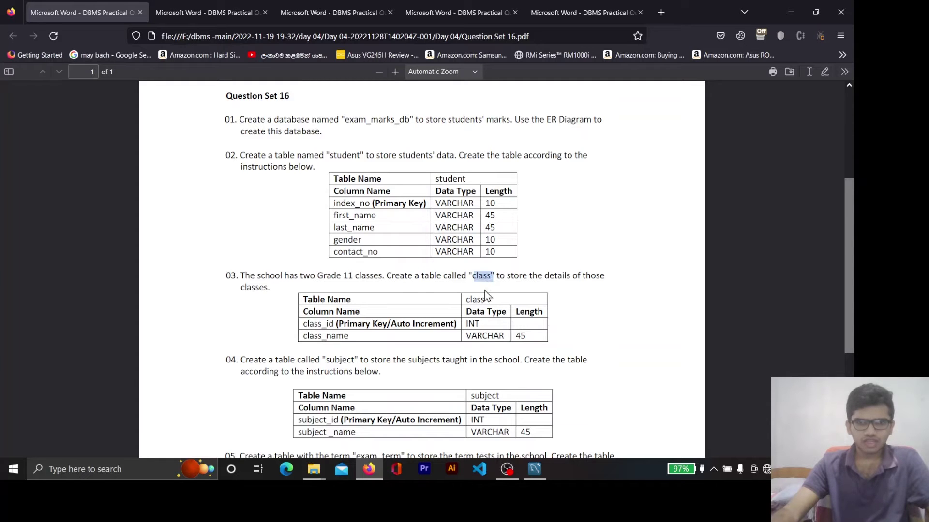
click(791, 12)
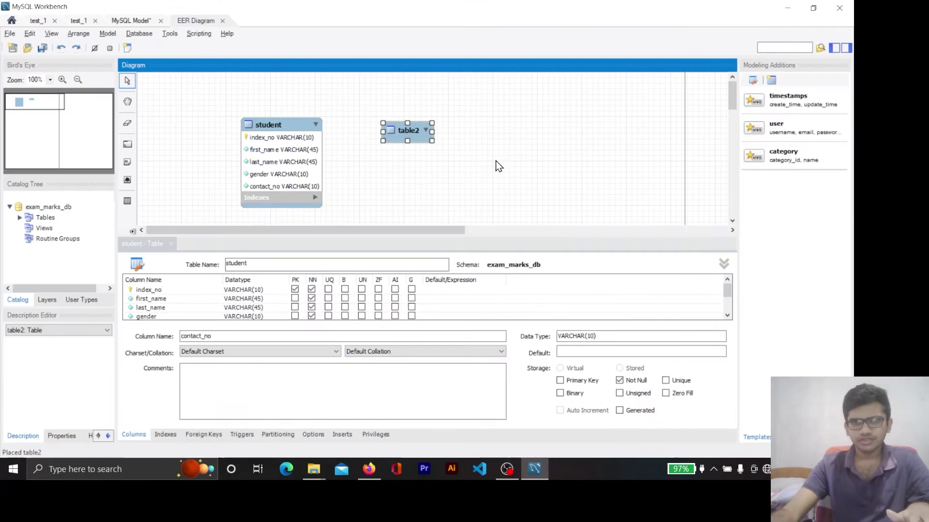
double_click(418, 139)
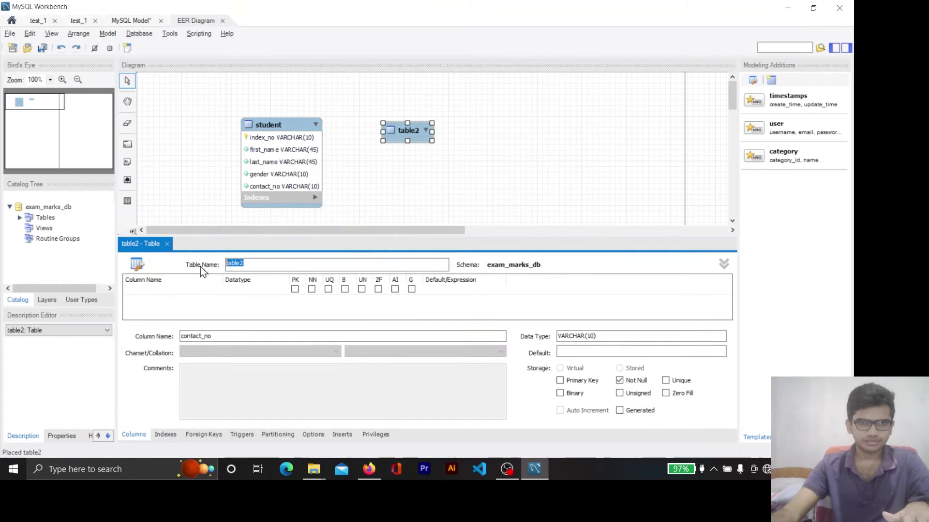
text(class)
Examine the class_id column's key, auto-increment and data type requirements in question 03 of the PDF
click(150, 301)
key(alt+Tab)
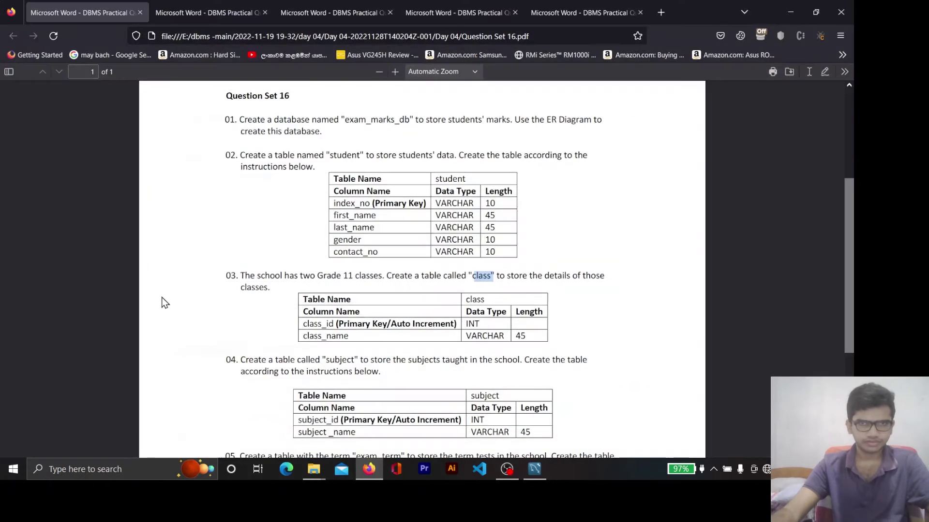
scroll(503, 322, down, 2)
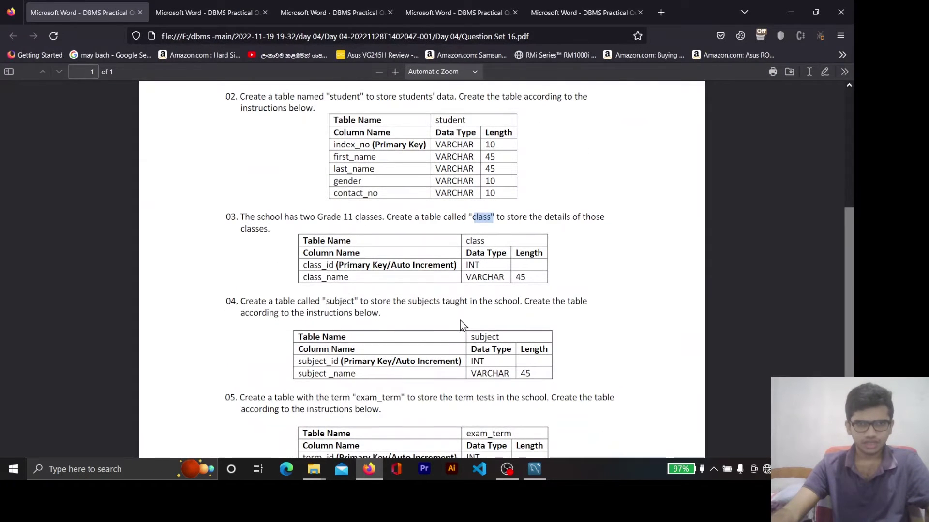
double_click(320, 265)
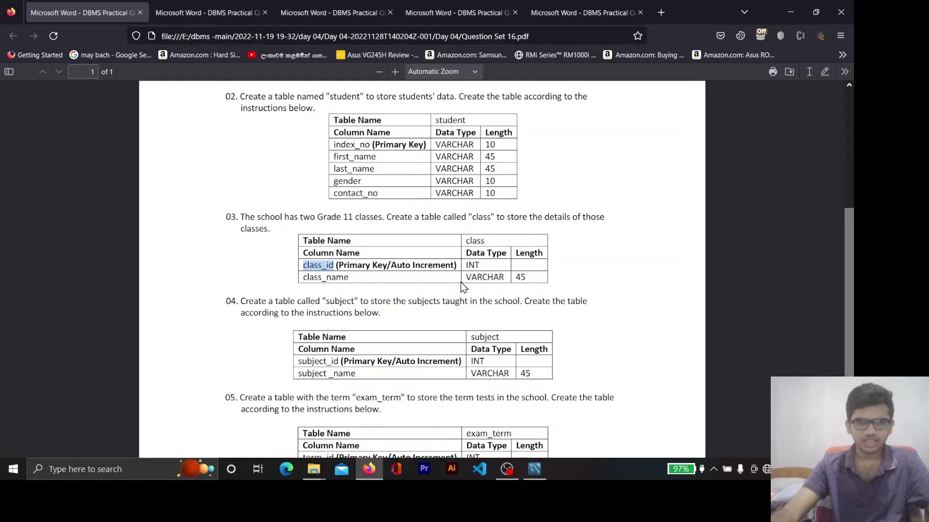
double_click(405, 266)
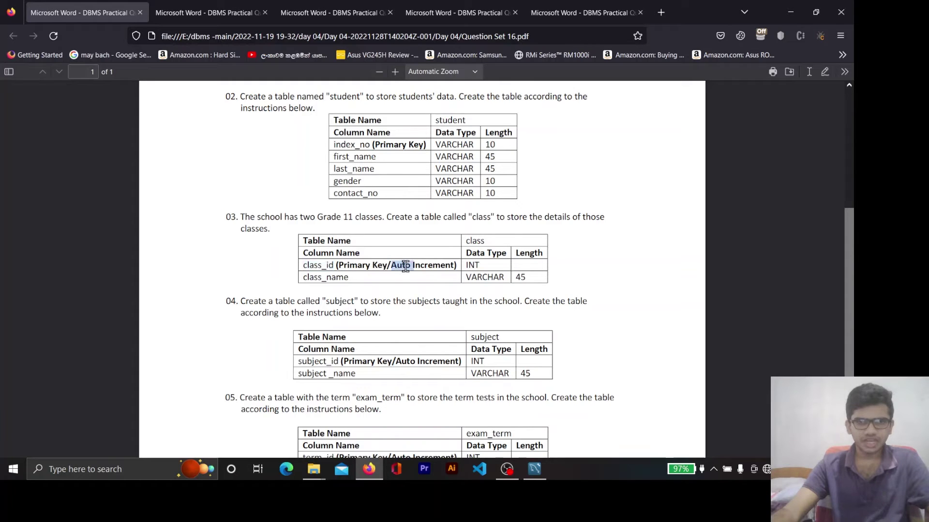
drag(391, 265, 462, 271)
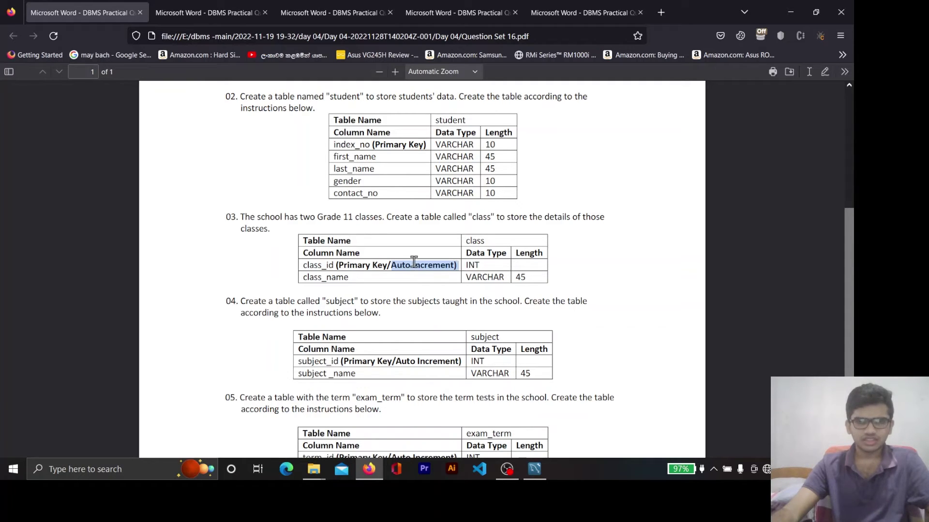
click(473, 264)
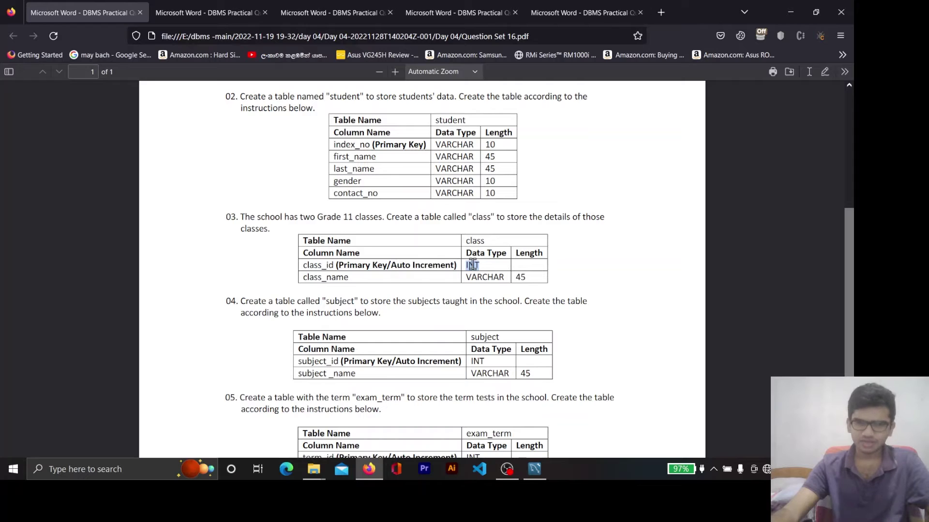
mouse_move(391, 266)
mouse_down()
mouse_move(454, 265)
mouse_move(398, 265)
mouse_up()
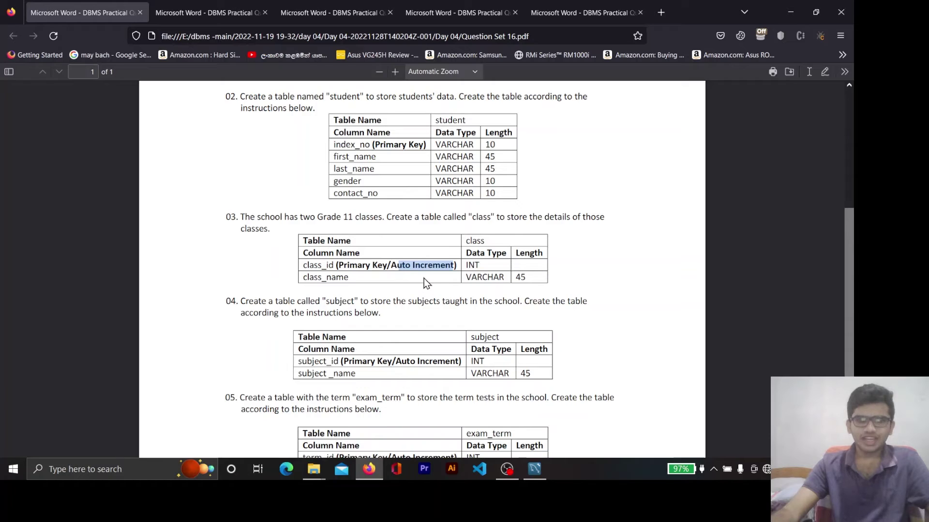
double_click(422, 268)
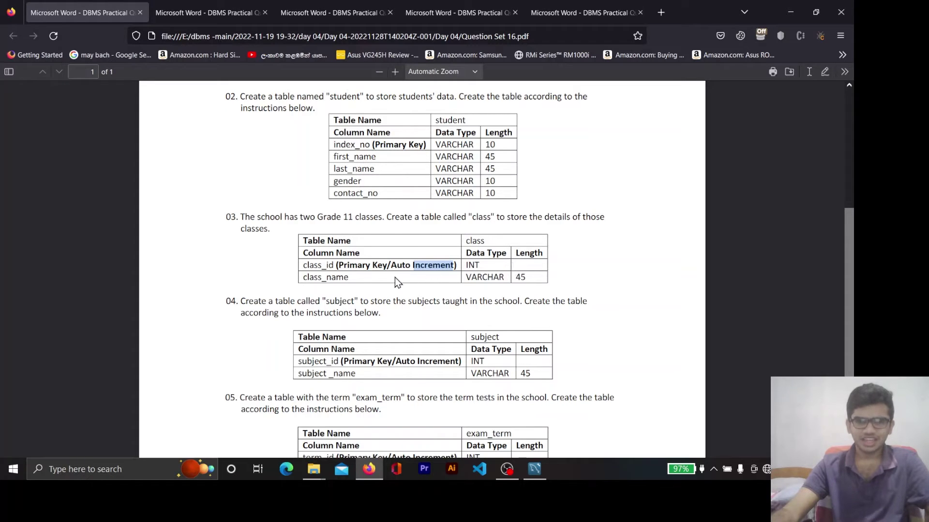
double_click(473, 265)
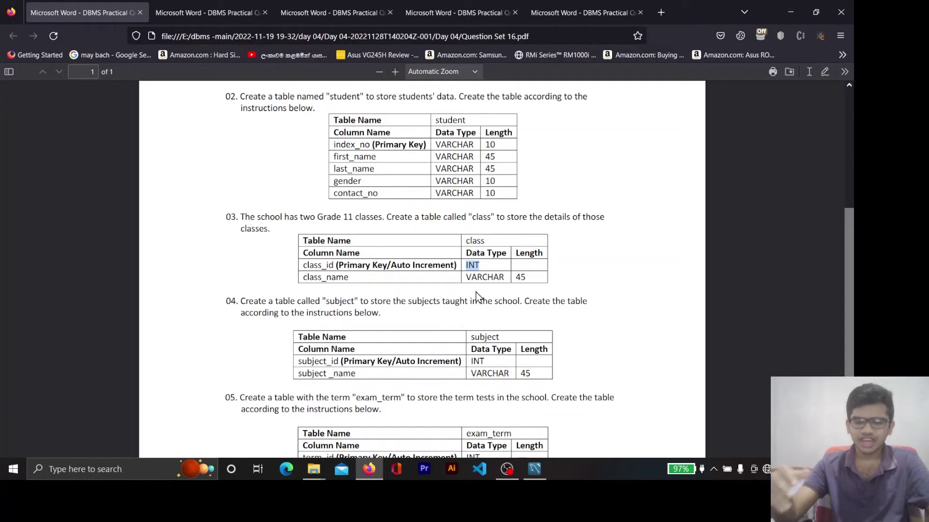
double_click(439, 265)
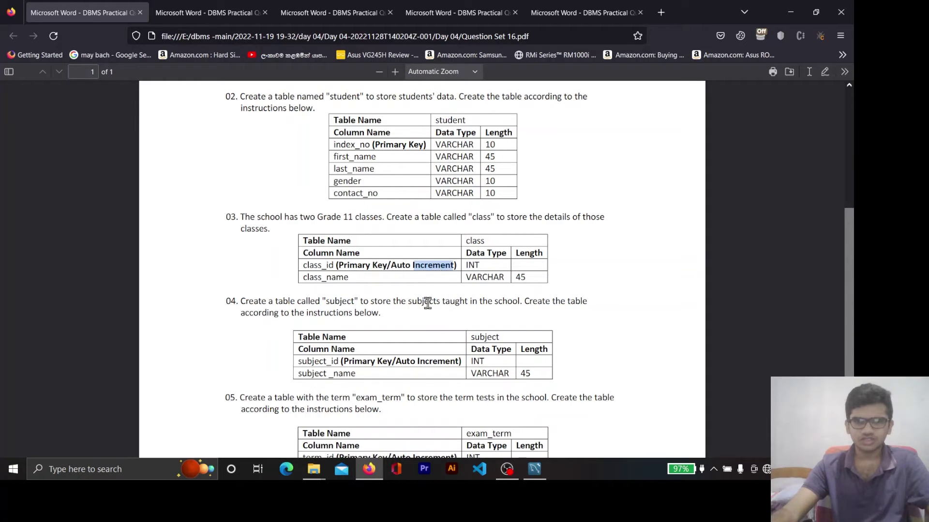
click(476, 265)
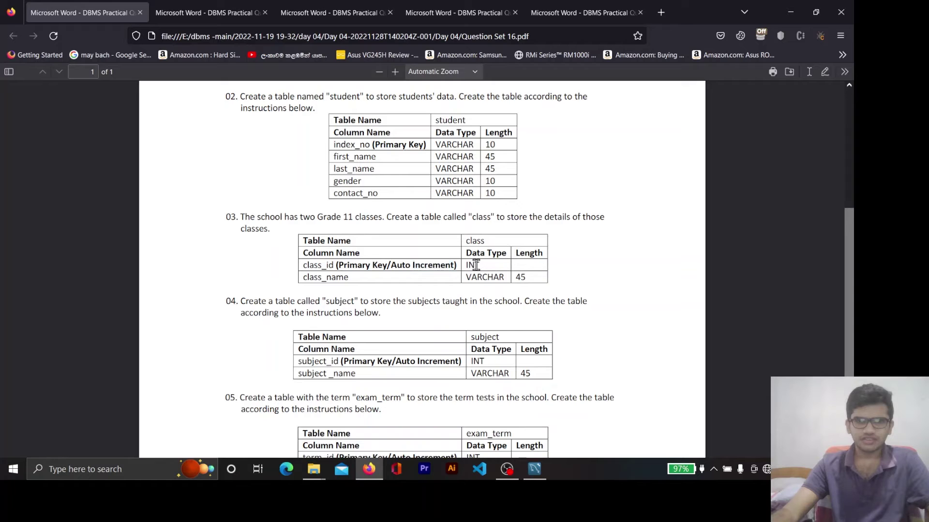
click(799, 19)
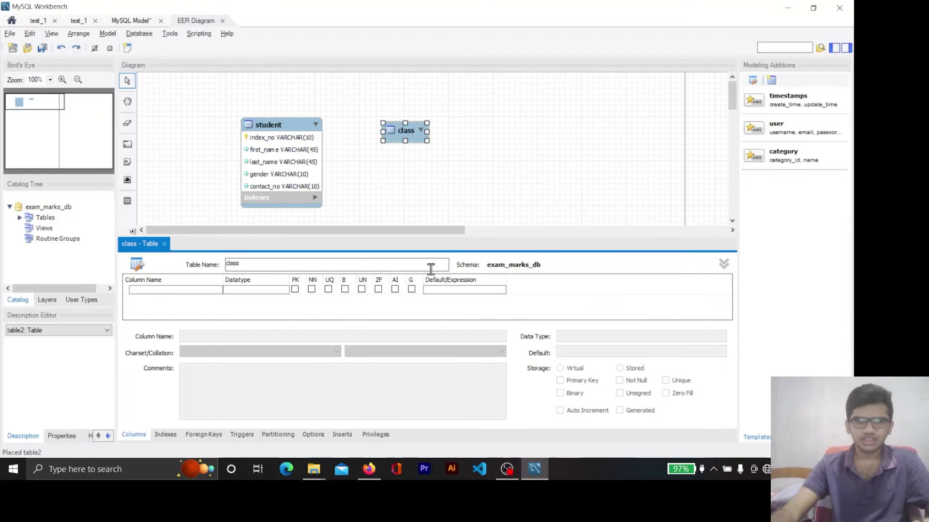
Add a class_id column of type INT to the class table in MySQL Workbench, copying its name from the PDF
click(173, 294)
key(alt+Tab)
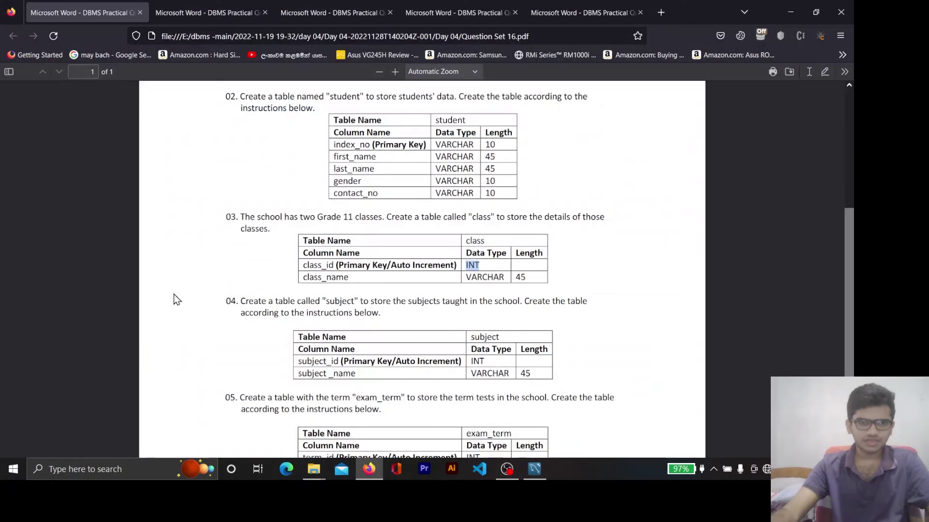
double_click(328, 265)
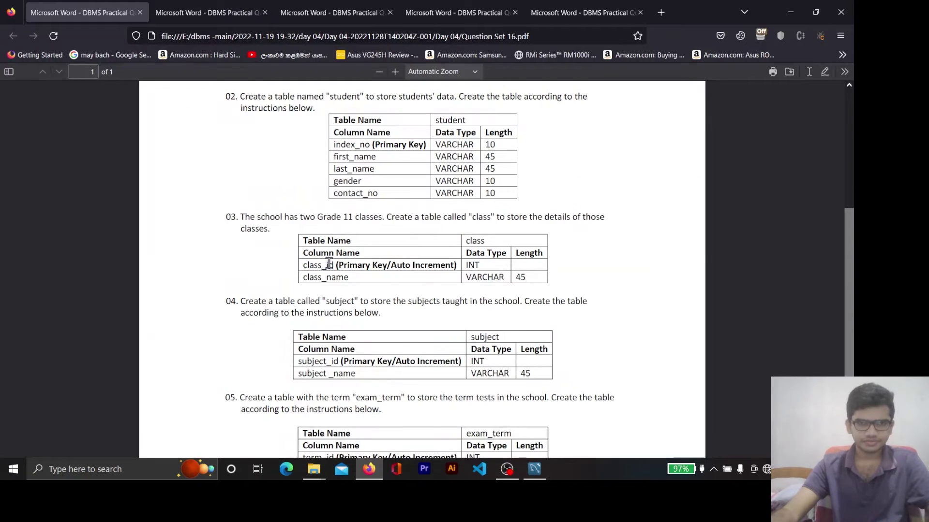
double_click(328, 265)
key(ctrl+c)
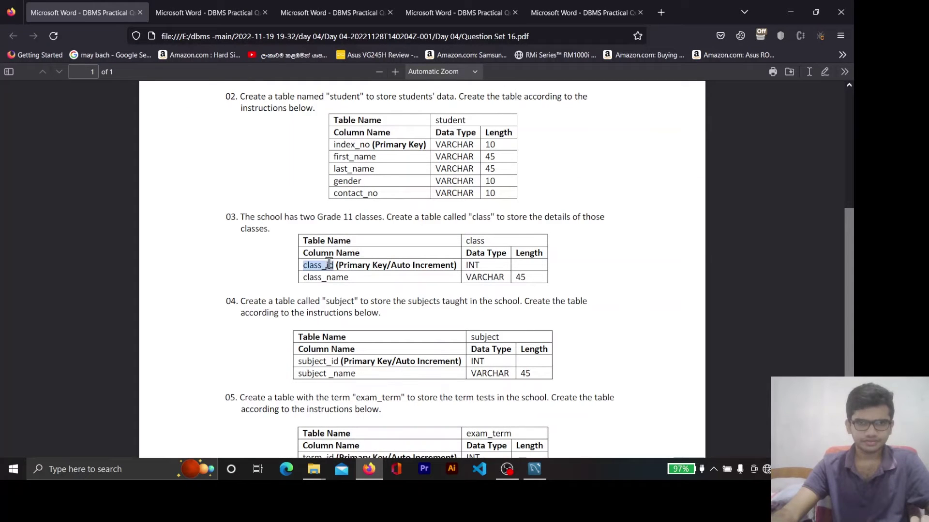
click(790, 12)
key(ctrl+v)
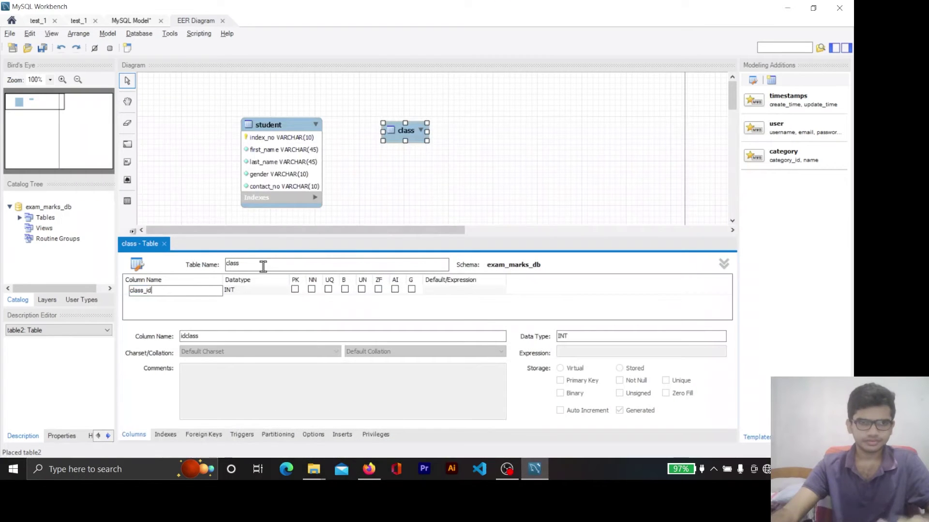
click(366, 188)
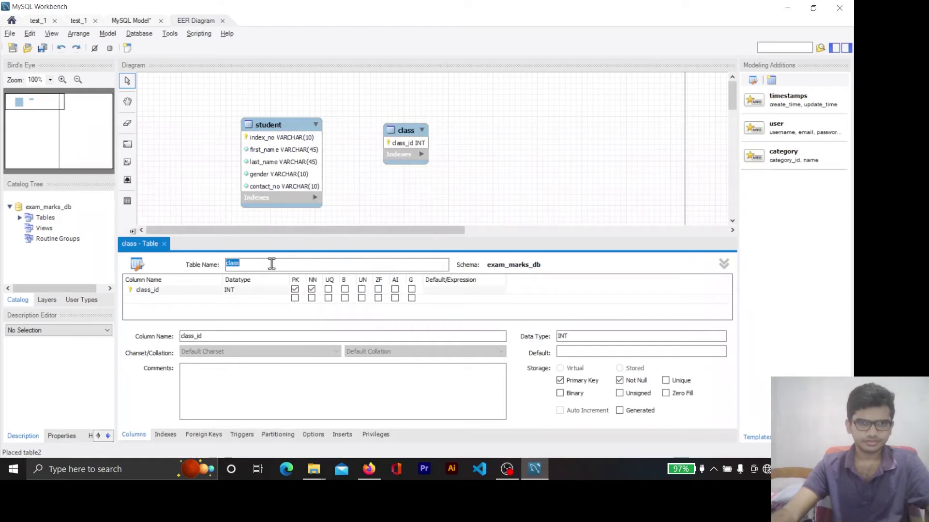
click(536, 159)
Copy the class_name column name from the PDF and add it as a VARCHAR(45) column to the class table
key(alt+Tab)
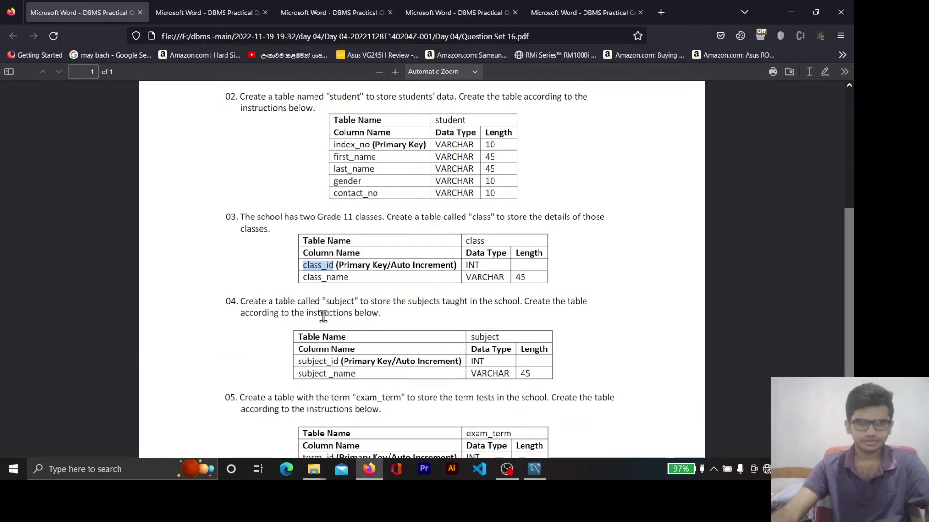
double_click(328, 278)
key(ctrl+c)
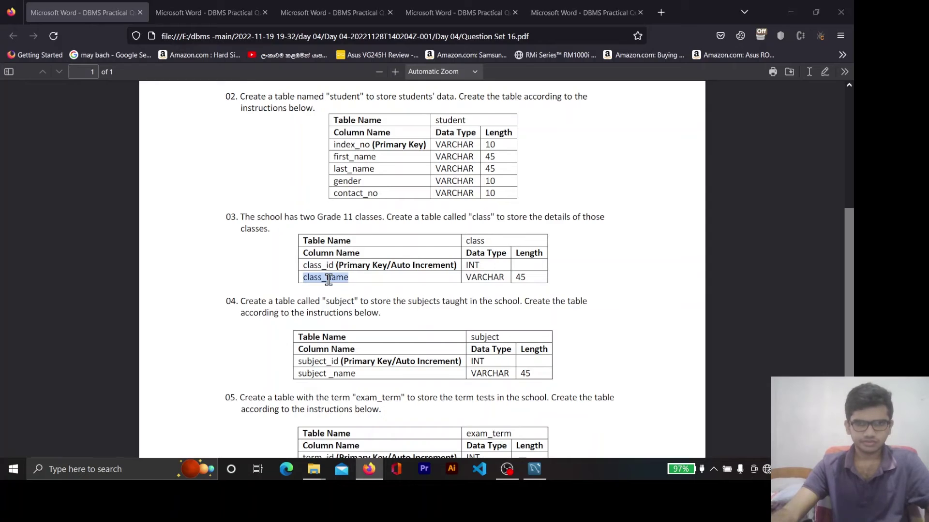
key(alt+Tab)
double_click(176, 299)
key(ctrl+v)
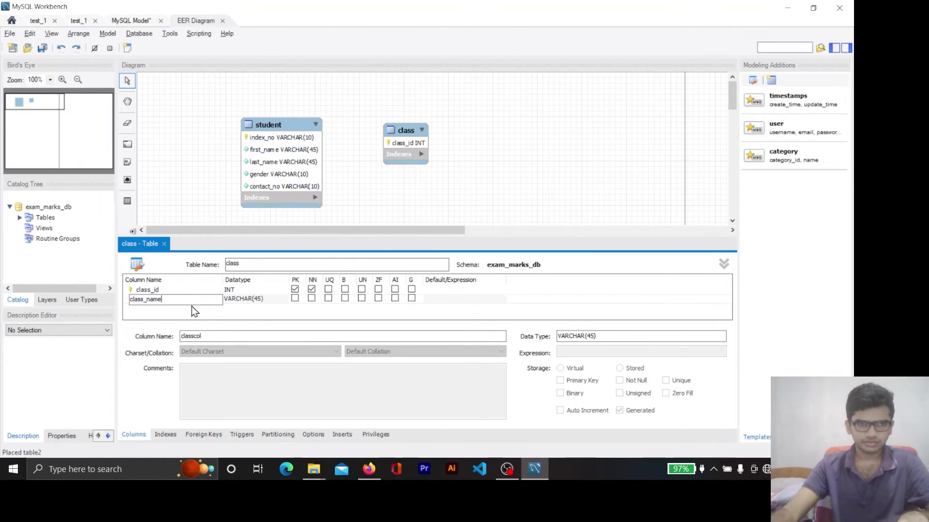
key(Return)
key(alt+Tab)
key(alt+Tab)
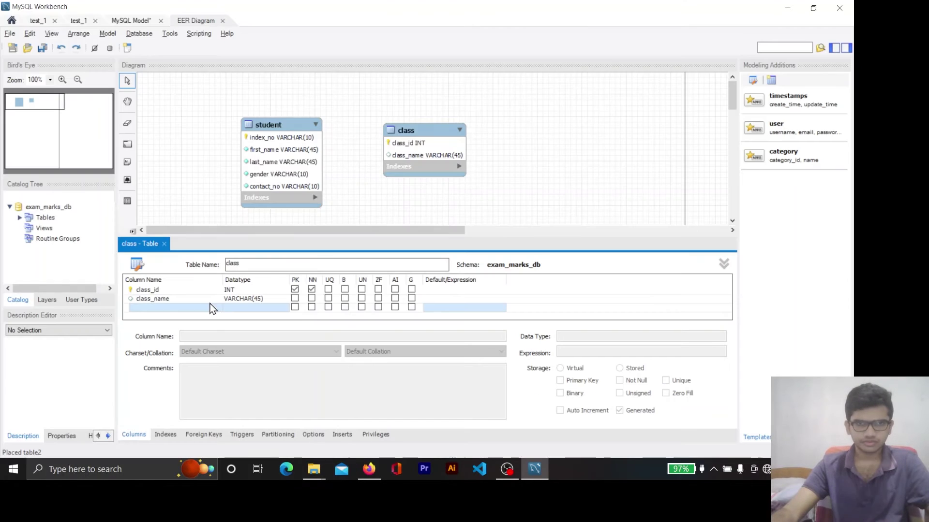
Mark the class_name column as Not Null and close the class table editor
click(521, 175)
click(310, 299)
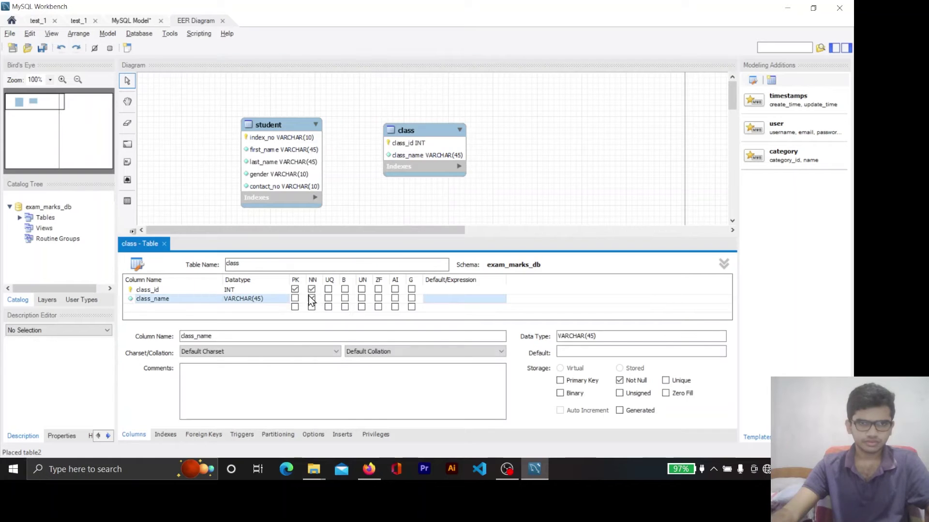
click(164, 245)
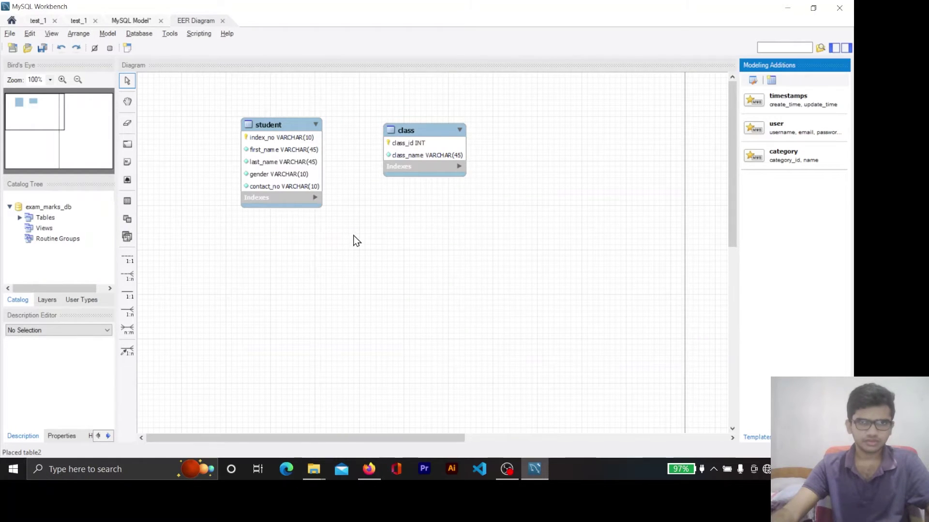
Look up the subject table in question 04 of the PDF and copy the column name subject_id
key(alt+Tab)
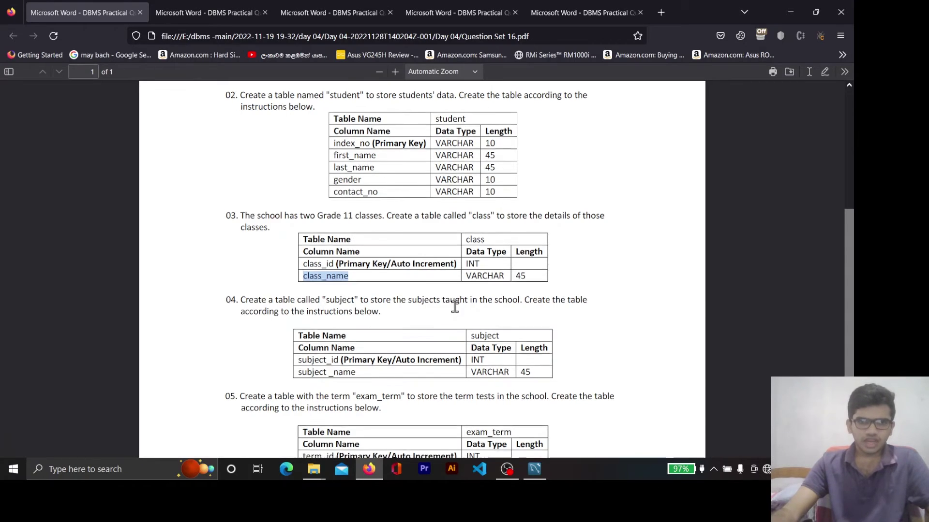
scroll(455, 308, down, 3)
key(alt+Tab)
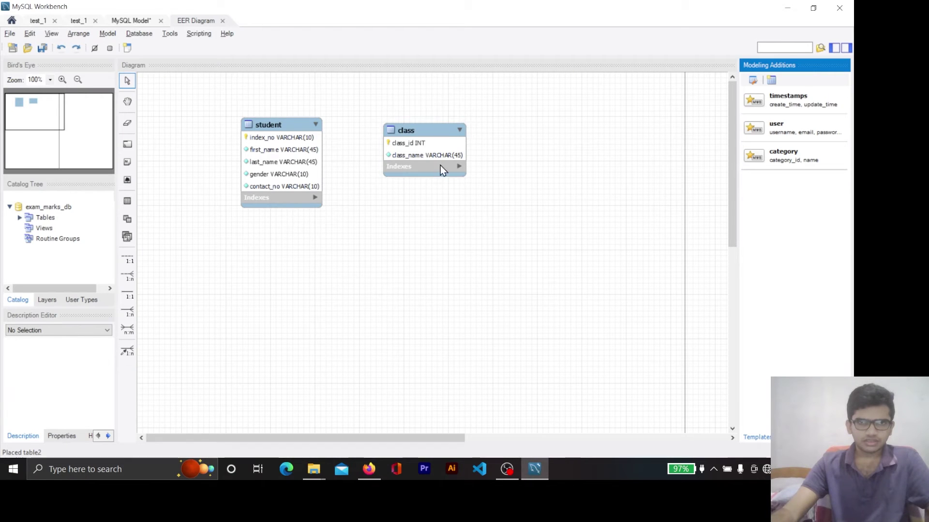
key(alt+Tab)
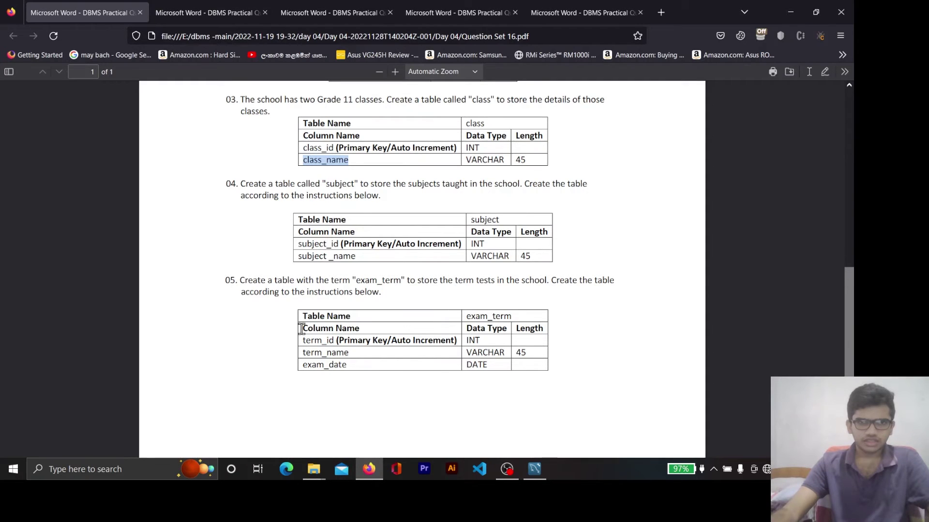
double_click(323, 244)
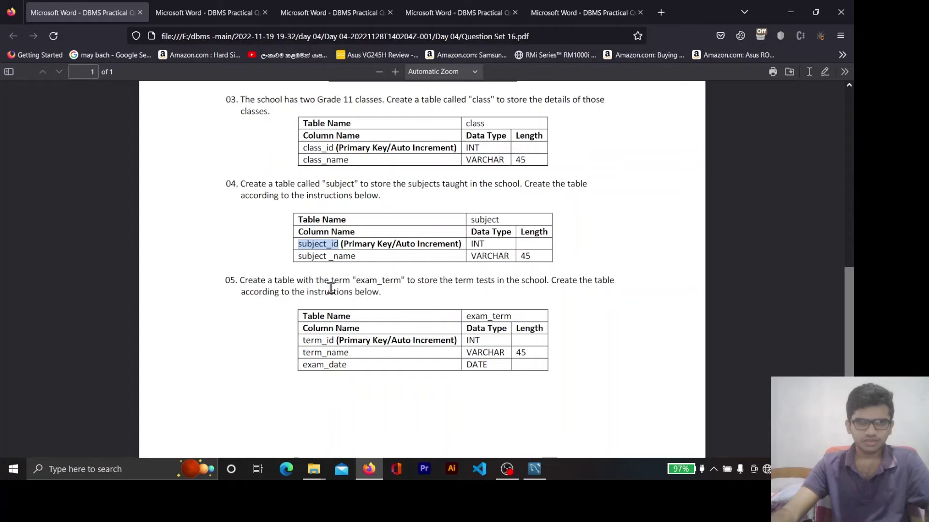
key(alt+Tab)
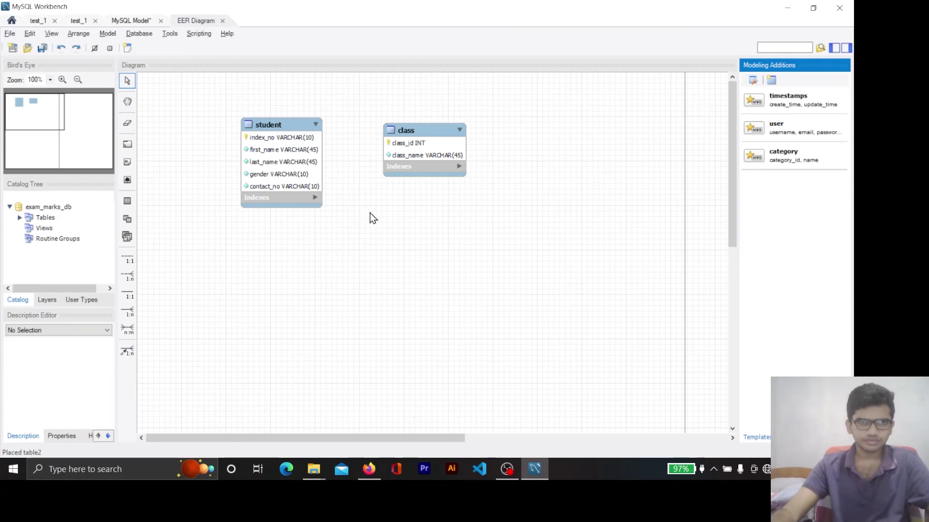
Place a new table below and beyond the class table in the EER diagram and name it subject_id
click(484, 189)
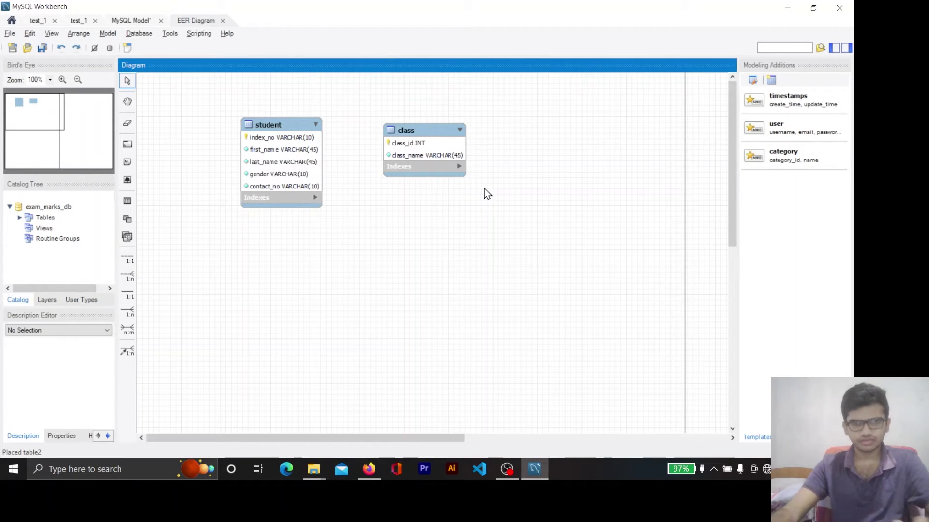
key(t)
click(484, 189)
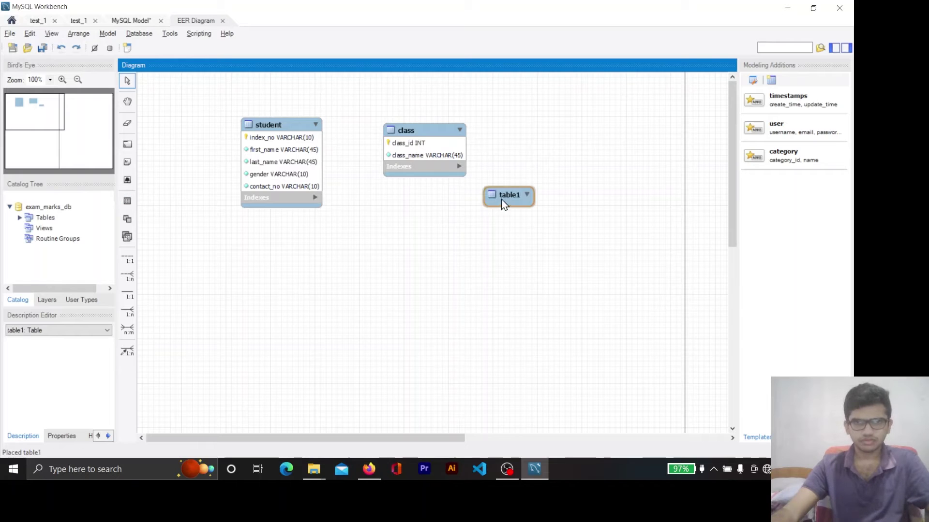
double_click(503, 203)
text(subject_id)
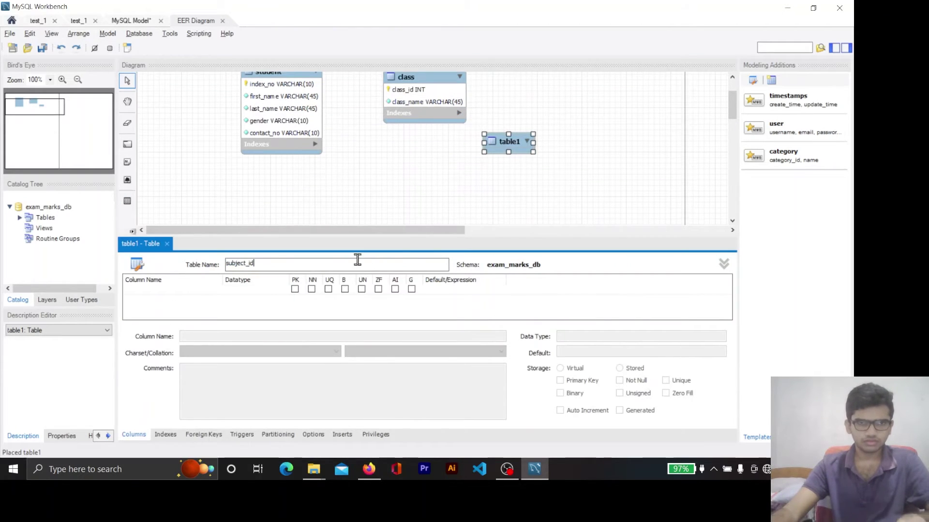
click(182, 292)
Rename the subject_id table to subject, copying the table name from question 04 of the PDF
double_click(259, 266)
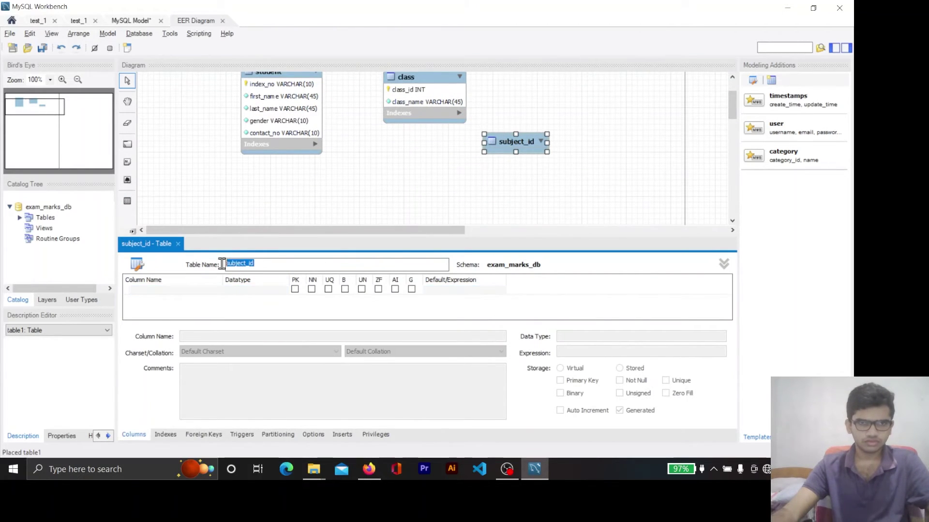
key(BackSpace)
text(SUBJ)
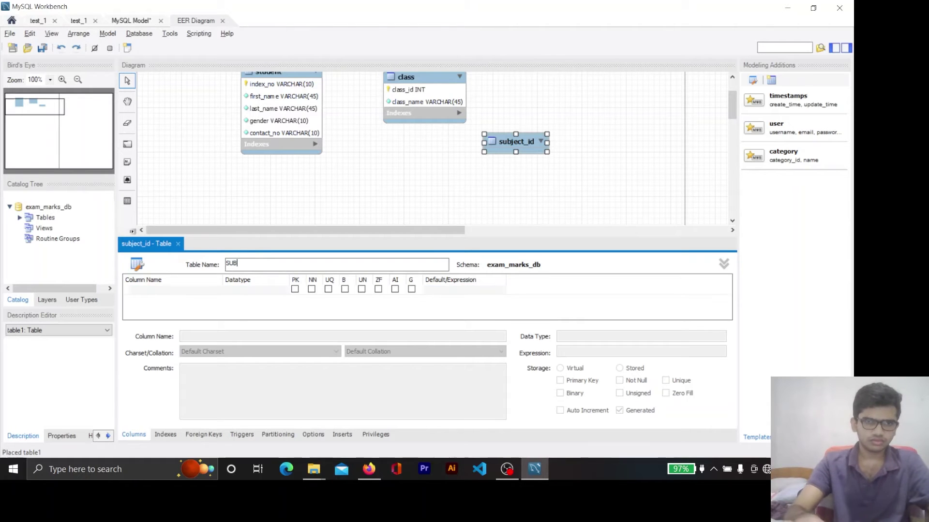
key(alt+Tab)
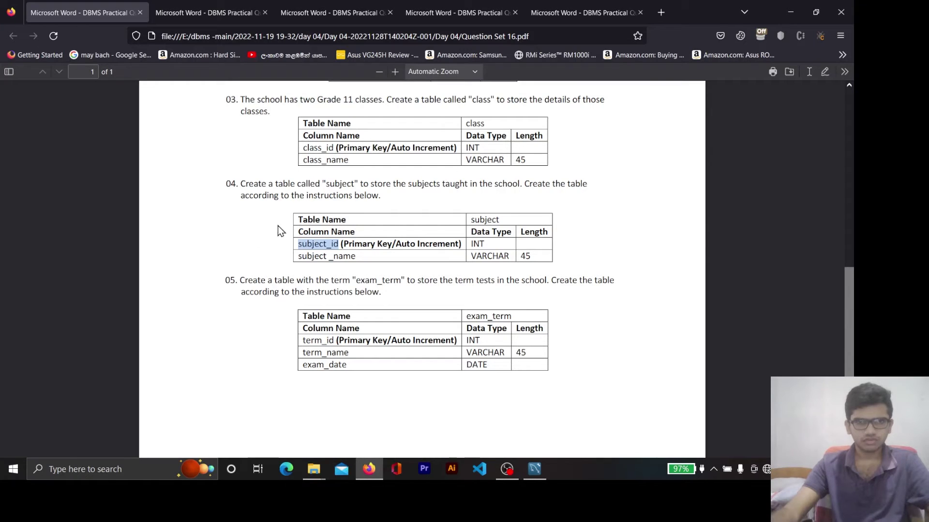
double_click(480, 220)
key(ctrl+c)
key(alt+Tab)
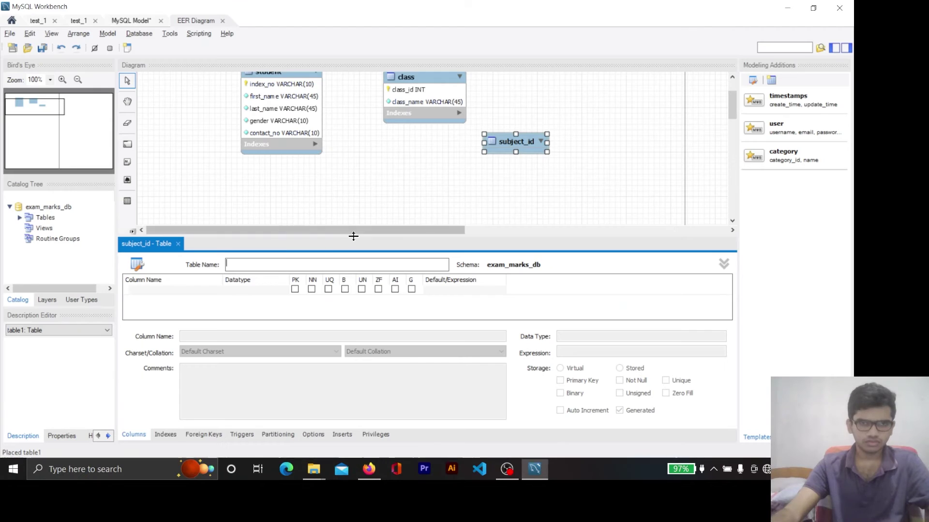
click(276, 263)
key(ctrl+v)
click(202, 296)
Copy subject_id from the PDF and add it to the subject table as an INT primary key column with Auto Increment
key(alt+Tab)
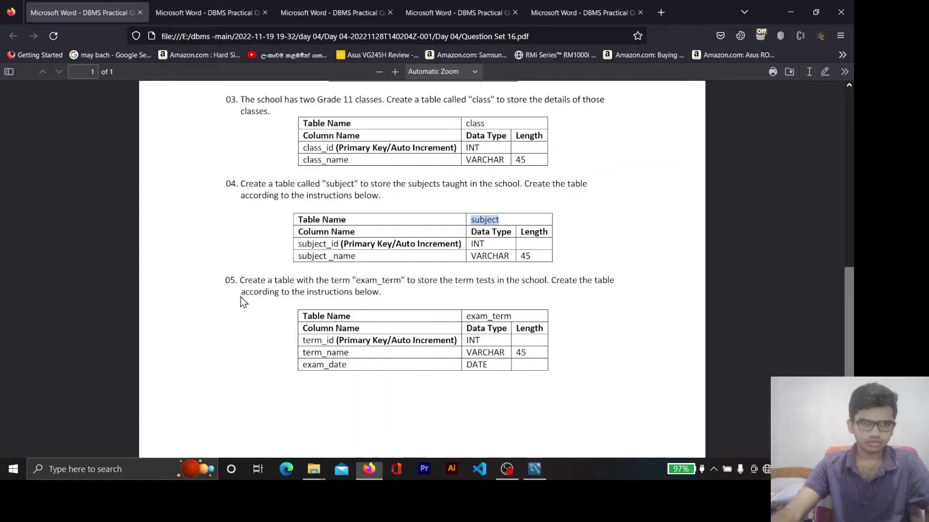
click(314, 250)
double_click(319, 245)
key(ctrl+c)
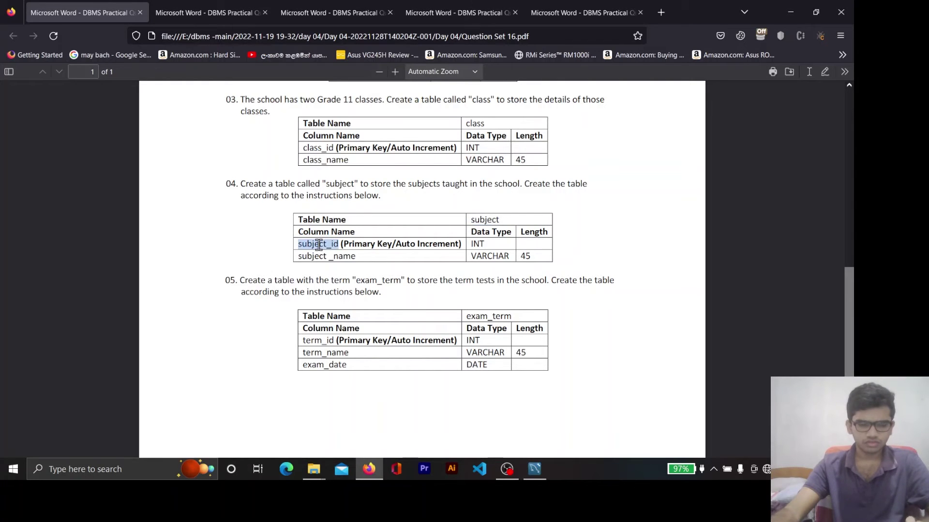
key(alt+Tab)
double_click(169, 289)
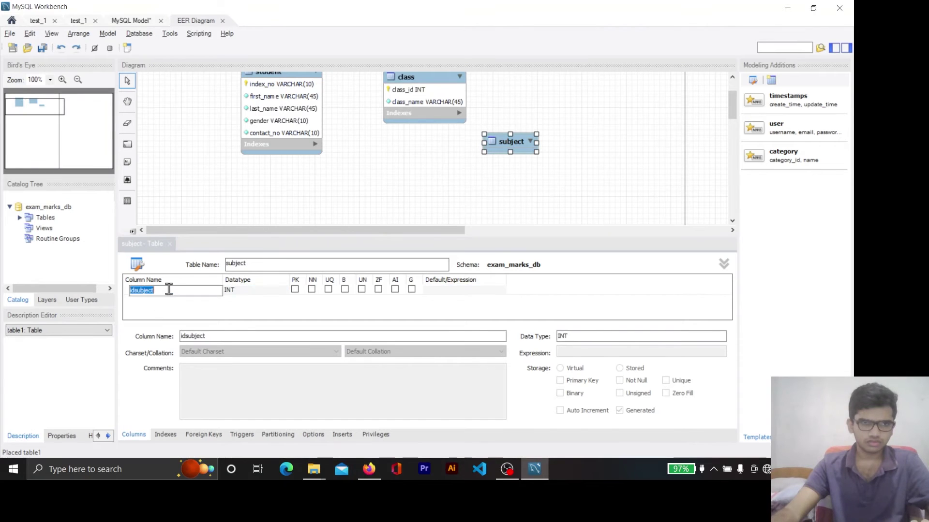
key(ctrl+v)
key(Return)
key(alt+Tab)
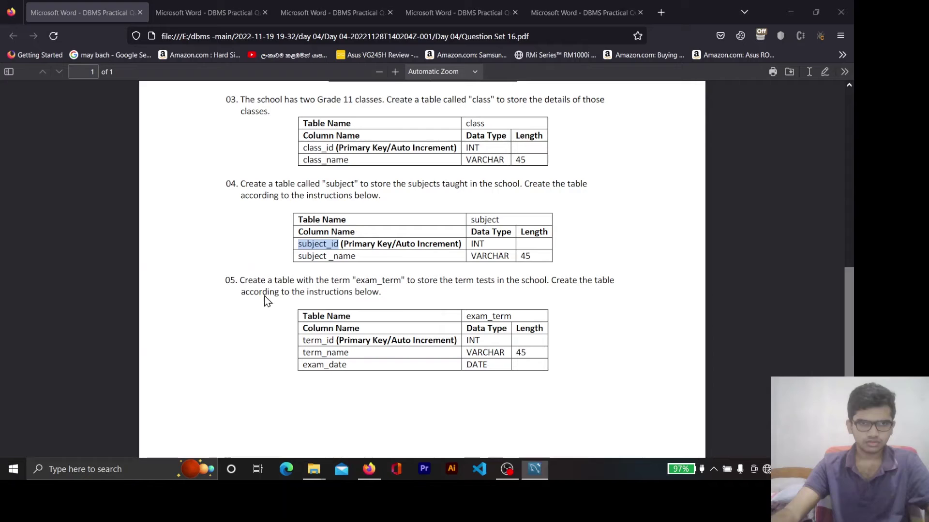
key(alt+Tab)
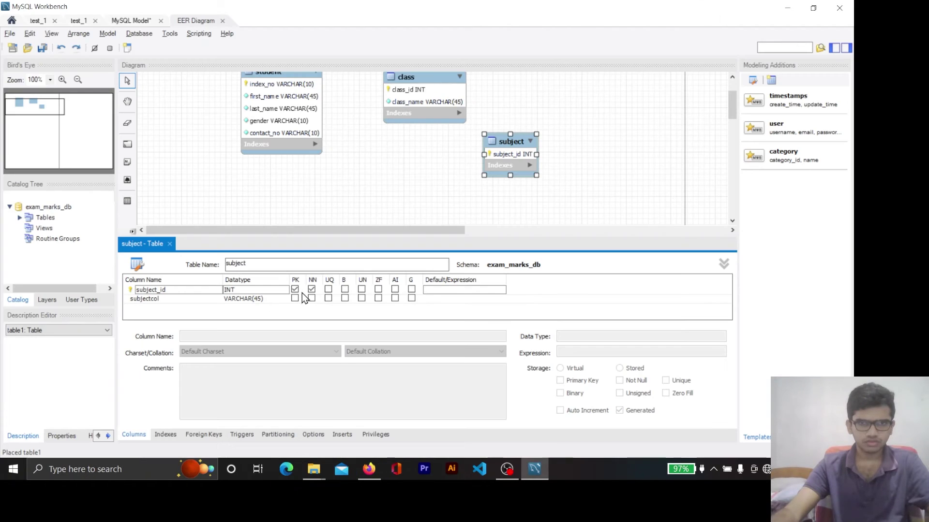
click(395, 289)
Copy the column name "subject _name" from the PDF and add it as a VARCHAR(45) column to the subject table
key(alt+Tab)
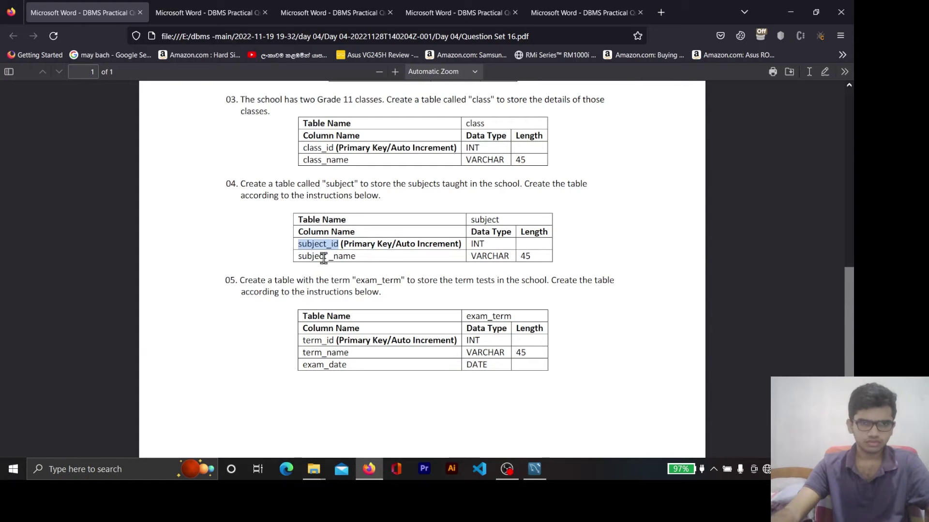
double_click(323, 257)
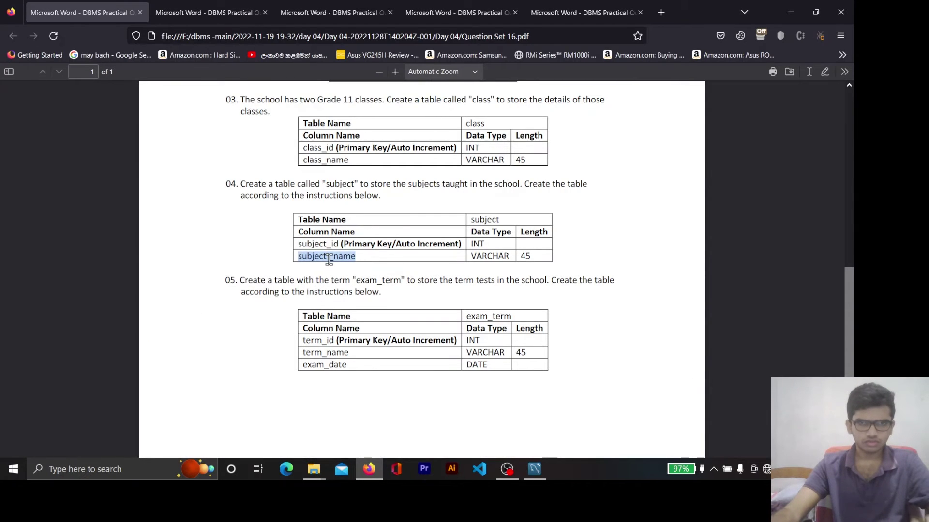
key(alt+Tab)
click(143, 299)
text(subject _name)
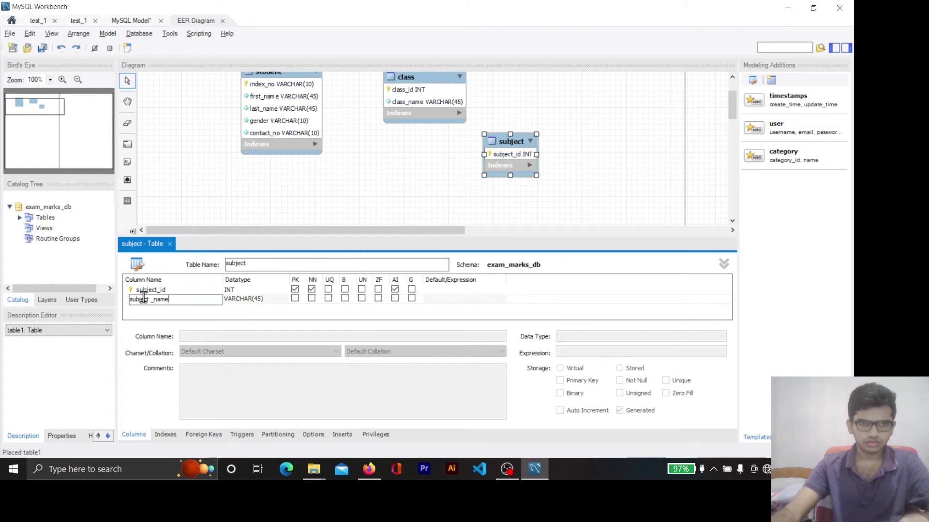
key(Return)
key(alt+Tab)
key(alt+Tab)
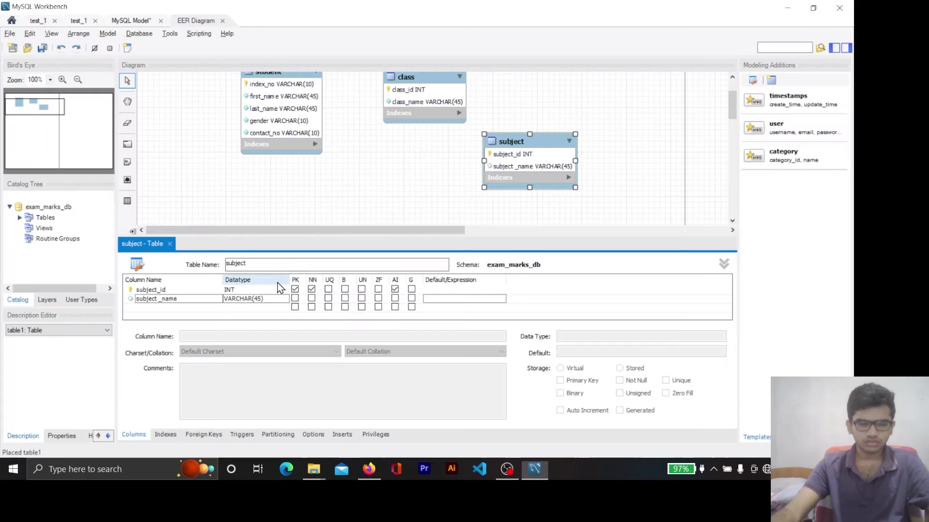
Mark the "subject _name" column as Not Null
click(636, 148)
click(311, 298)
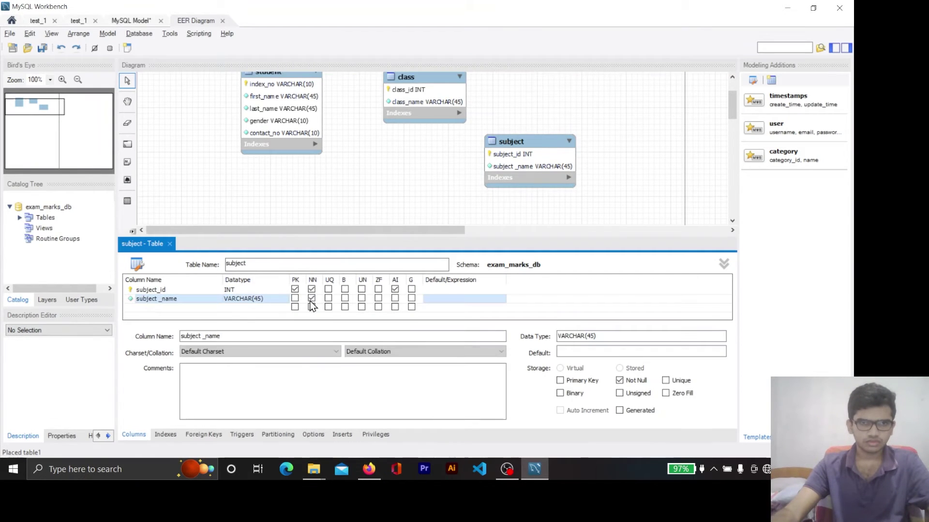
click(619, 139)
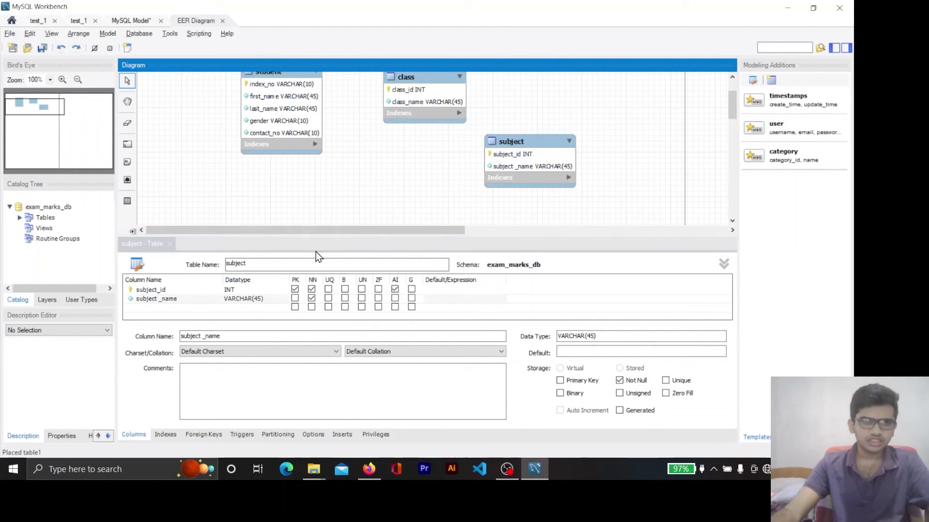
Move the subject table up beside the class table in the diagram and close the subject table editor
scroll(510, 154, up, 2)
click(514, 176)
drag(515, 175, 525, 100)
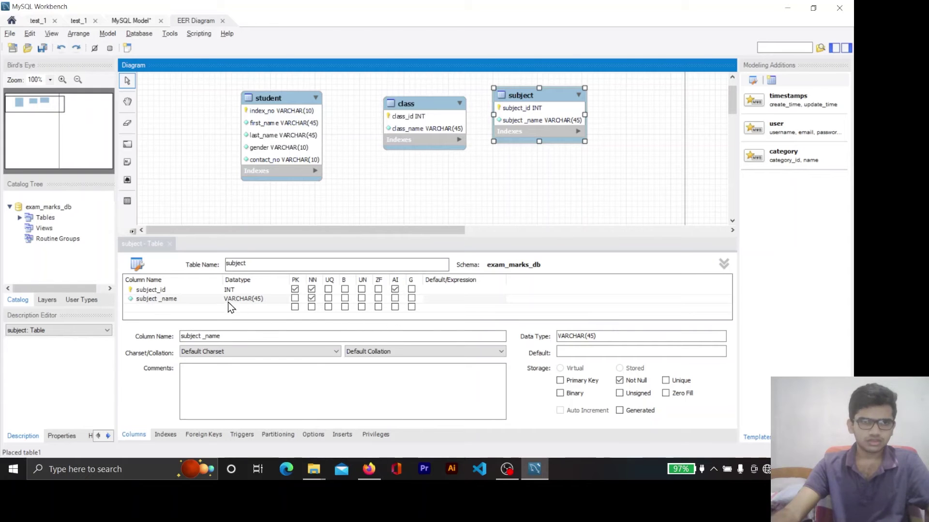
click(396, 298)
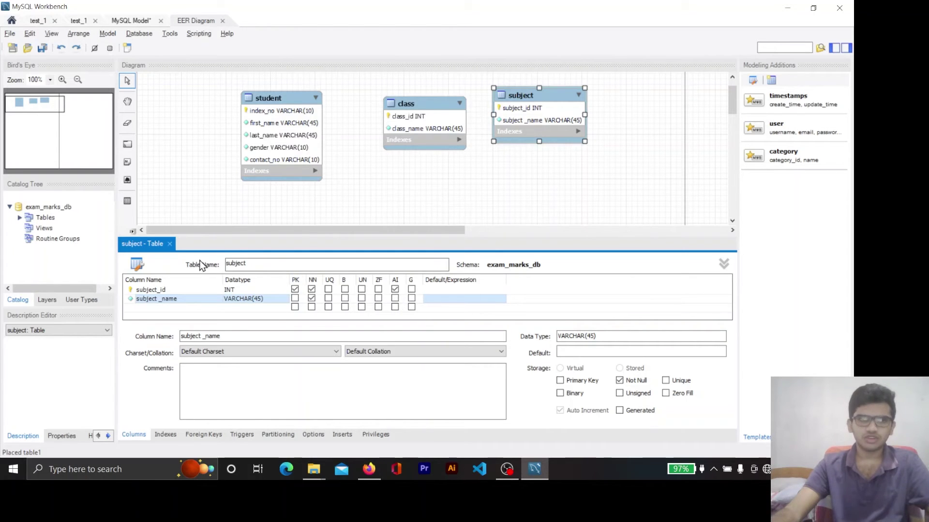
click(170, 244)
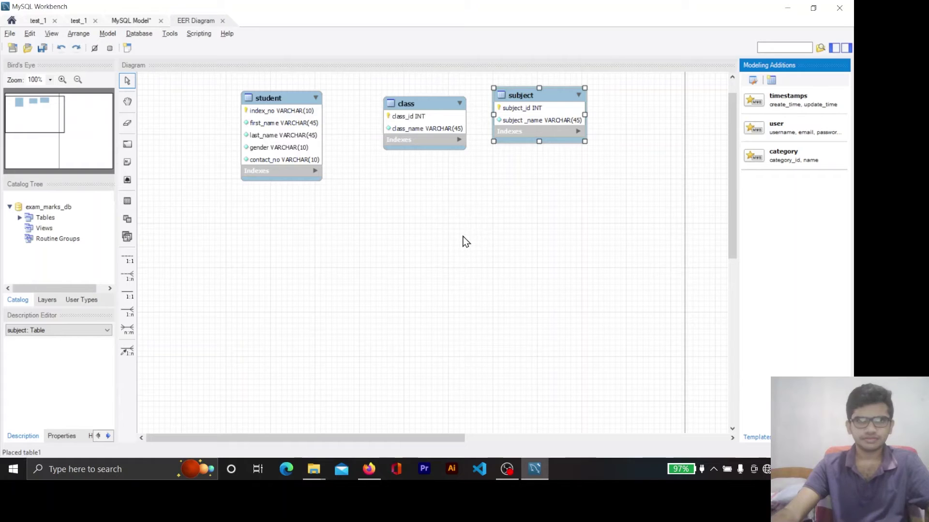
Copy the table name exam_term from question 05 of the PDF and place a new table below the subject table in the diagram
key(alt+Tab)
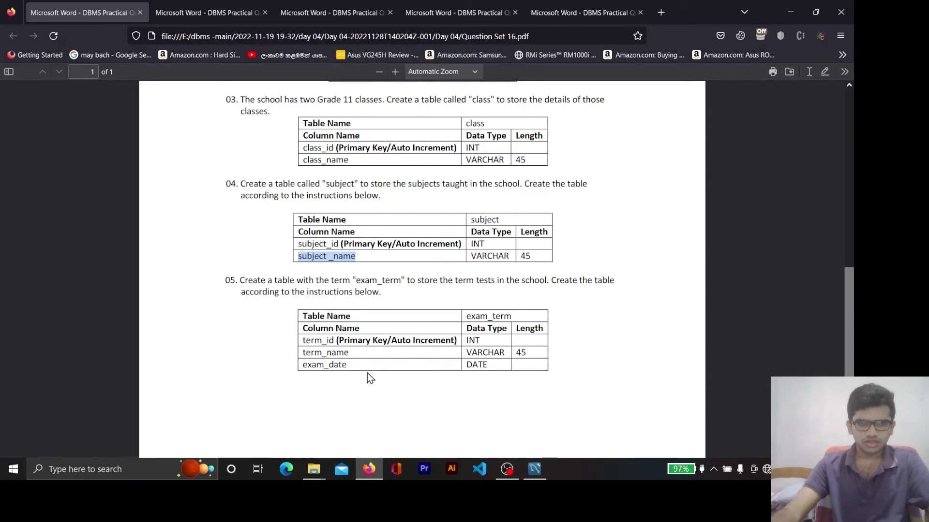
double_click(380, 280)
key(ctrl+c)
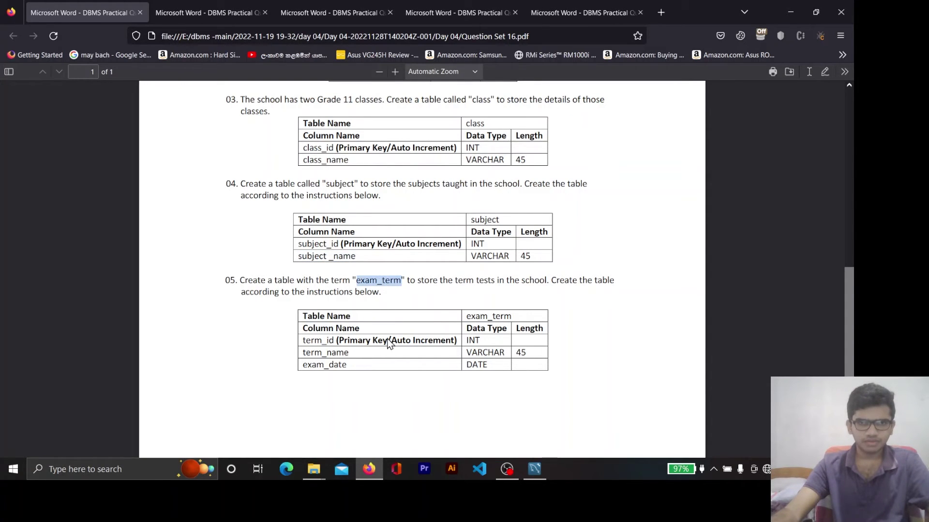
key(alt+Tab)
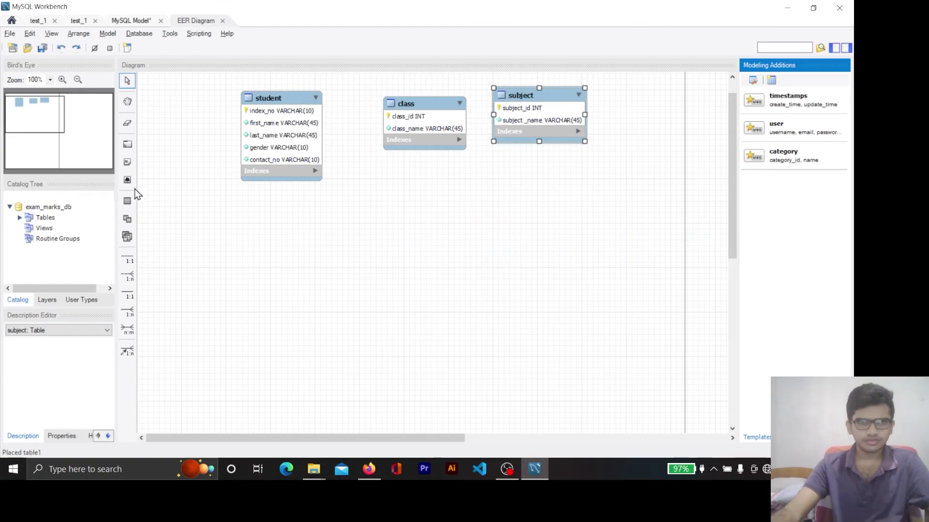
click(129, 201)
click(549, 214)
drag(549, 214, 538, 204)
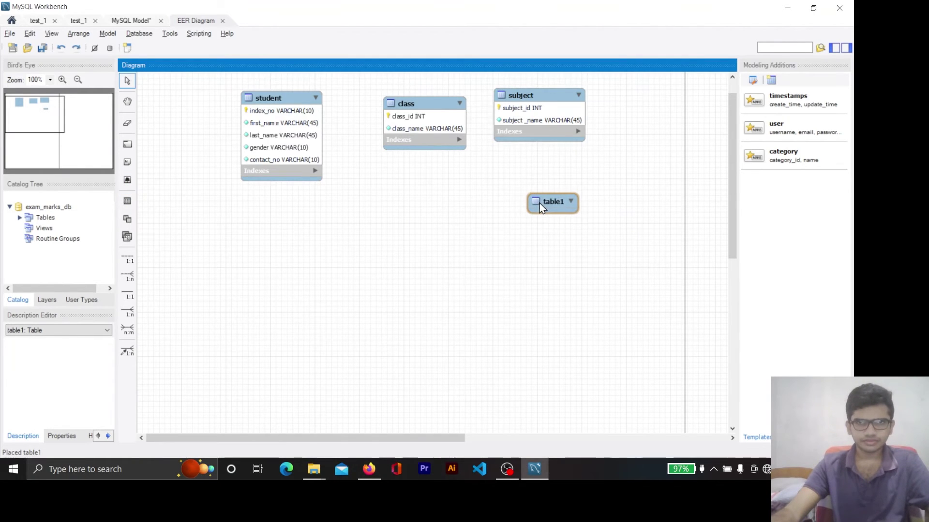
Open the new table for editing and name it exam_term, as given in question 05 of the PDF
double_click(539, 204)
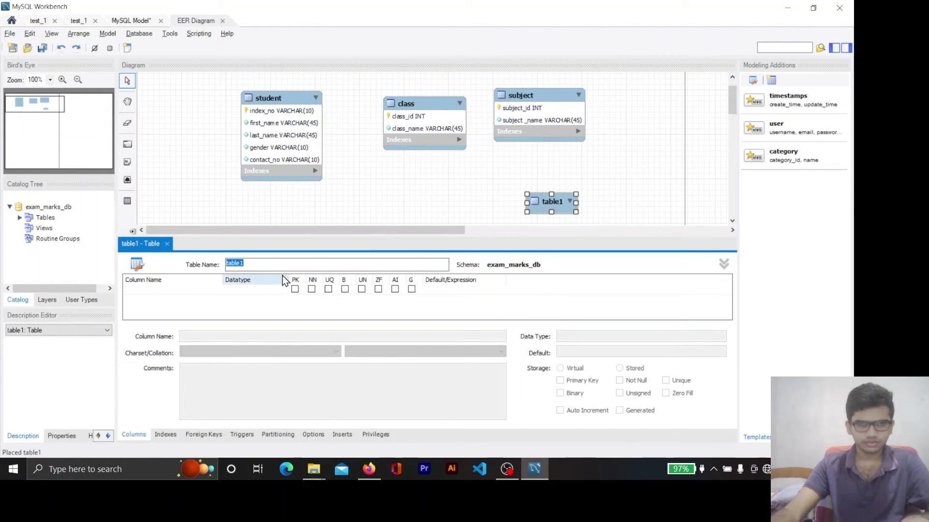
key(alt+Tab)
drag(408, 281, 367, 278)
double_click(374, 279)
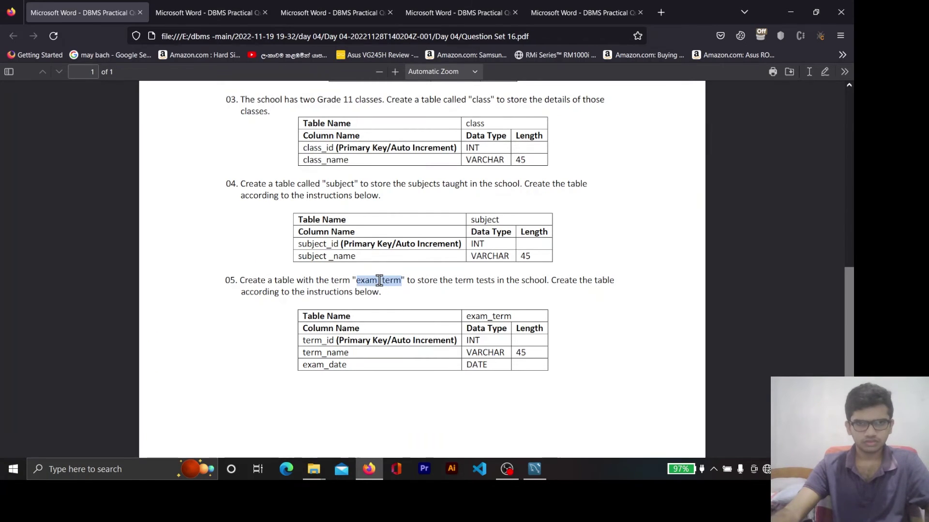
key(alt+Tab)
double_click(308, 267)
key(ctrl+v)
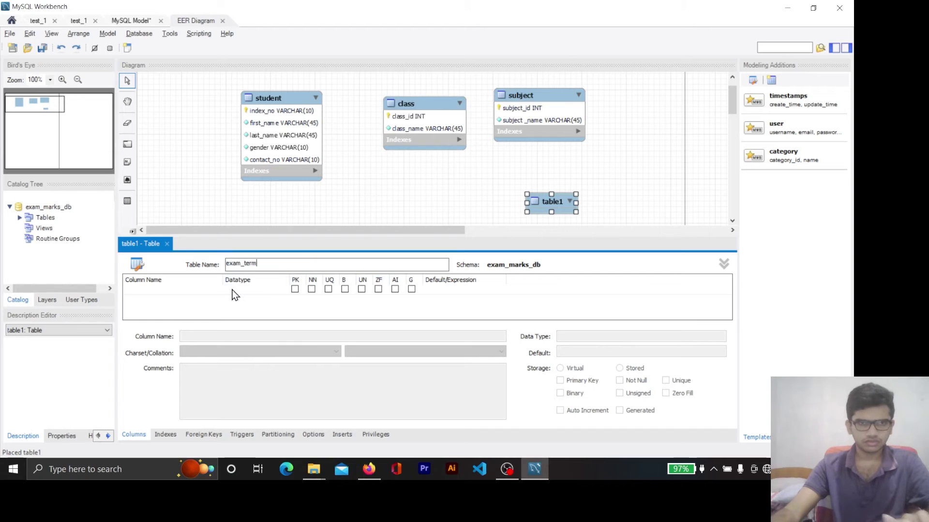
click(231, 291)
Copy term_id from the PDF and add it to the exam_term table as an INT primary key column
key(alt+Tab)
double_click(322, 340)
key(ctrl+c)
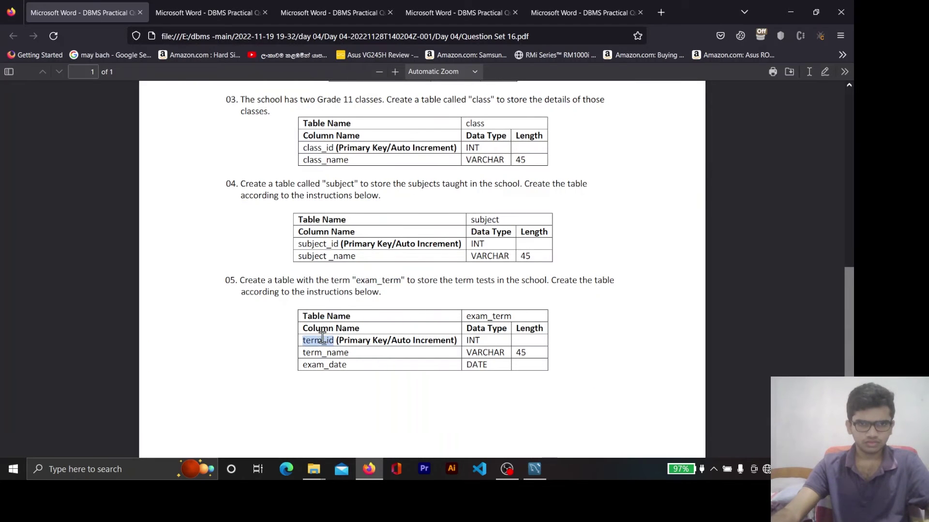
key(alt+Tab)
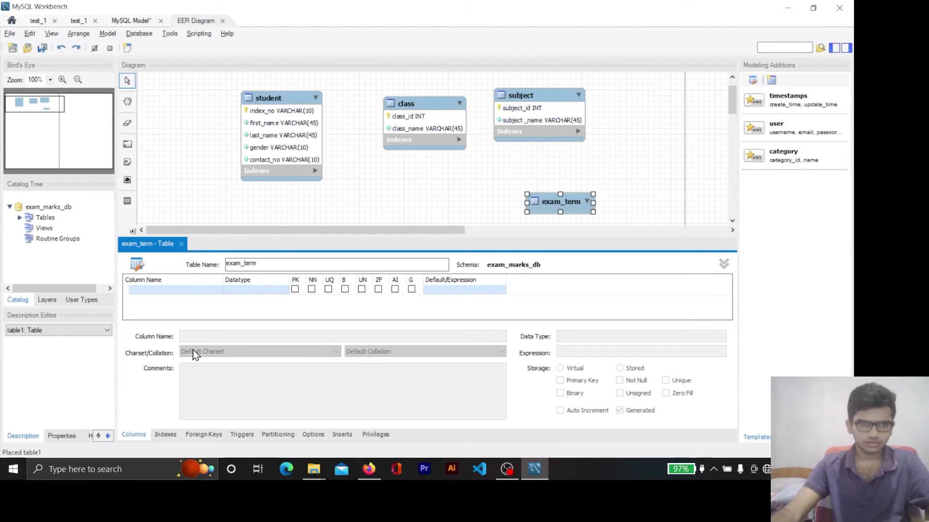
double_click(171, 290)
key(ctrl+v)
key(Return)
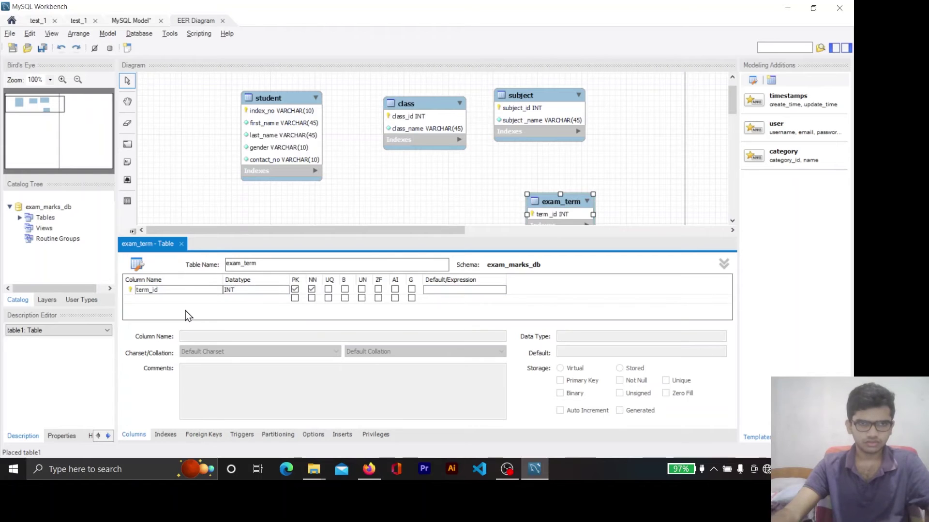
Check the term_id data type in the PDF and set the column to Auto Increment
key(alt+Tab)
double_click(470, 341)
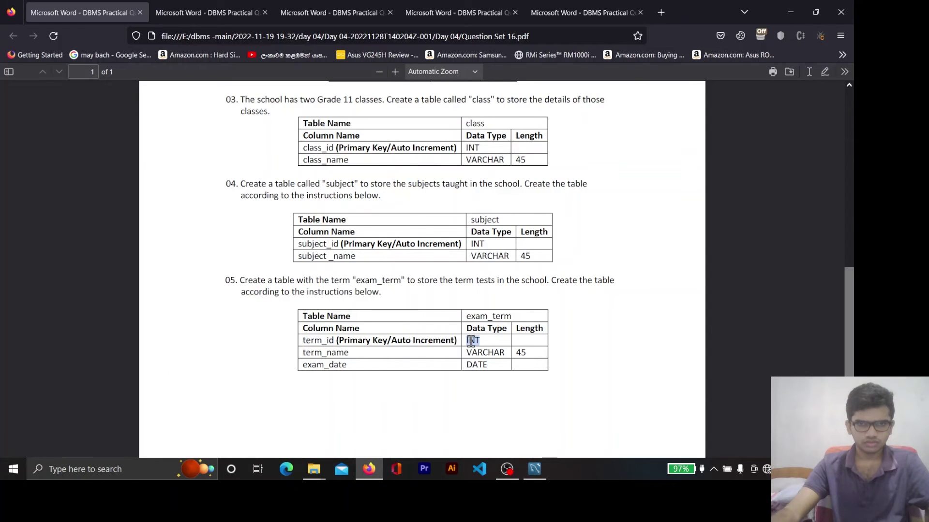
key(alt+Tab)
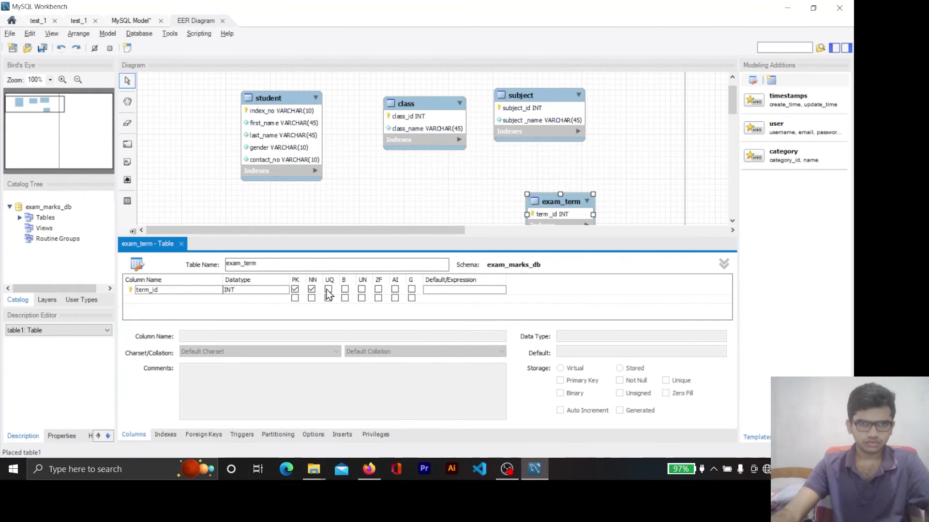
click(394, 290)
Copy term_name from the PDF, add it as a VARCHAR(45) column to the exam_term table, and check it against question 05
key(alt+Tab)
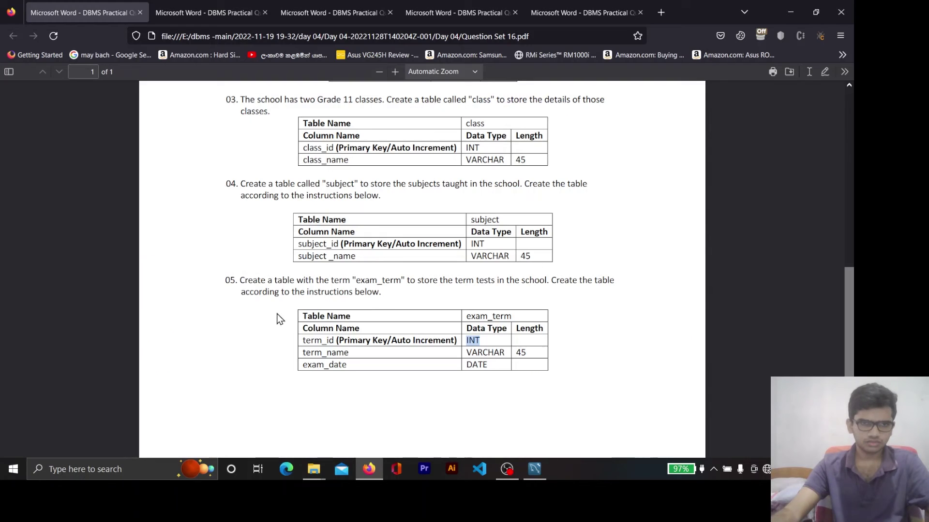
double_click(318, 350)
key(ctrl+c)
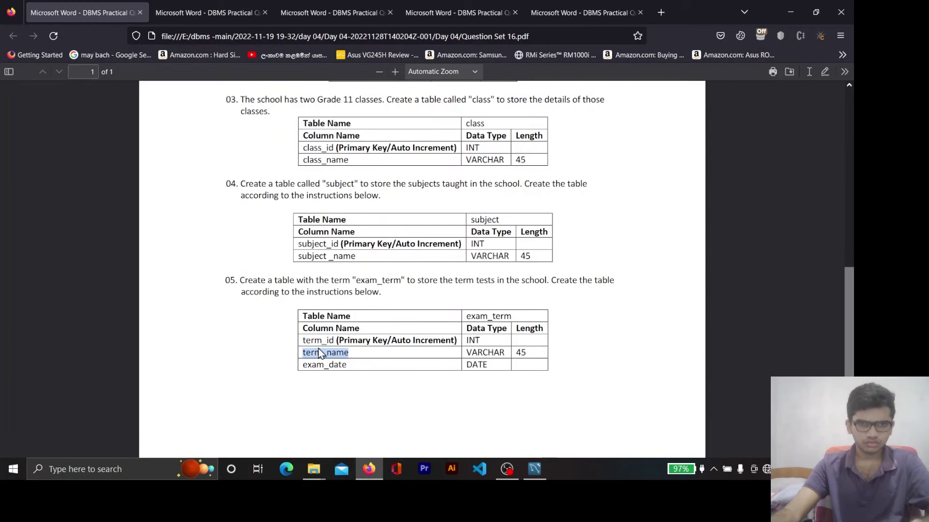
key(alt+Tab)
double_click(165, 299)
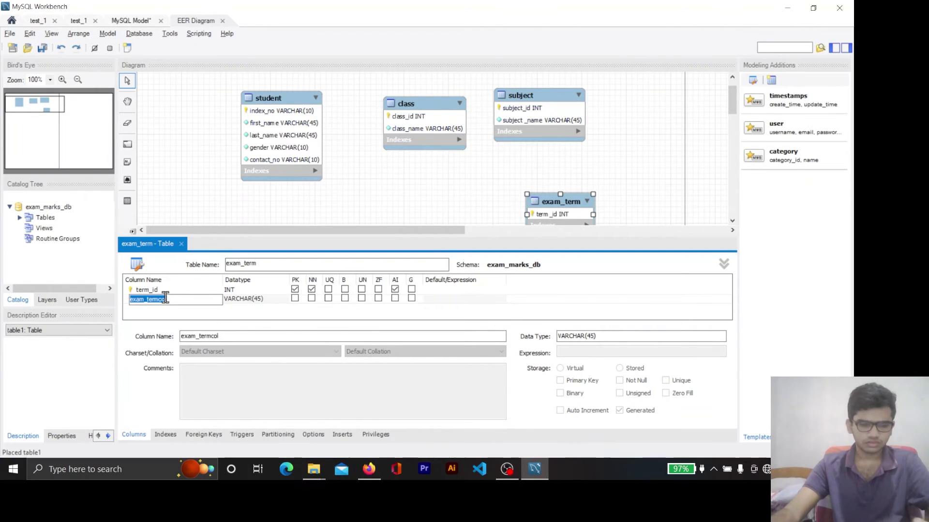
key(ctrl+v)
click(202, 315)
key(alt+Tab)
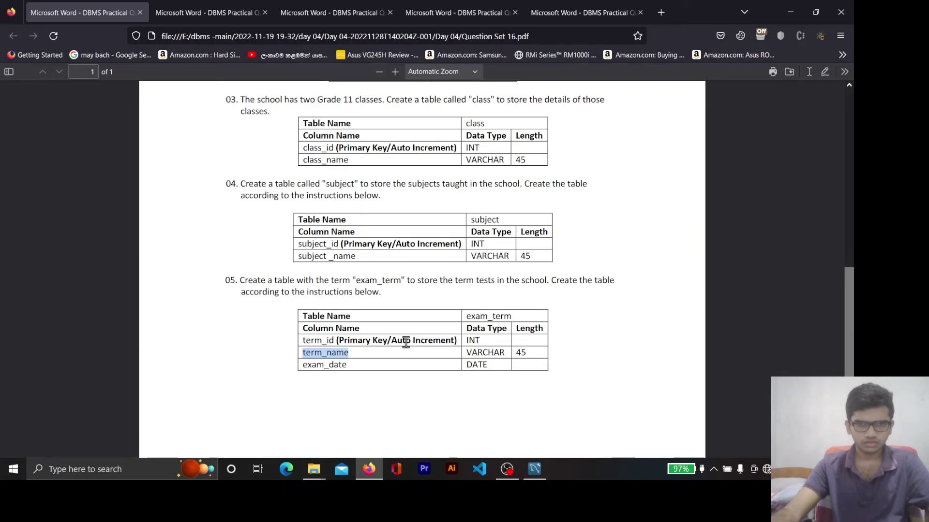
key(alt+Tab)
key(alt+Tab)
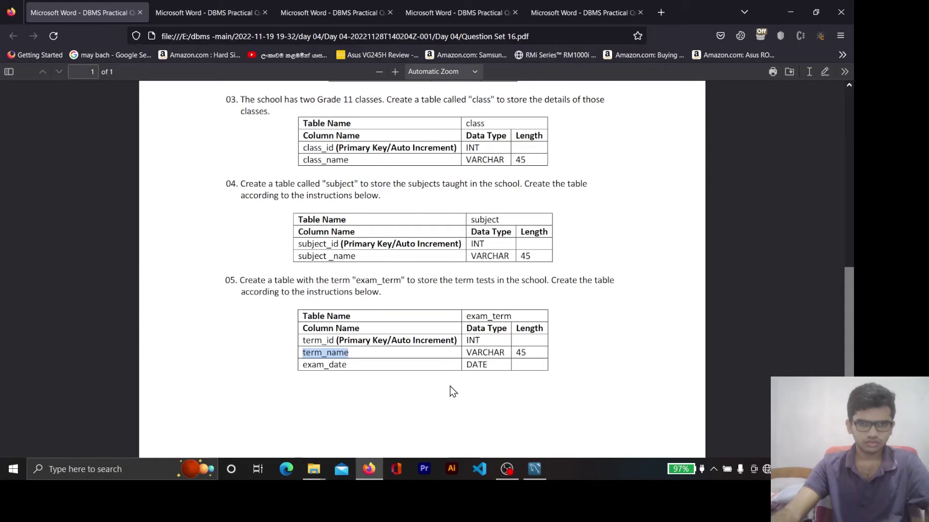
Copy exam_date from the PDF and add it to the exam_term table as a DATE column
double_click(327, 365)
key(ctrl+c)
key(alt+Tab)
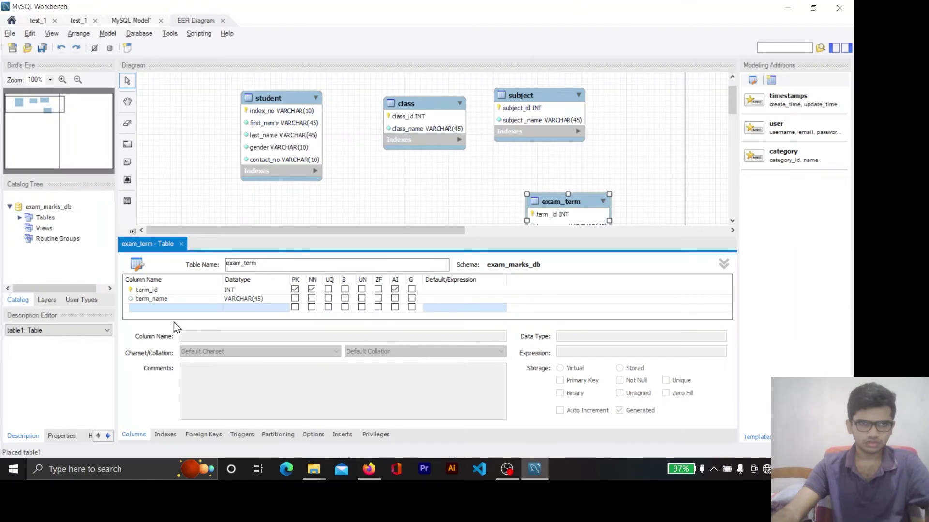
double_click(174, 308)
key(ctrl+v)
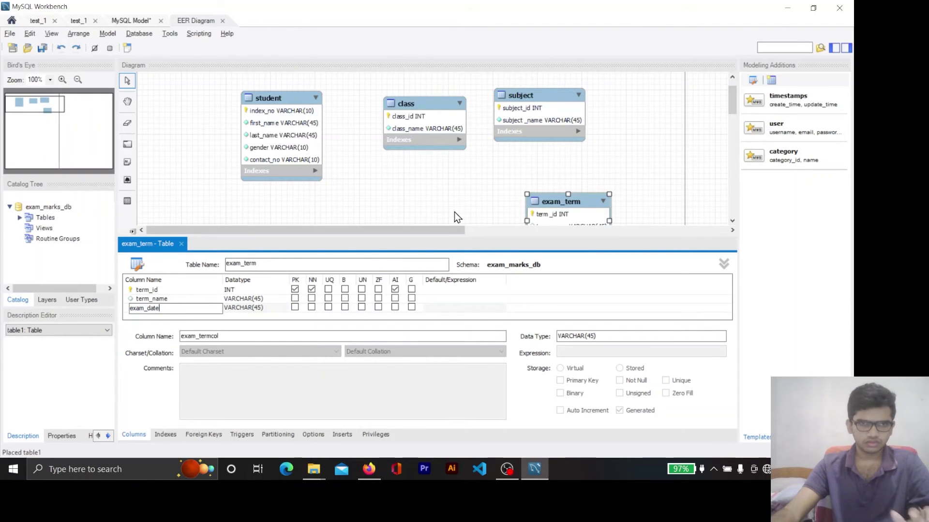
key(Return)
click(263, 310)
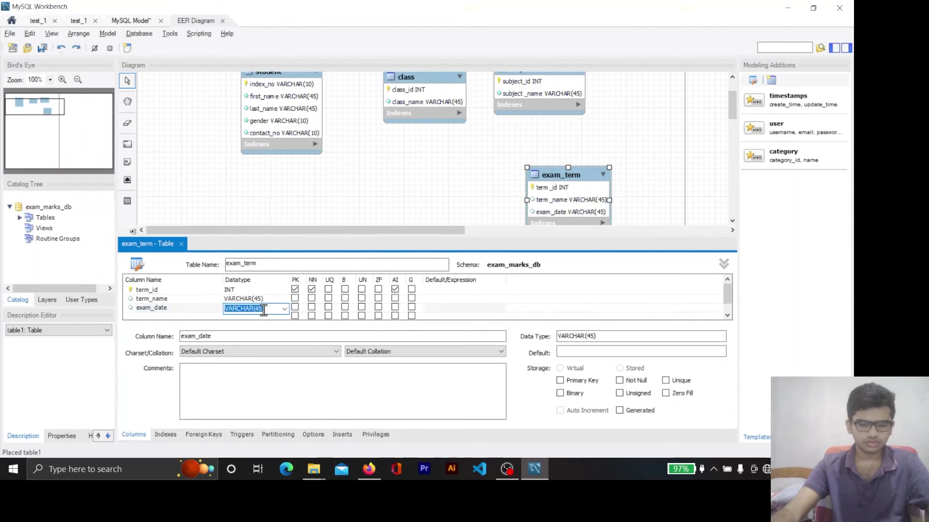
key(Caps_Lock)
text(DATE)
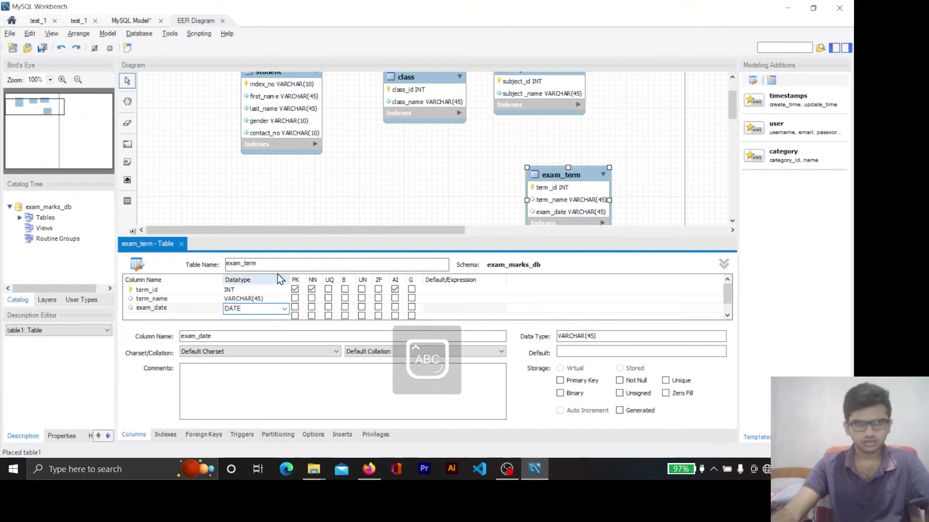
key(Return)
Move the exam_term table on the diagram so it sits directly below the subject table
drag(558, 176, 536, 153)
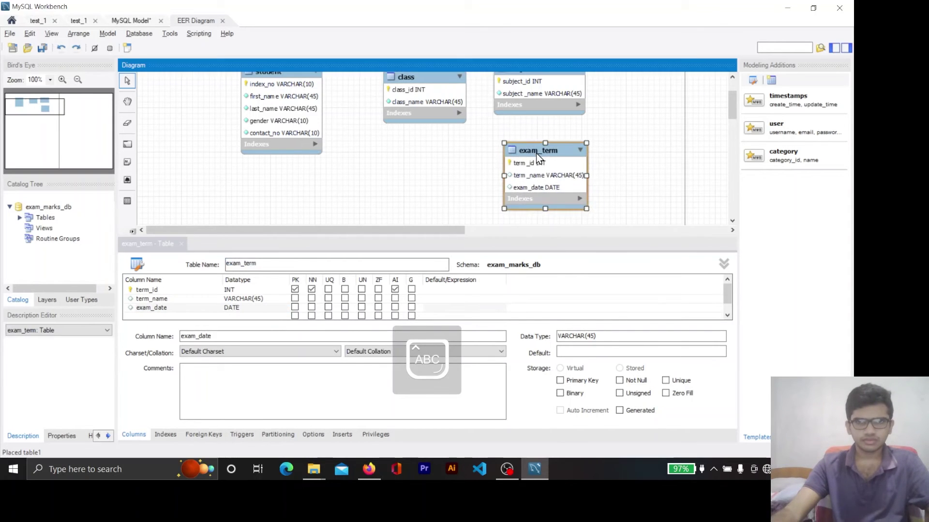
click(628, 167)
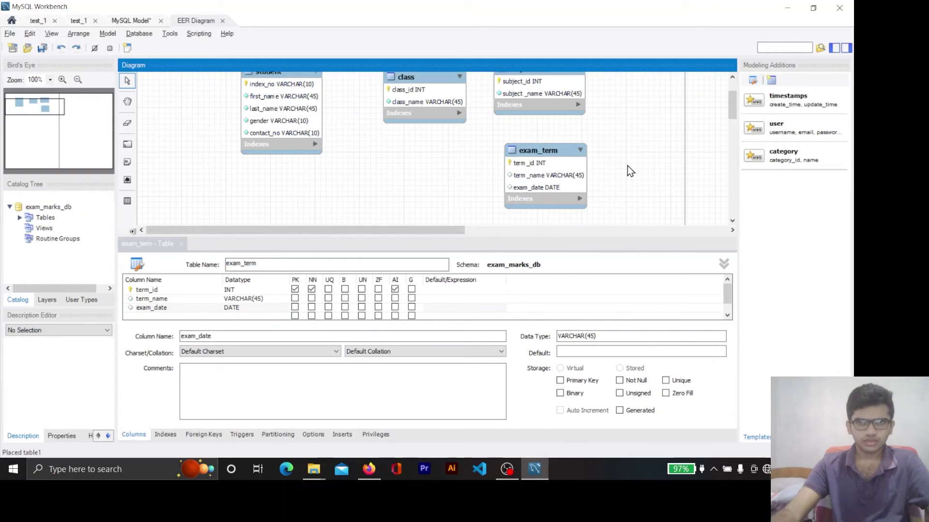
click(364, 234)
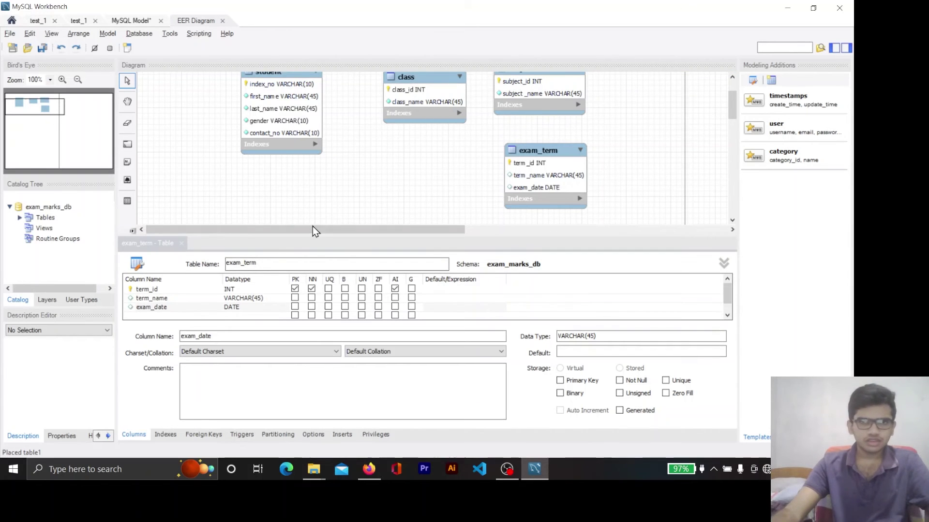
drag(313, 227, 427, 227)
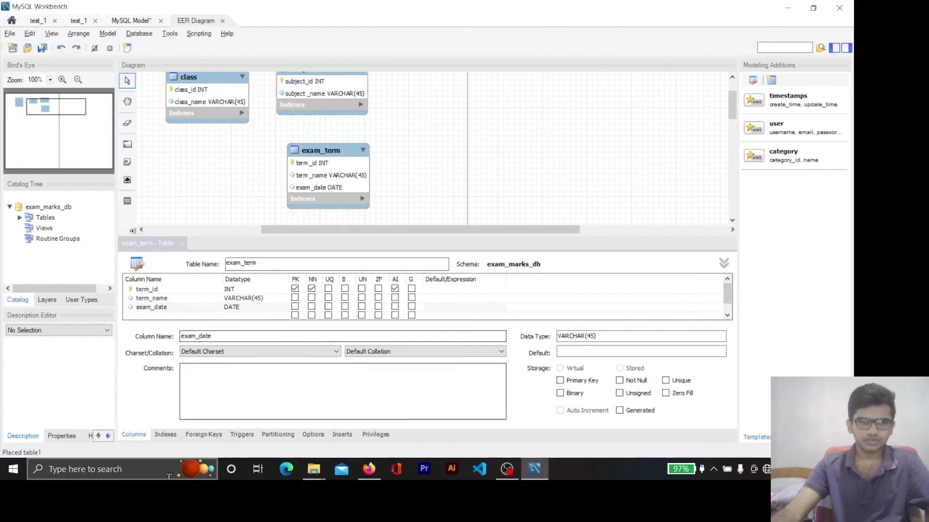
Open Notepad with a blank document for notes on the date data types
click(132, 474)
text(NOTE)
key(Return)
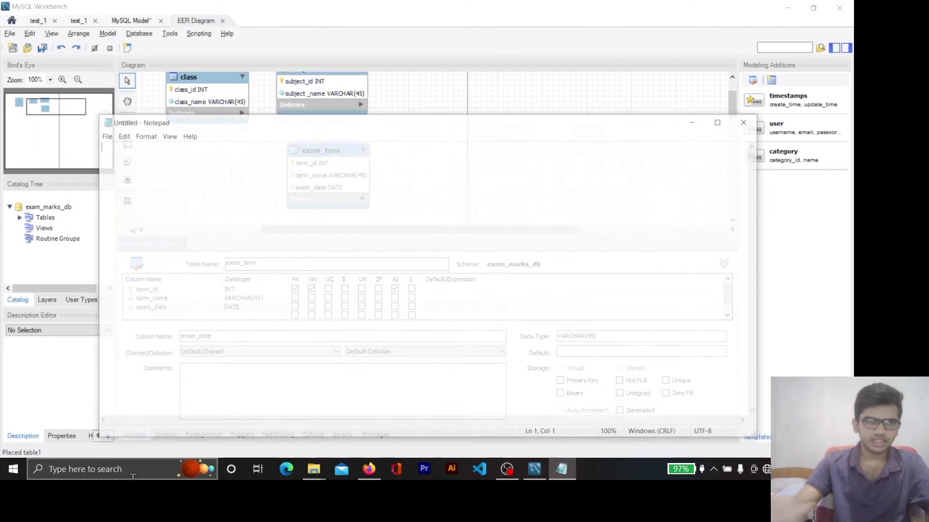
text(y)
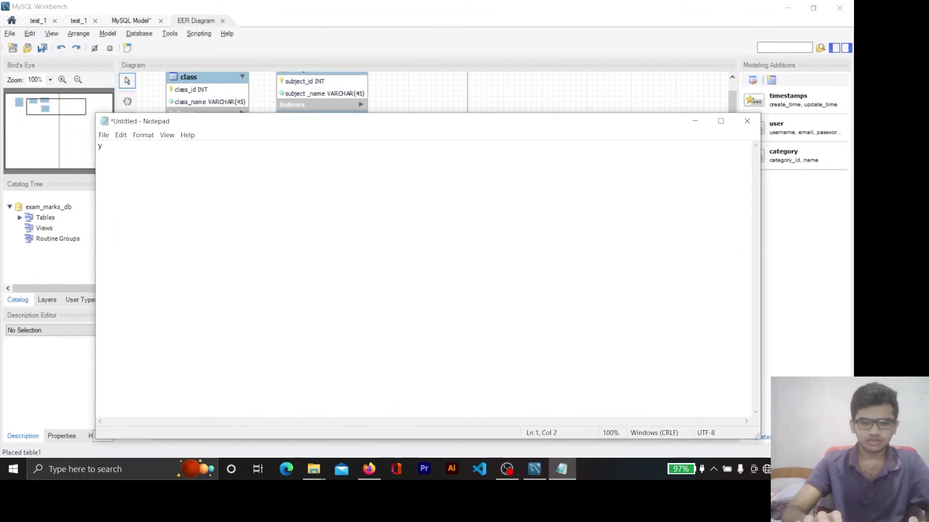
text(-M)
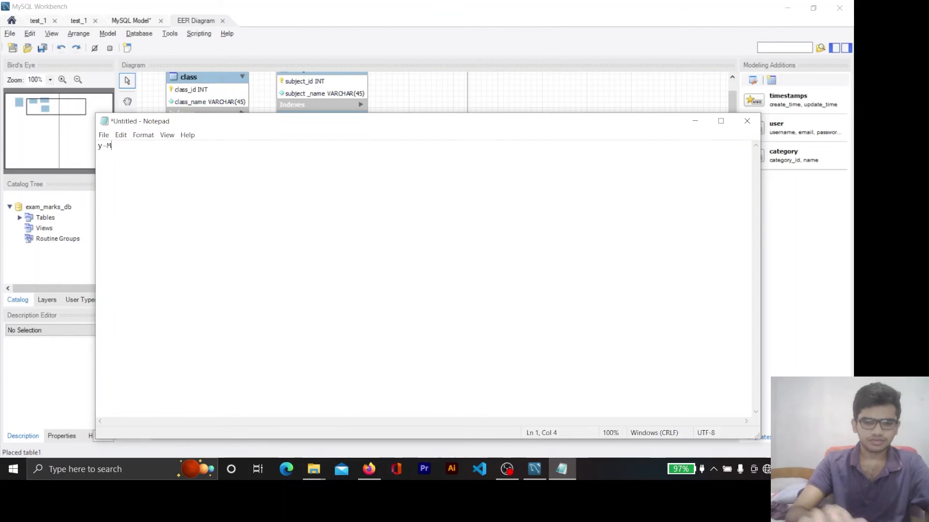
key(BackSpace)
key(BackSpace)
key(BackSpace)
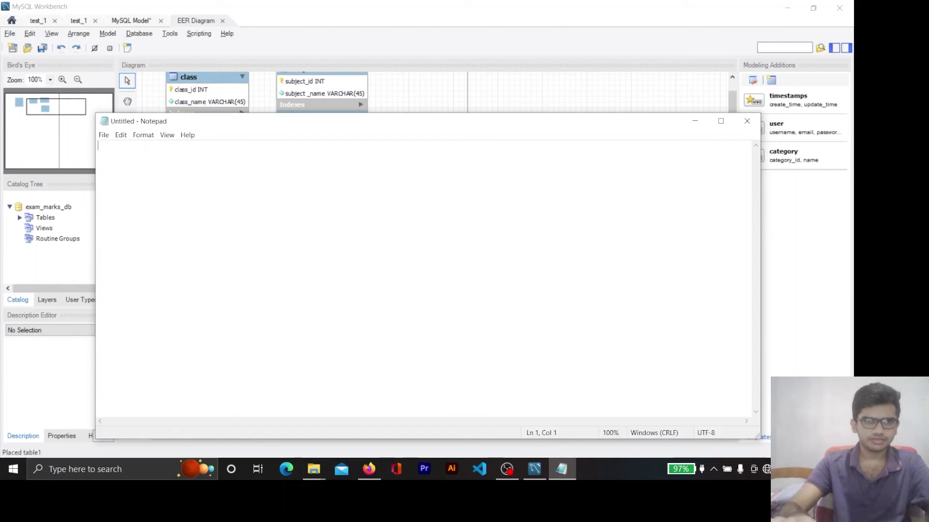
Write "Y-m-d -DATE" on the first line of the note as the format of the DATE type
key(Caps_Lock)
text(Y)
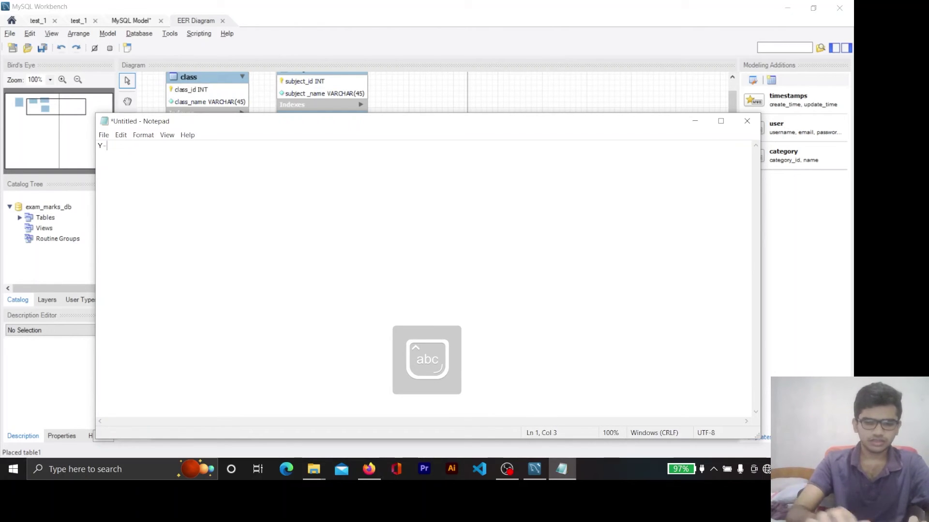
text(-m-d)
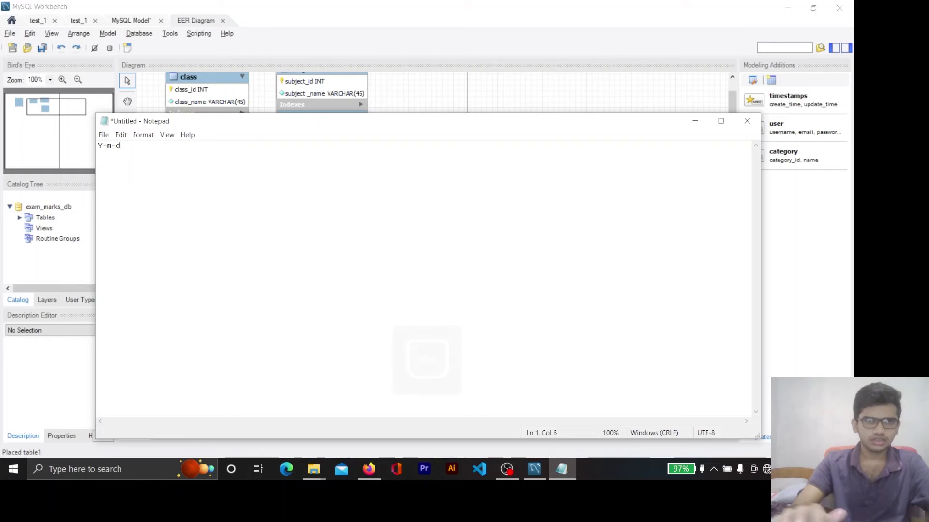
drag(133, 144, 67, 150)
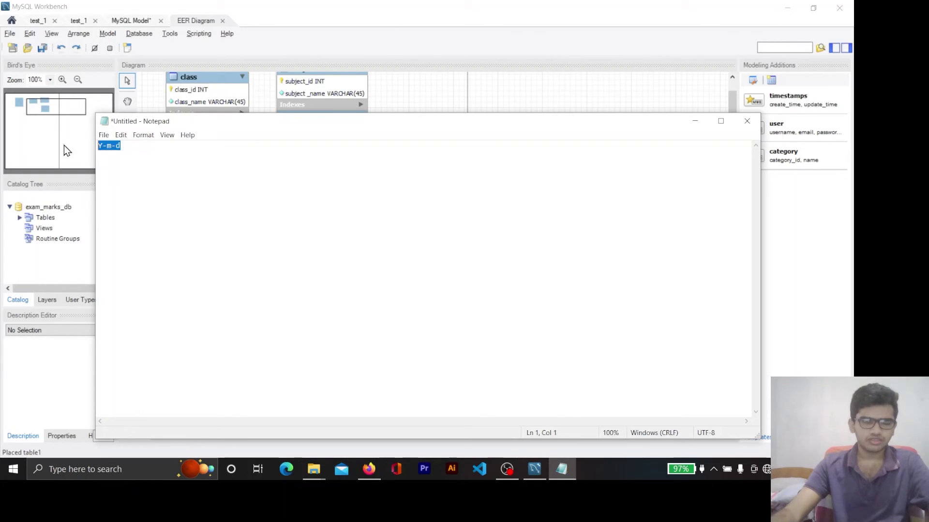
click(144, 136)
click(119, 151)
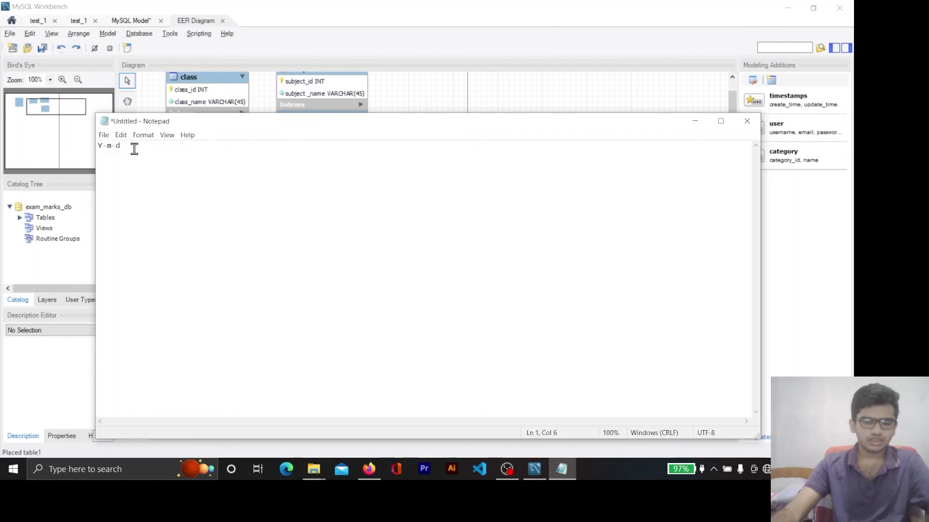
text(-)
key(Caps_Lock)
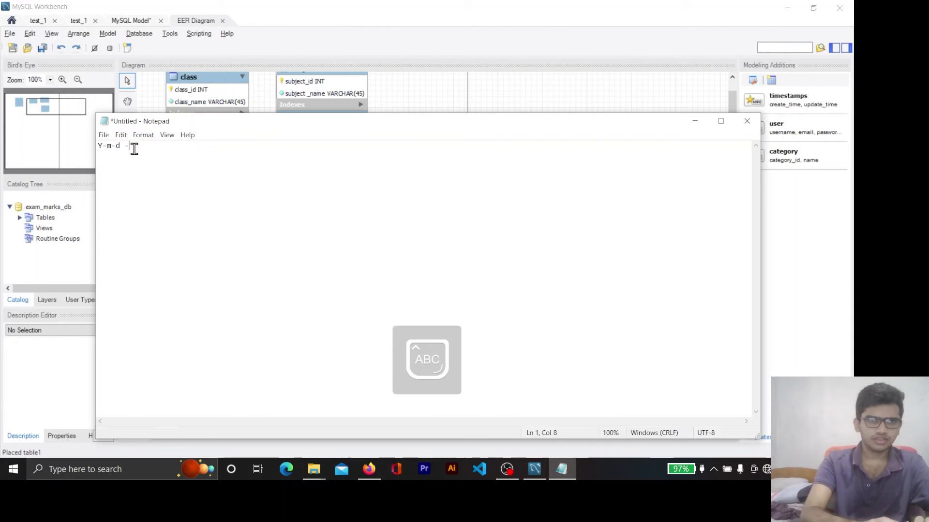
text(DAR)
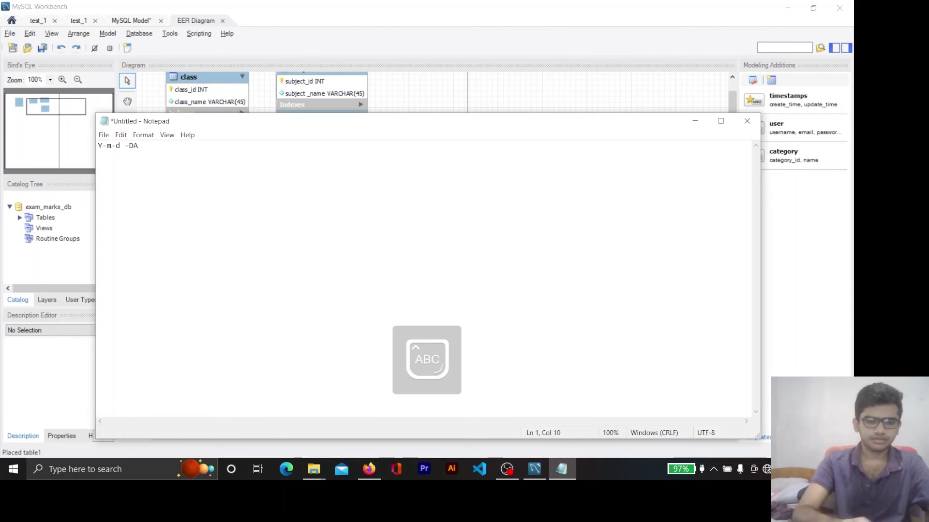
key(Caps_Lock)
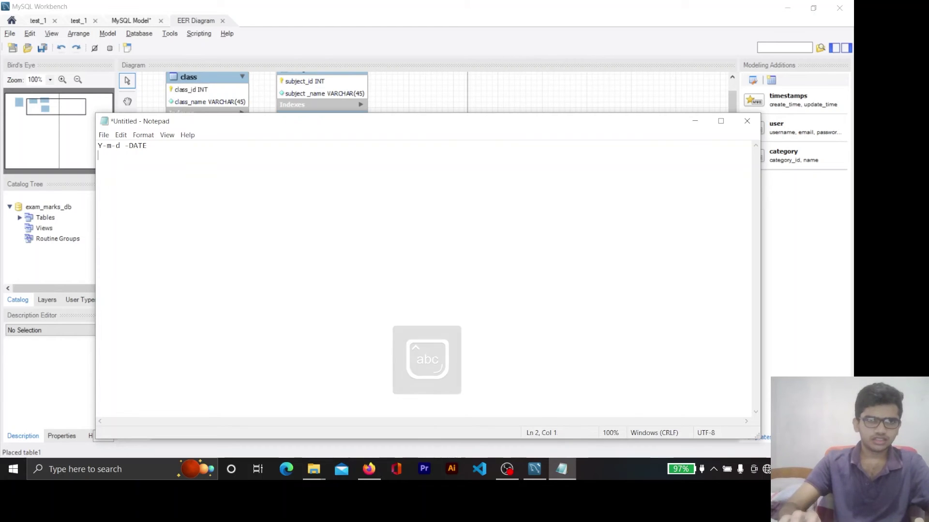
Add a second line reading "Y-m-d H-i-s - DATETIME" for the format of the DATETIME type
key(Return)
text(Y)
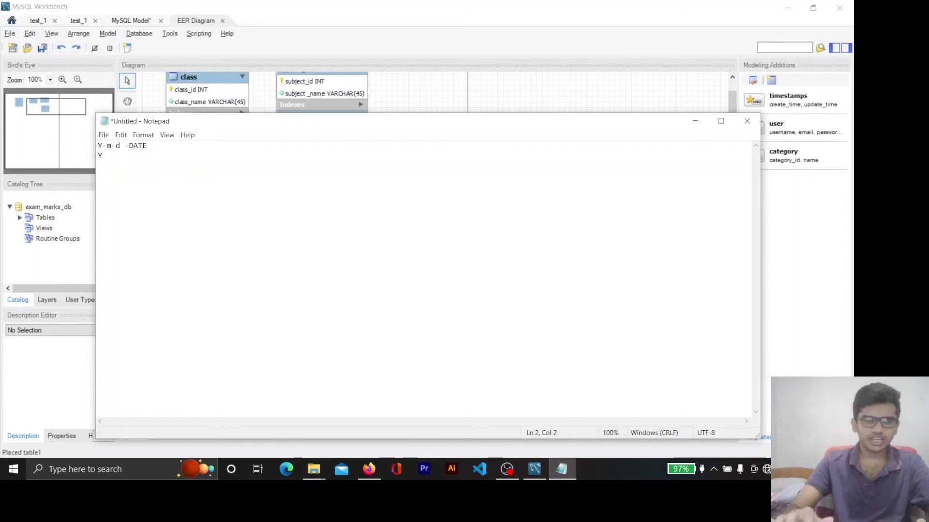
text(-m)
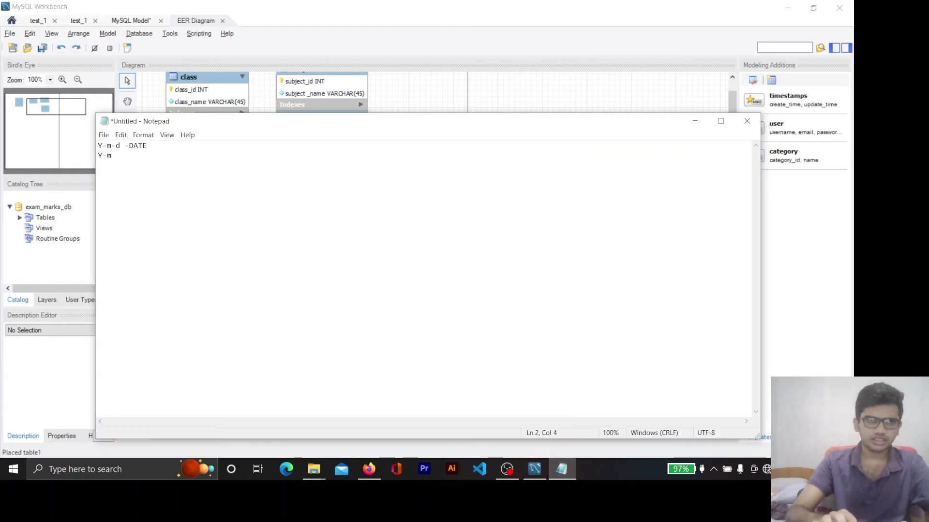
text(-d )
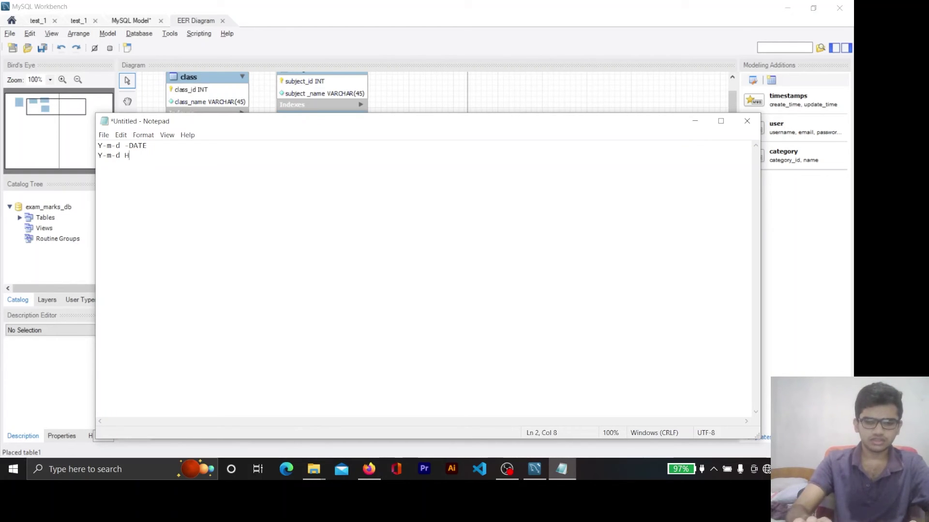
text(H-i-)
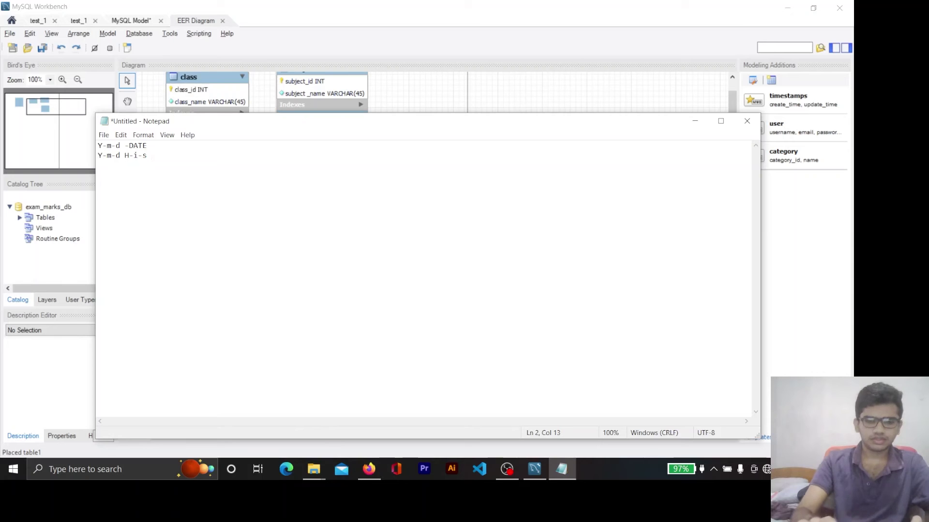
text(s -)
key(Caps_Lock)
text(DAR)
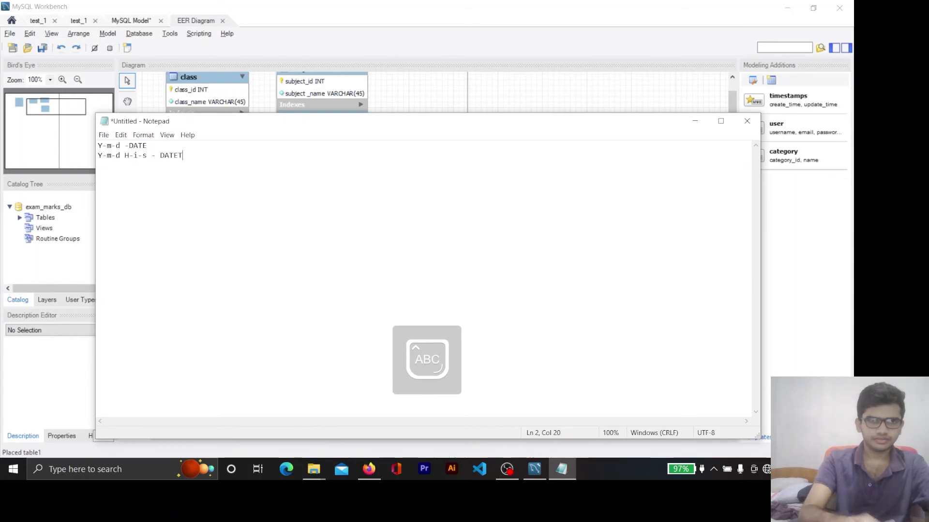
text(TIME)
key(Caps_Lock)
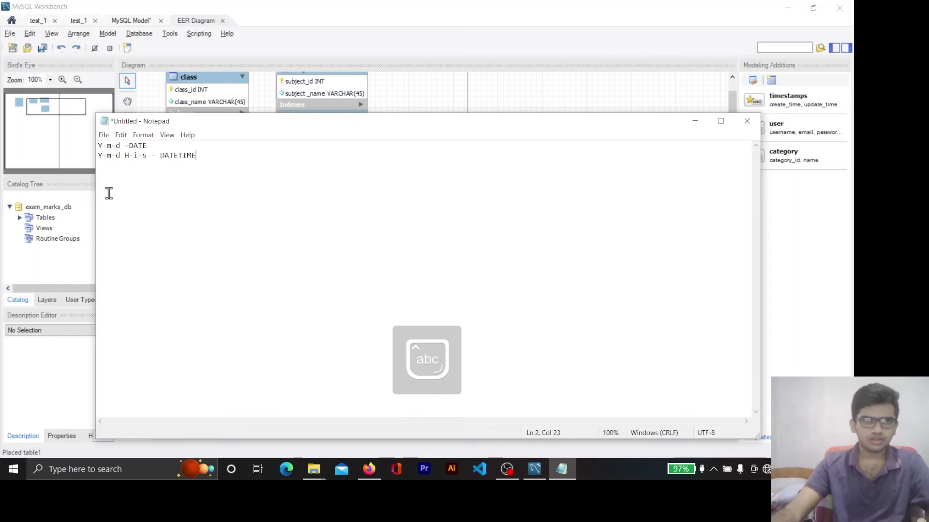
drag(120, 156, 152, 159)
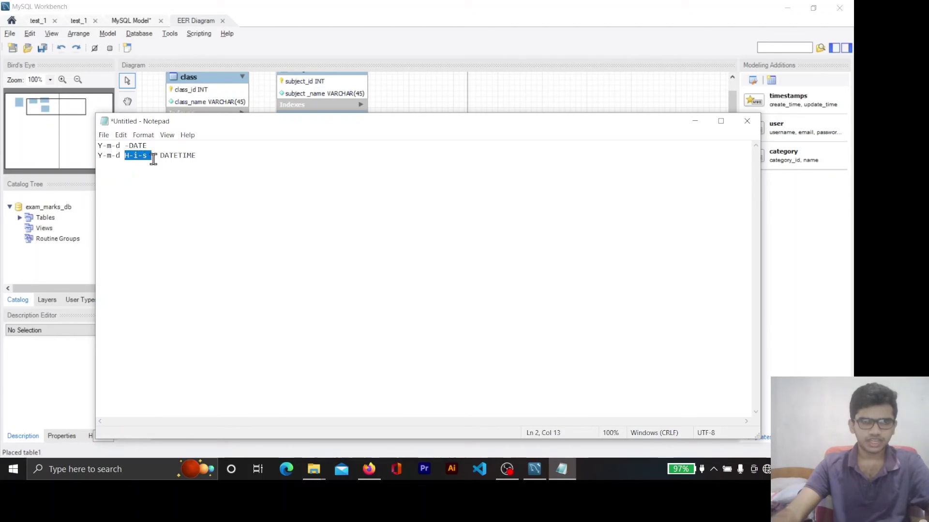
click(150, 201)
drag(215, 152, 87, 143)
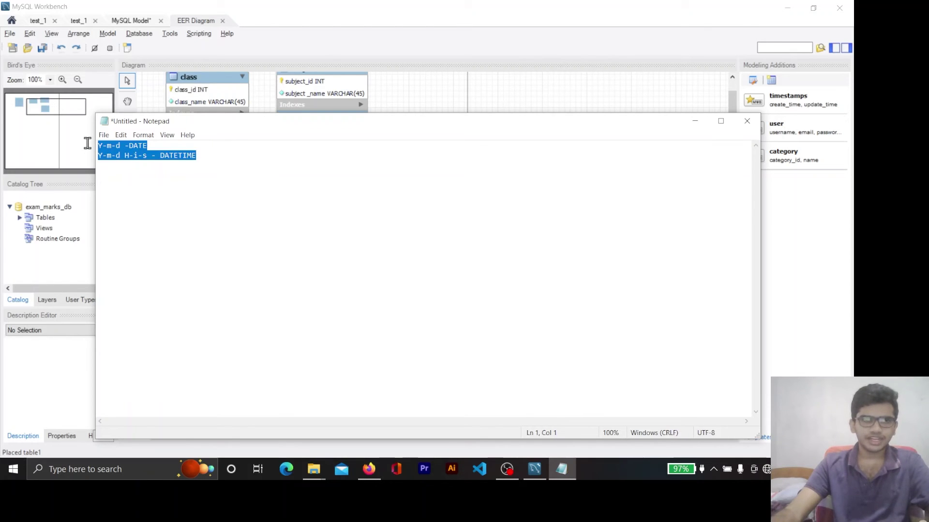
click(236, 171)
drag(197, 155, 91, 143)
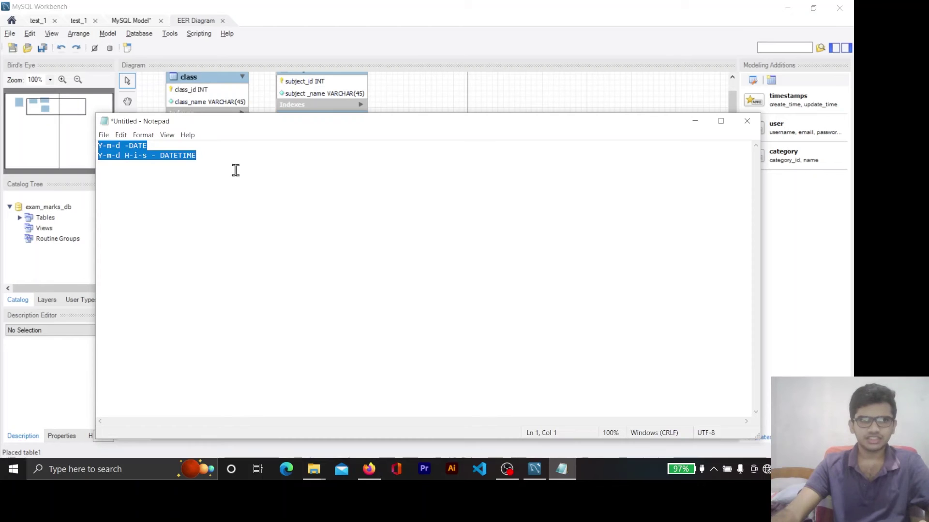
Insert the heading TEMPORALS on a new line above the two date formats
click(99, 145)
key(Return)
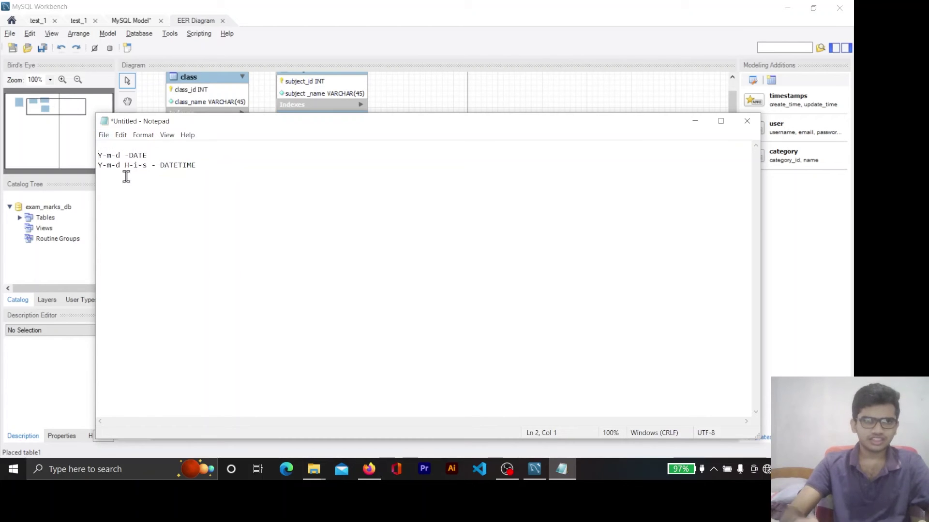
key(Caps_Lock)
key(Up)
text(TEM)
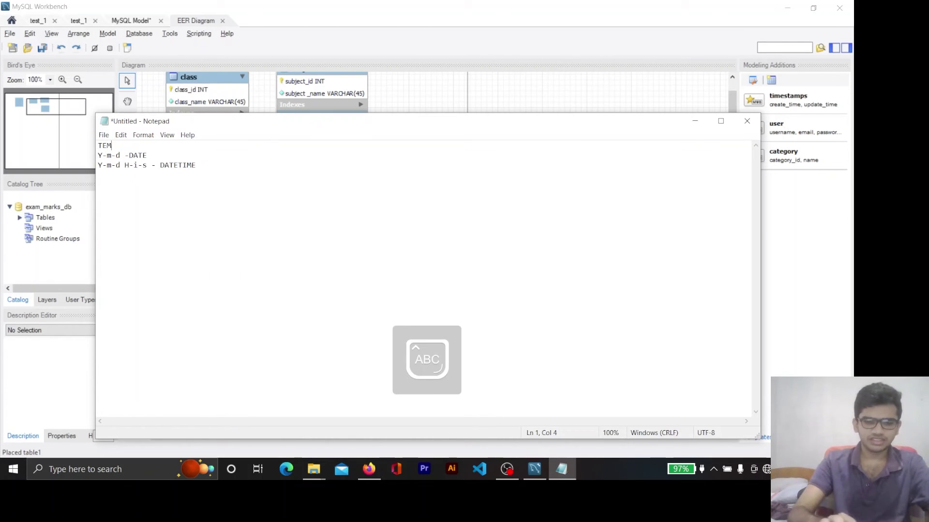
text(PORAL)
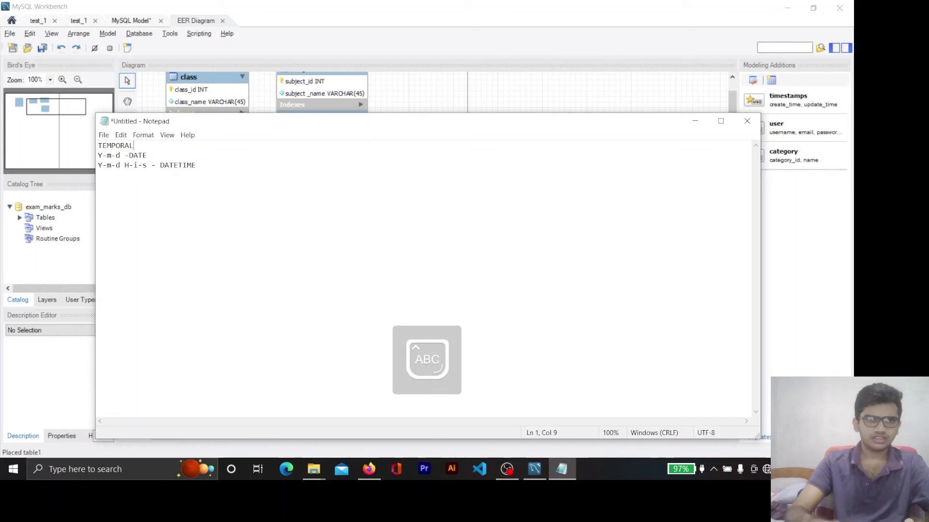
text(S)
Minimize the note, return to MySQL Workbench and select the exam_term table in the EER diagram
drag(217, 167, 92, 140)
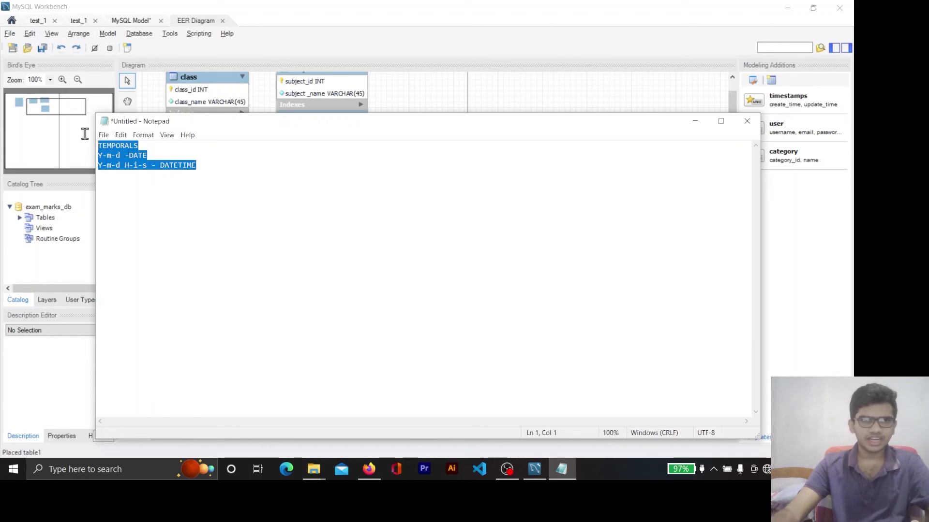
click(302, 236)
click(695, 120)
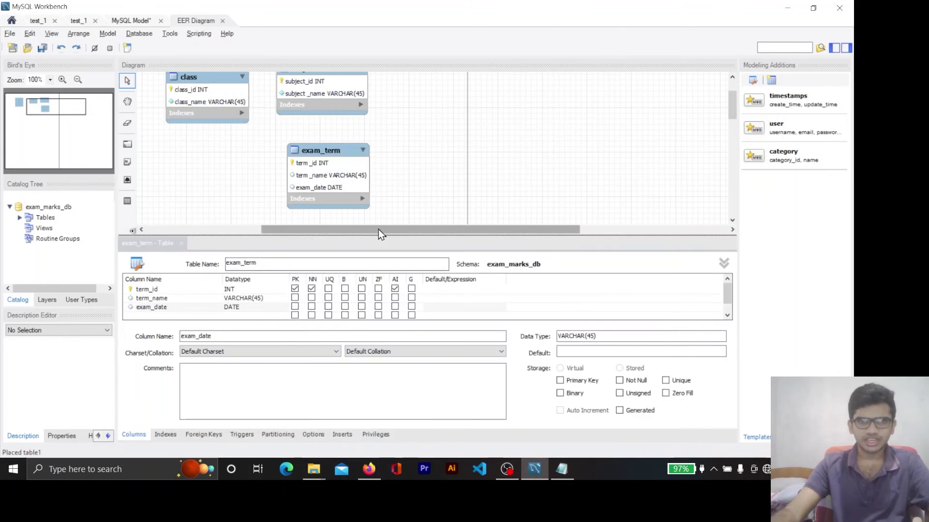
click(321, 188)
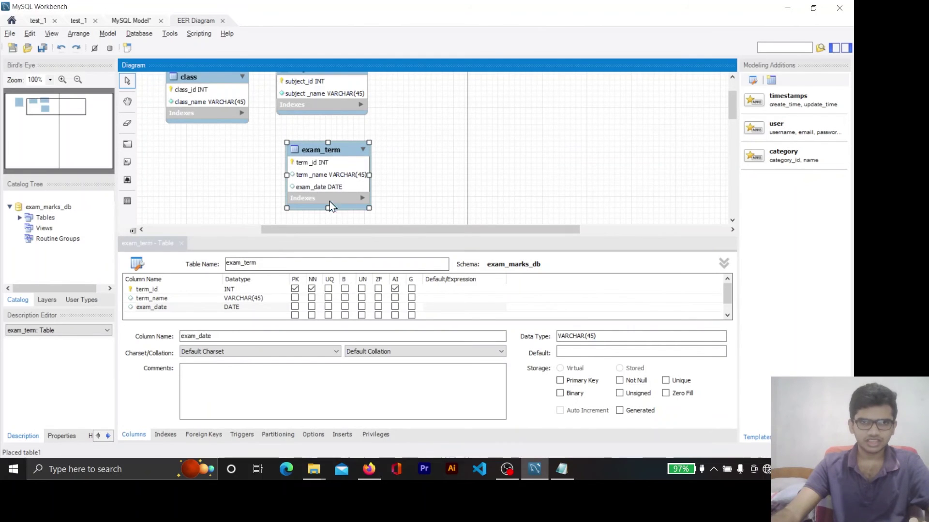
scroll(404, 194, up, 1)
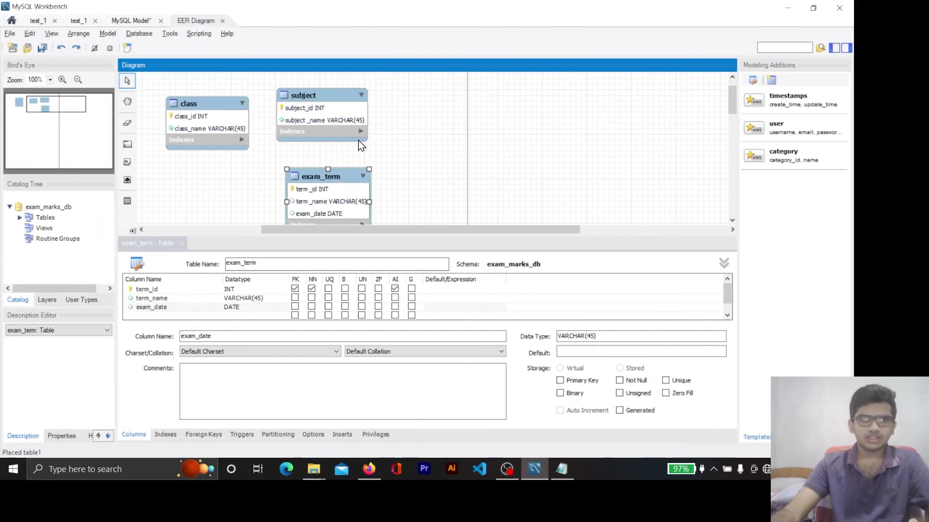
Make term_name and exam_date Not Null in the exam_term table, and shift the subject and exam_term tables slightly right in the diagram
drag(308, 93, 325, 94)
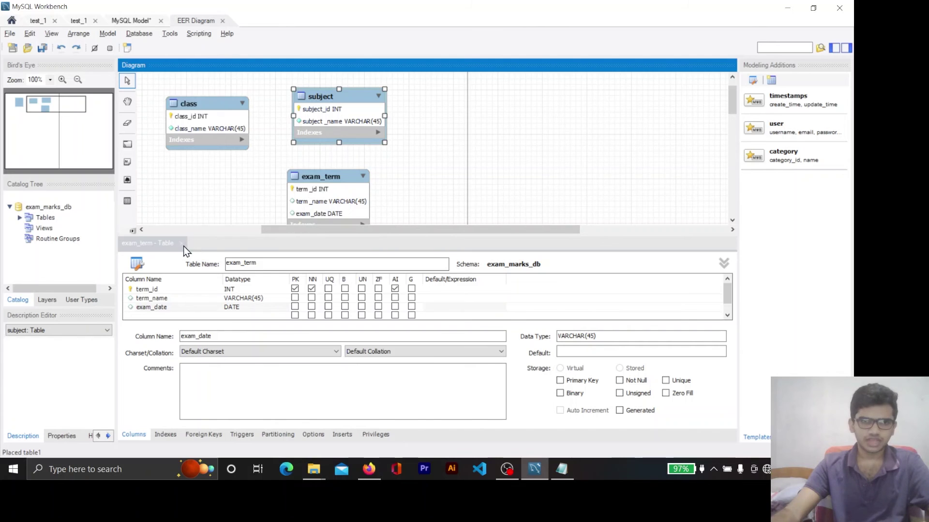
click(312, 297)
click(311, 307)
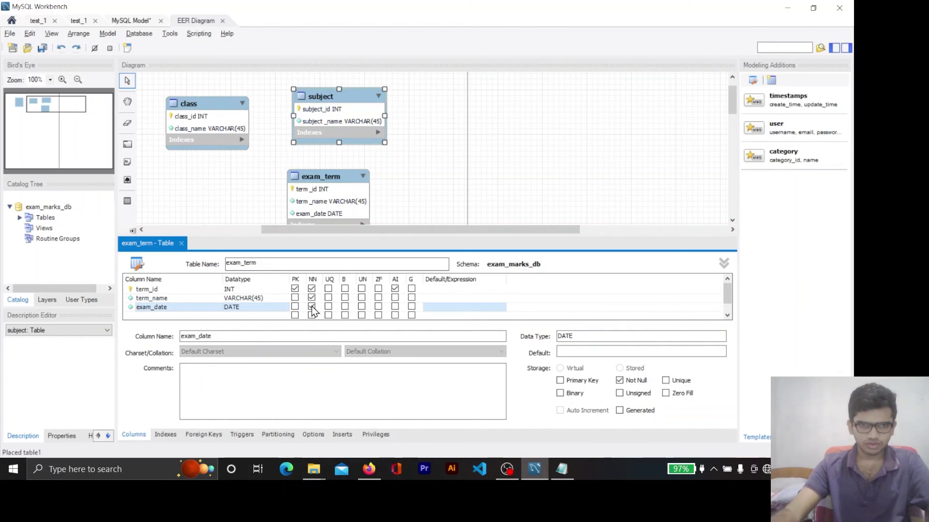
click(181, 243)
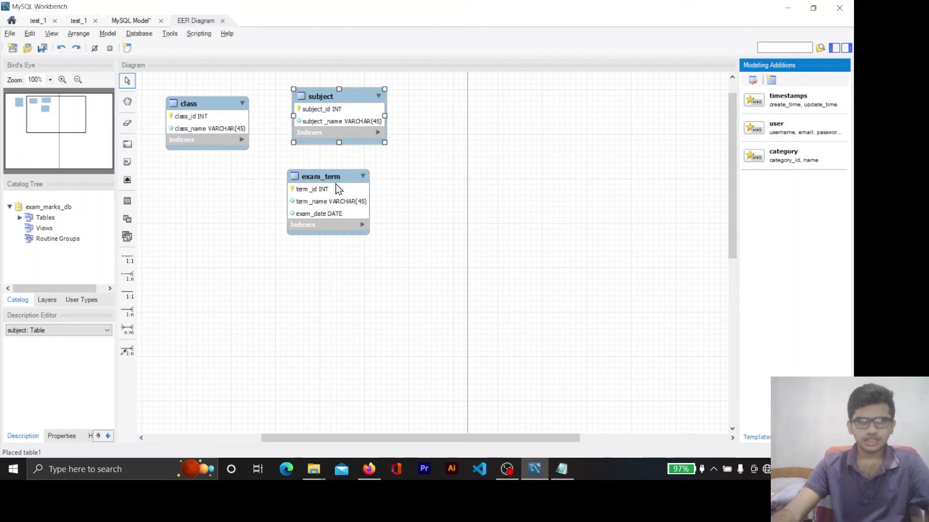
mouse_move(335, 184)
mouse_down()
mouse_move(378, 176)
mouse_move(346, 178)
mouse_up()
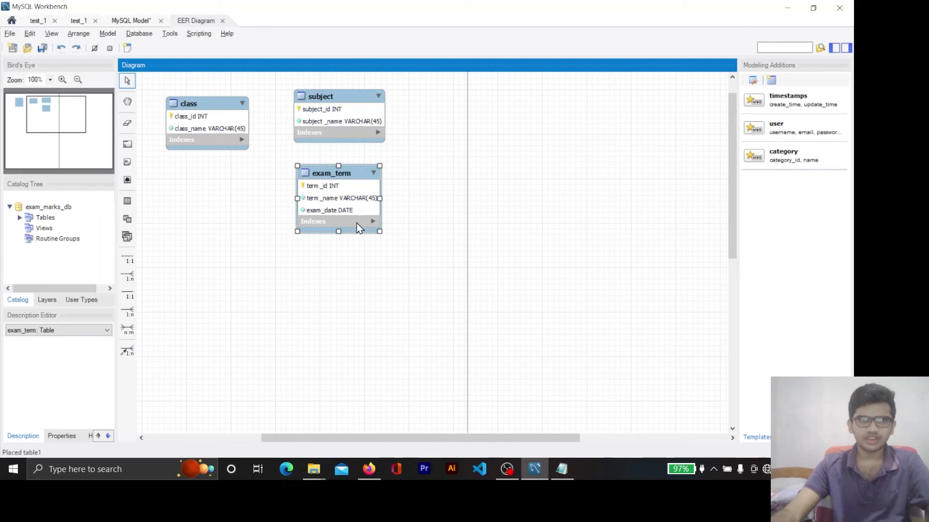
Forward engineer the exam_marks_db model to the Local instance MySQL80 connection with the default options
click(147, 37)
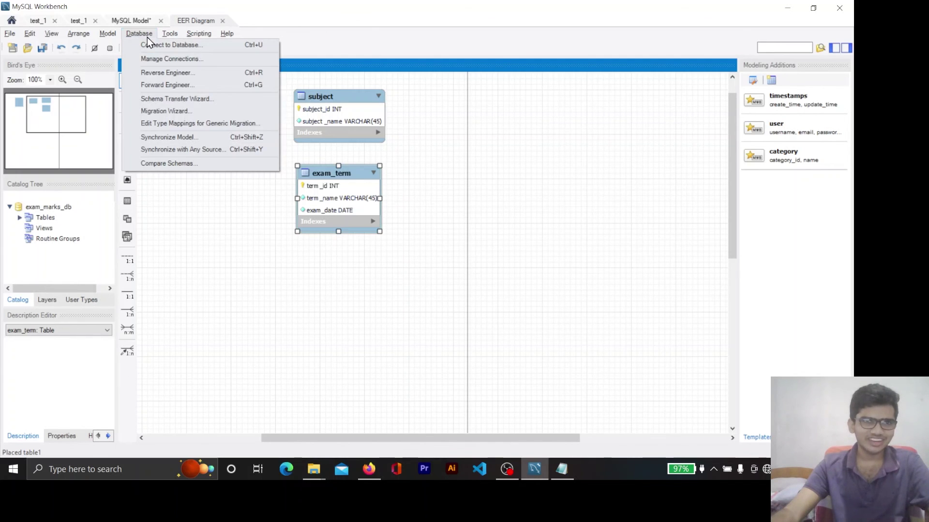
click(487, 216)
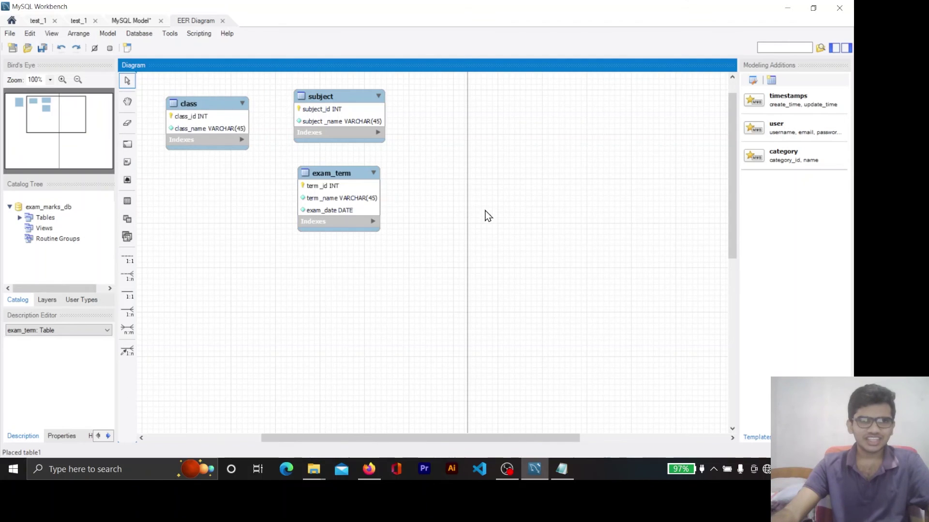
click(133, 36)
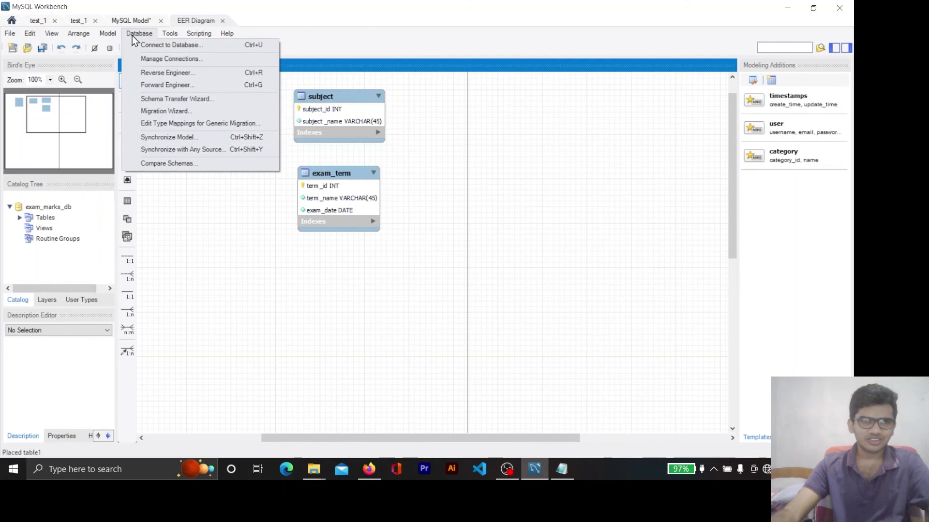
click(169, 85)
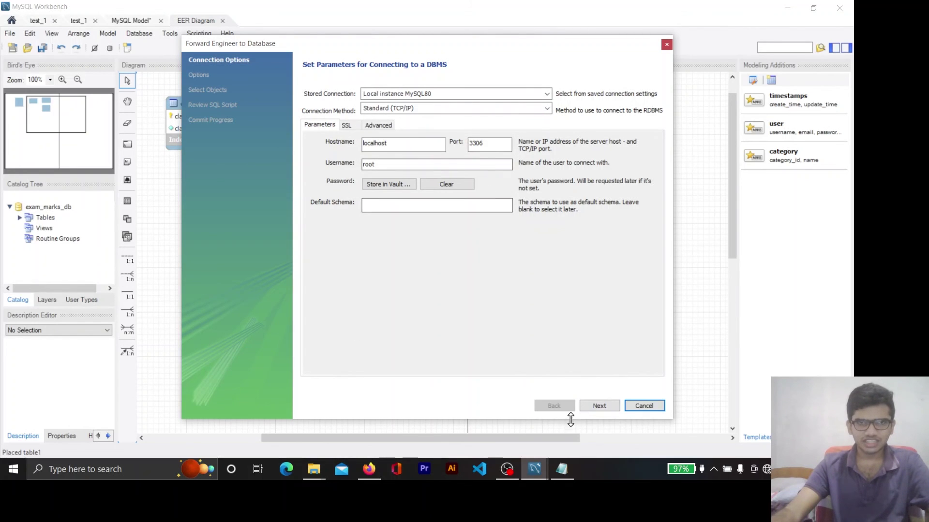
click(598, 408)
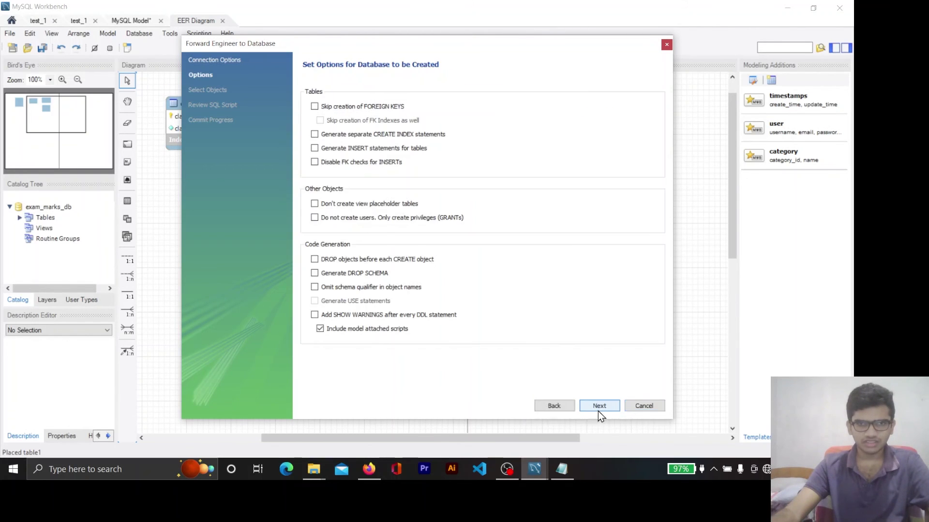
click(598, 408)
click(597, 412)
click(597, 411)
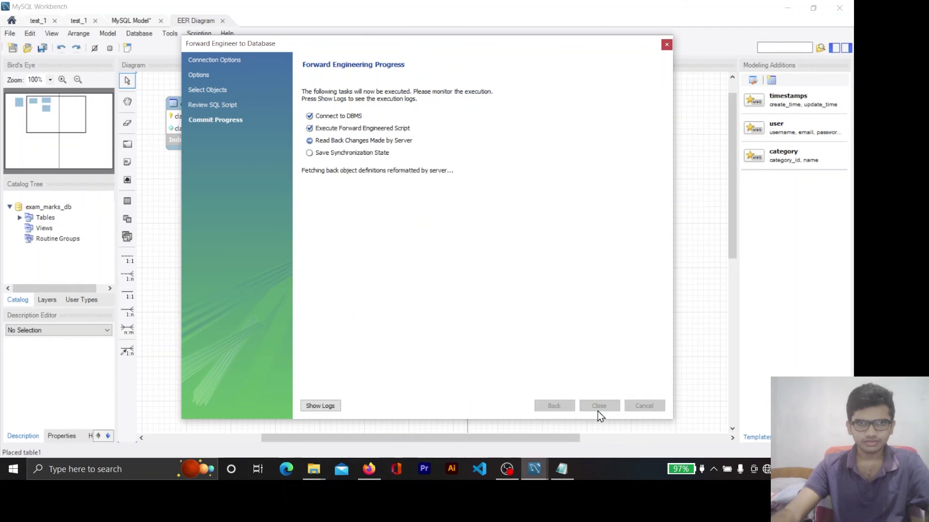
click(596, 411)
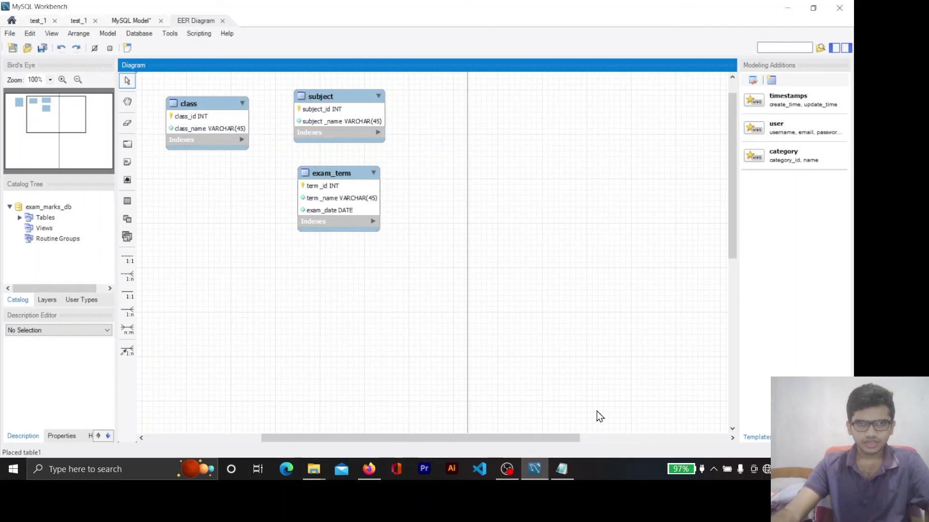
In the test_1 connection, filter the schemas by "exam", expand the tables of exam_marks_db and make it the active schema
click(70, 21)
click(37, 24)
click(48, 88)
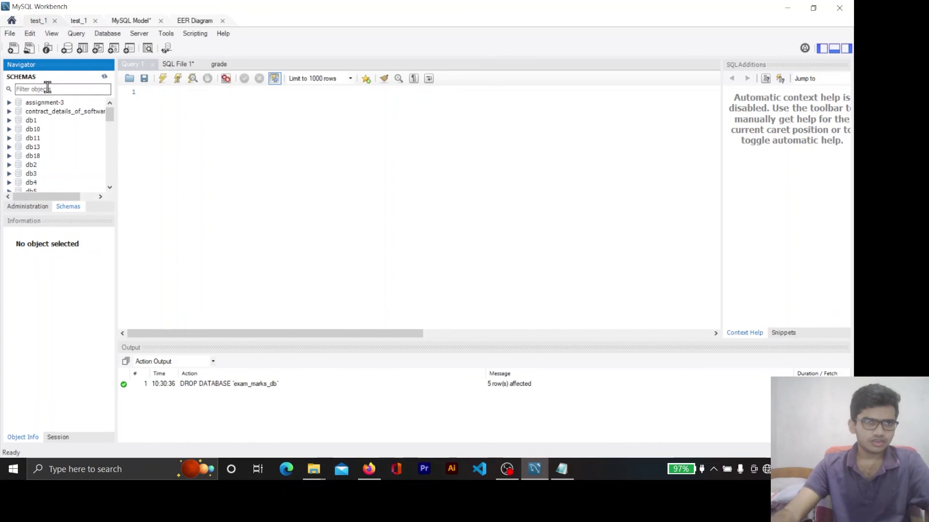
text(exam)
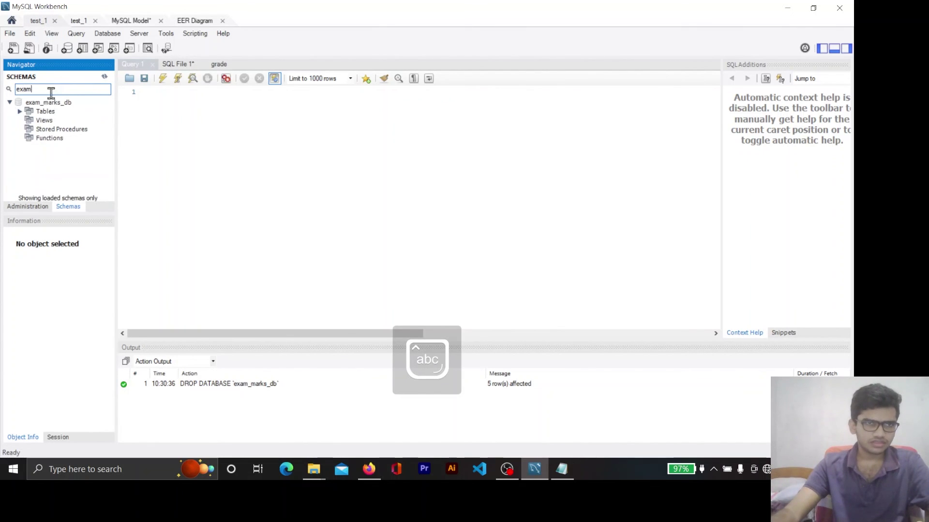
double_click(48, 111)
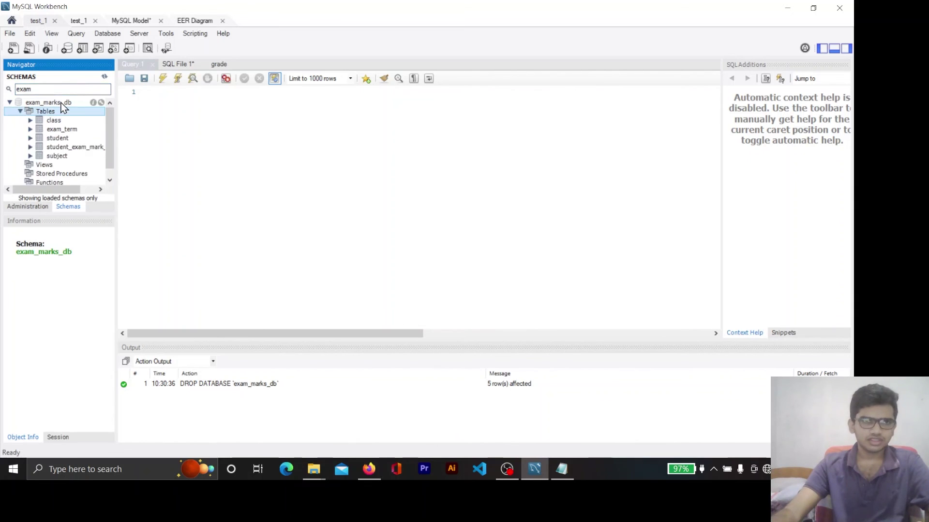
click(62, 103)
double_click(61, 104)
Examine the column information of the class, exam_term, student and student_exam_mark_records tables in exam_marks_db
click(58, 121)
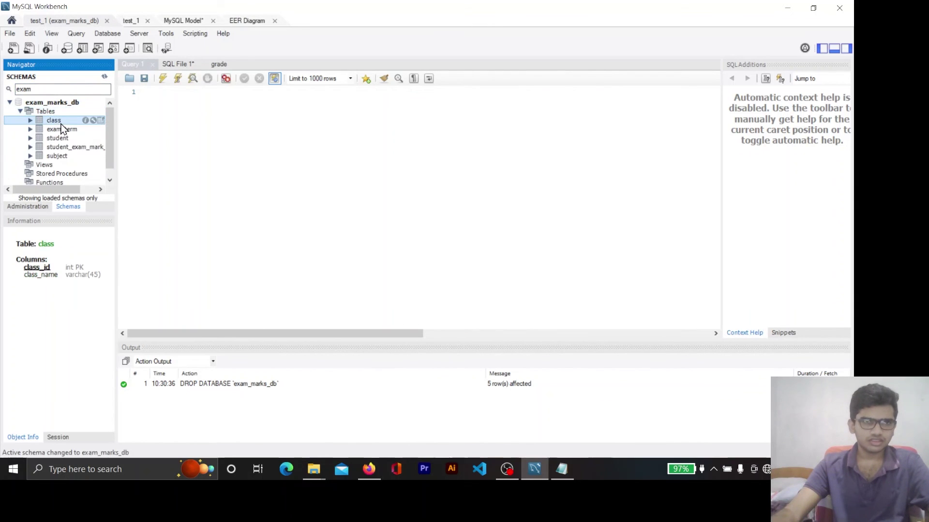
click(58, 132)
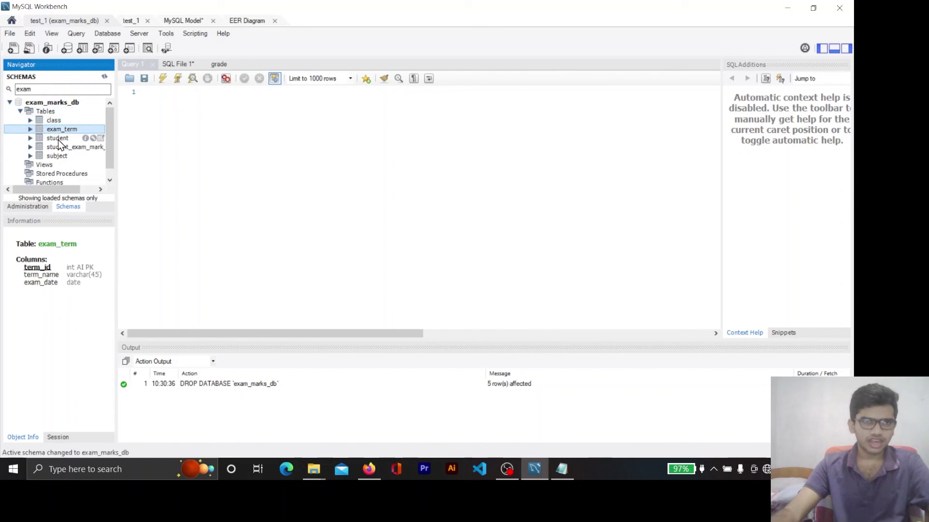
click(58, 139)
click(60, 147)
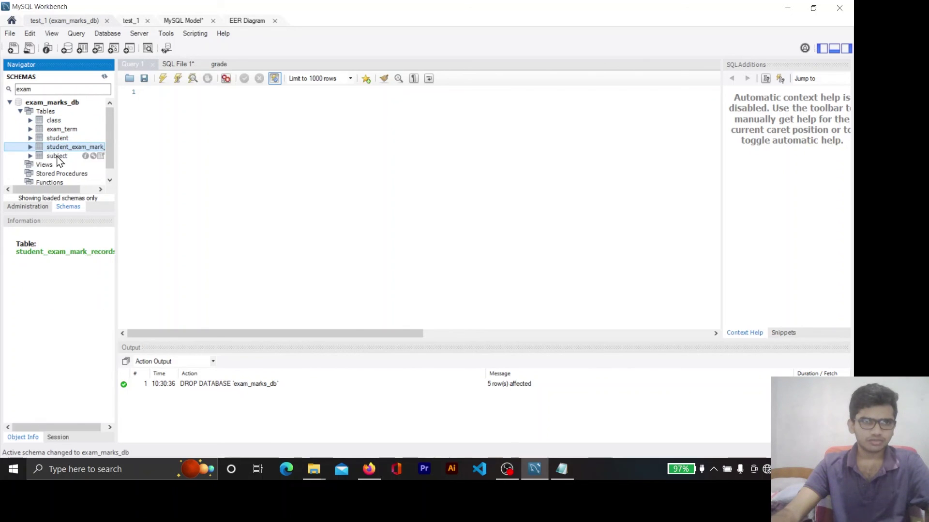
Revisit the EER diagram, switch to Navicat Premium and view the list of tables in exam_marks_db
click(235, 21)
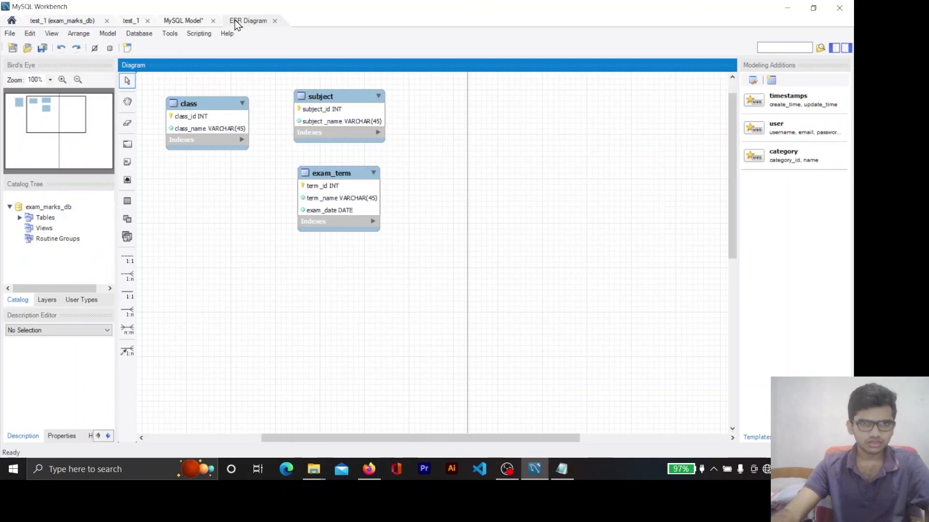
click(45, 23)
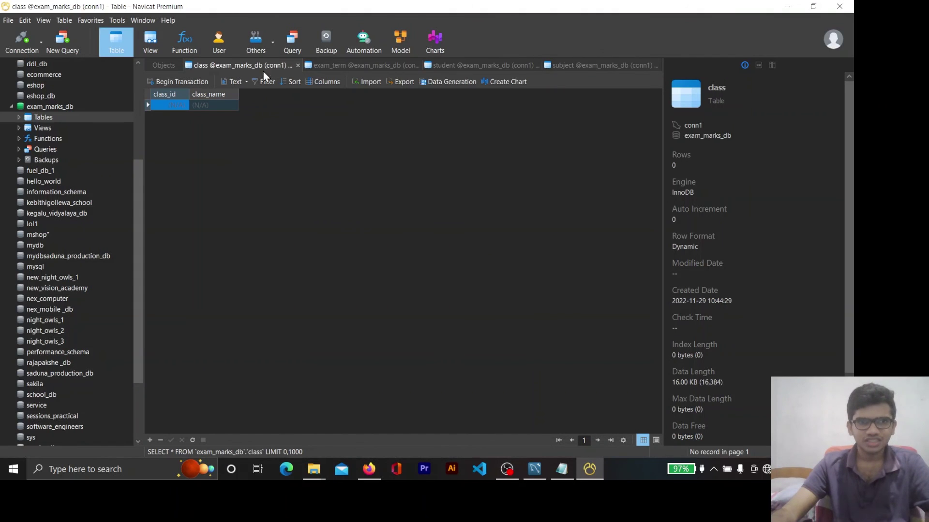
click(172, 66)
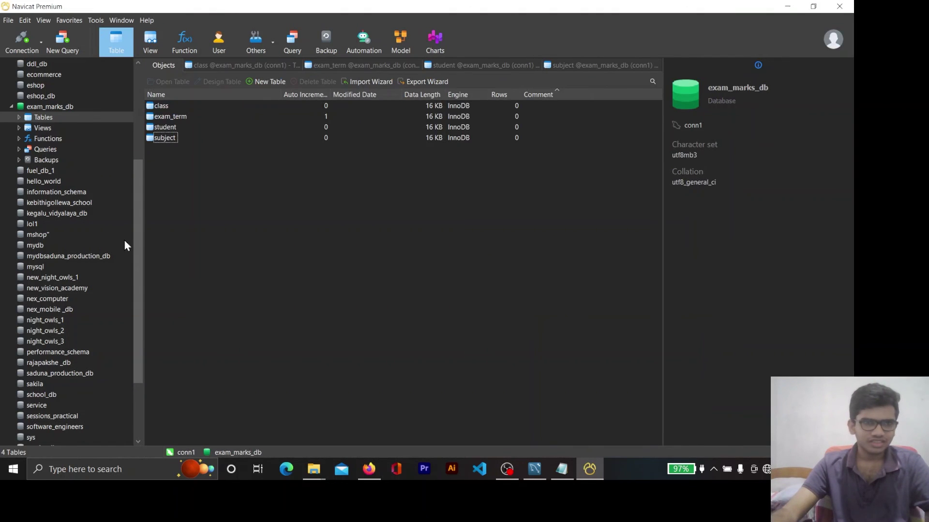
click(55, 110)
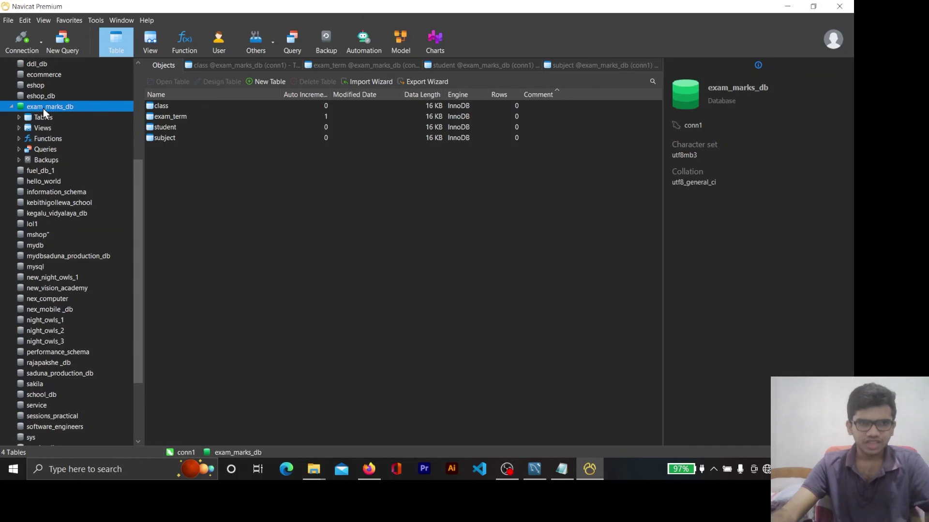
Switch to MySQL Workbench, review the tables in the EER diagram and return to Navicat Premium
click(533, 469)
click(156, 20)
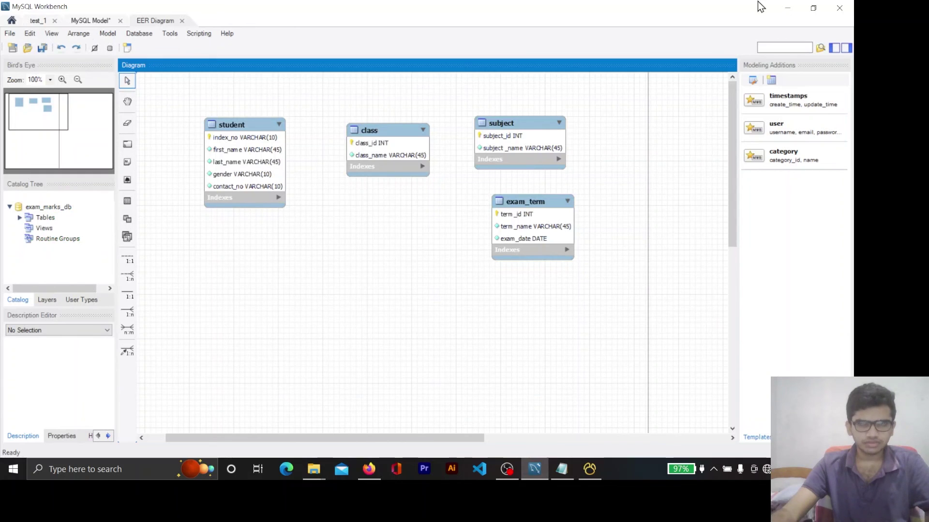
click(787, 8)
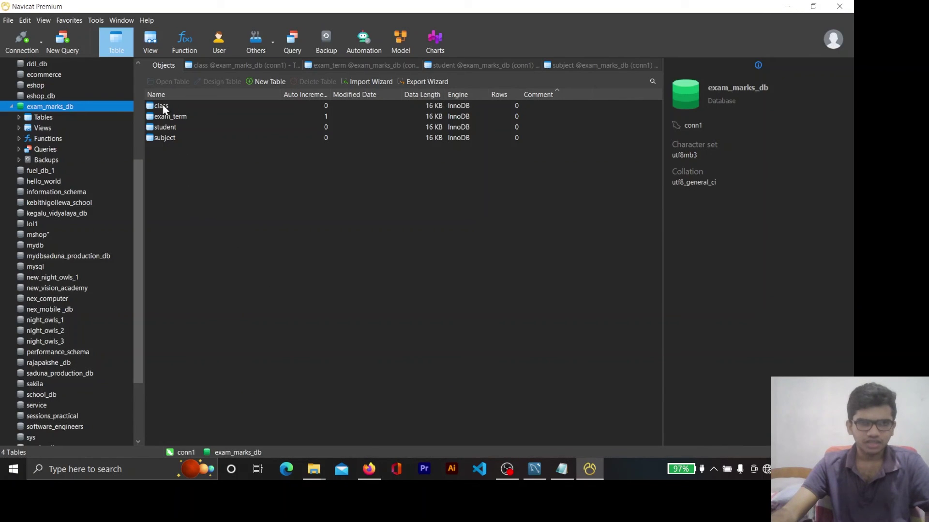
Examine the columns of the class, exam_term, student and subject tables one after another
click(218, 65)
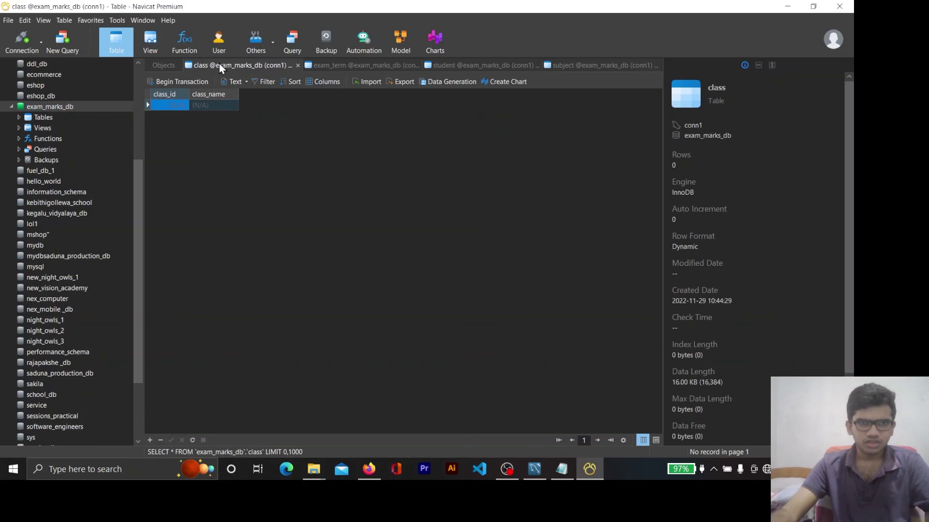
click(341, 69)
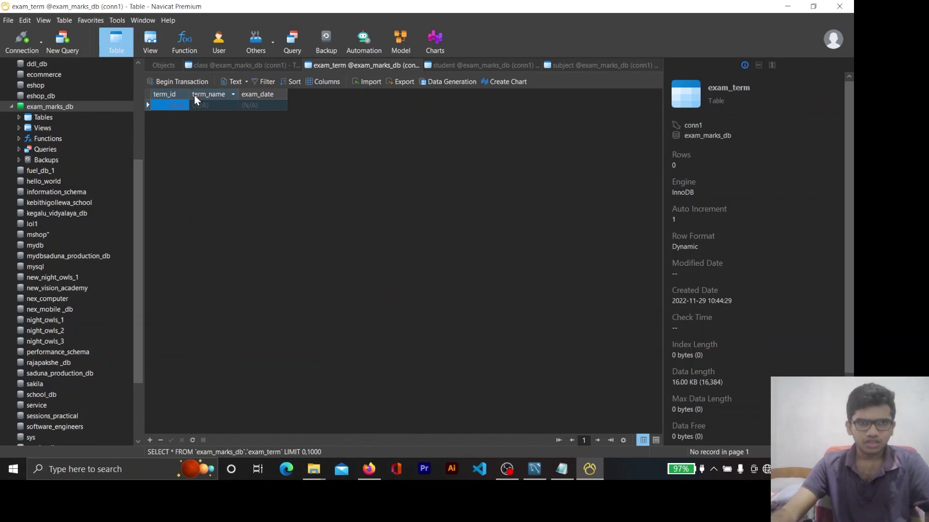
click(477, 65)
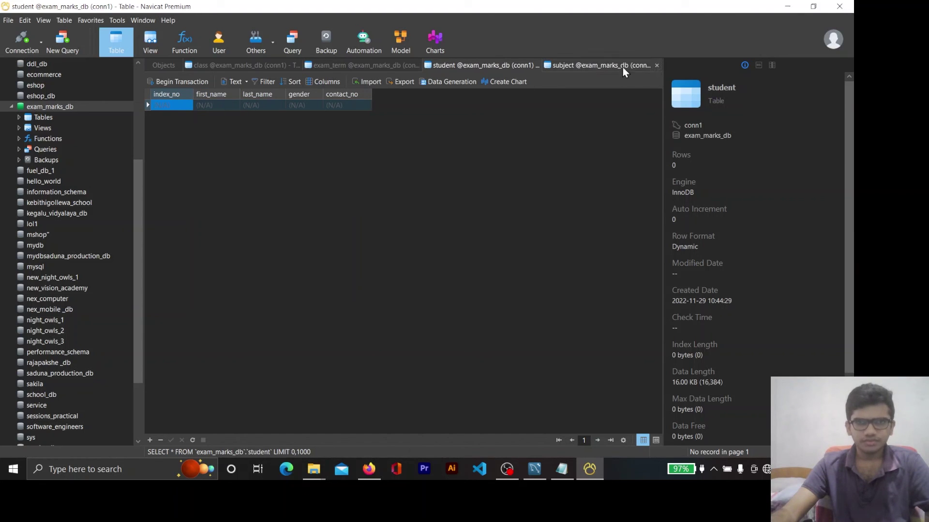
click(608, 64)
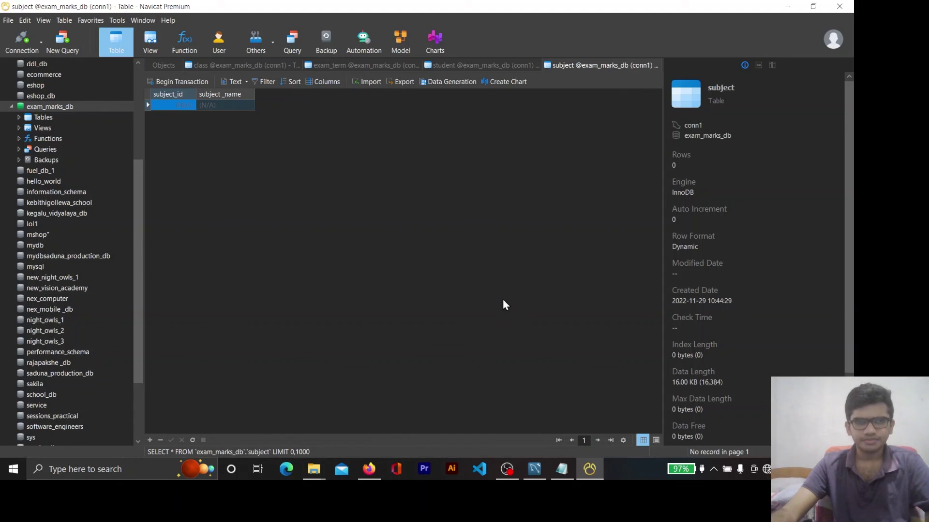
mouse_move(507, 470)
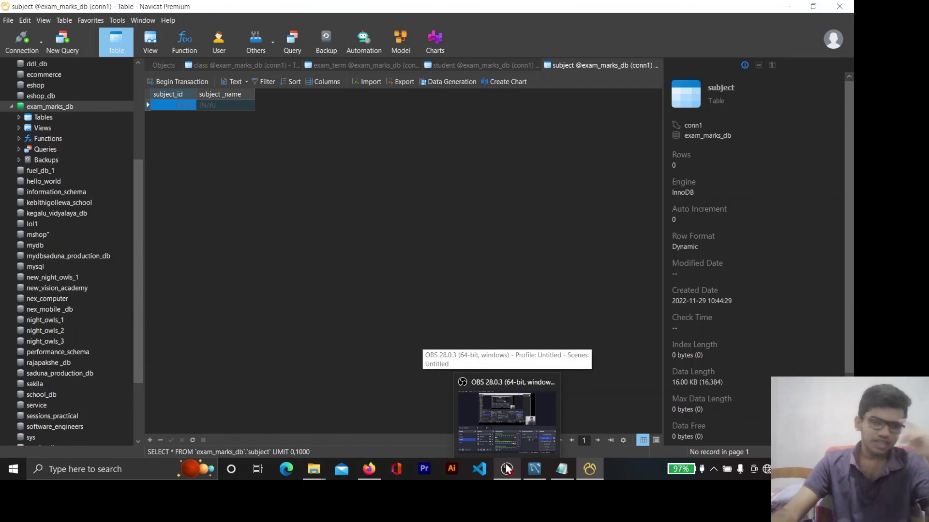
click(507, 470)
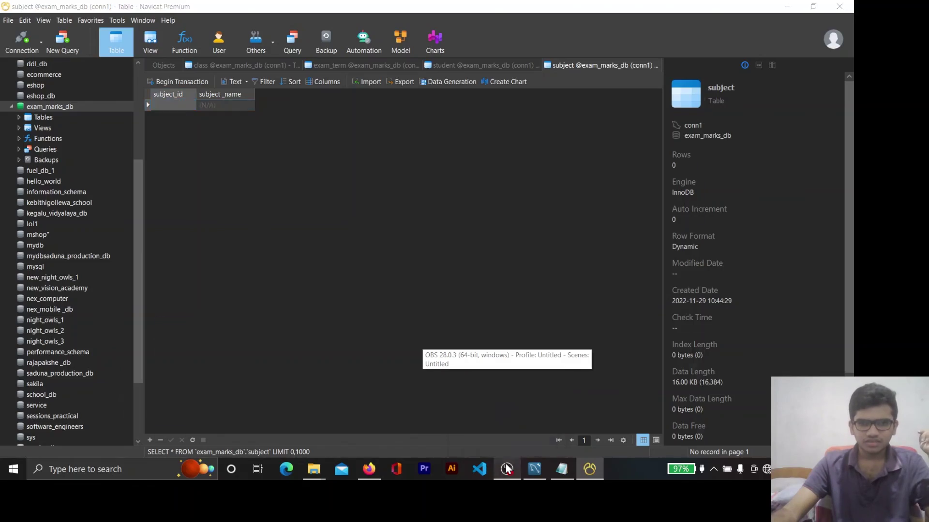